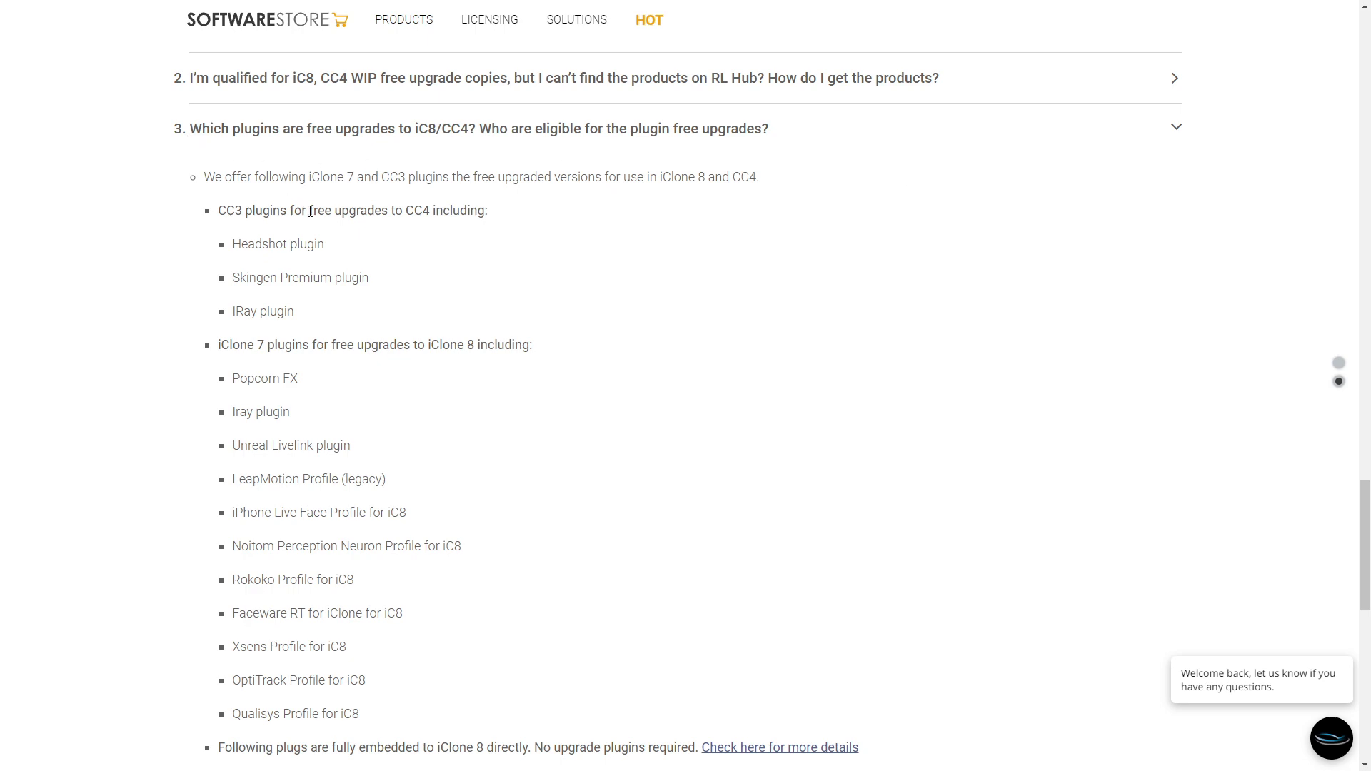
- Scroll through the store FAQ on free iC8/CC4 plugin upgrades
{"action": "scroll", "coordinate": [321, 238], "scroll_direction": "down", "scroll_amount": 6}
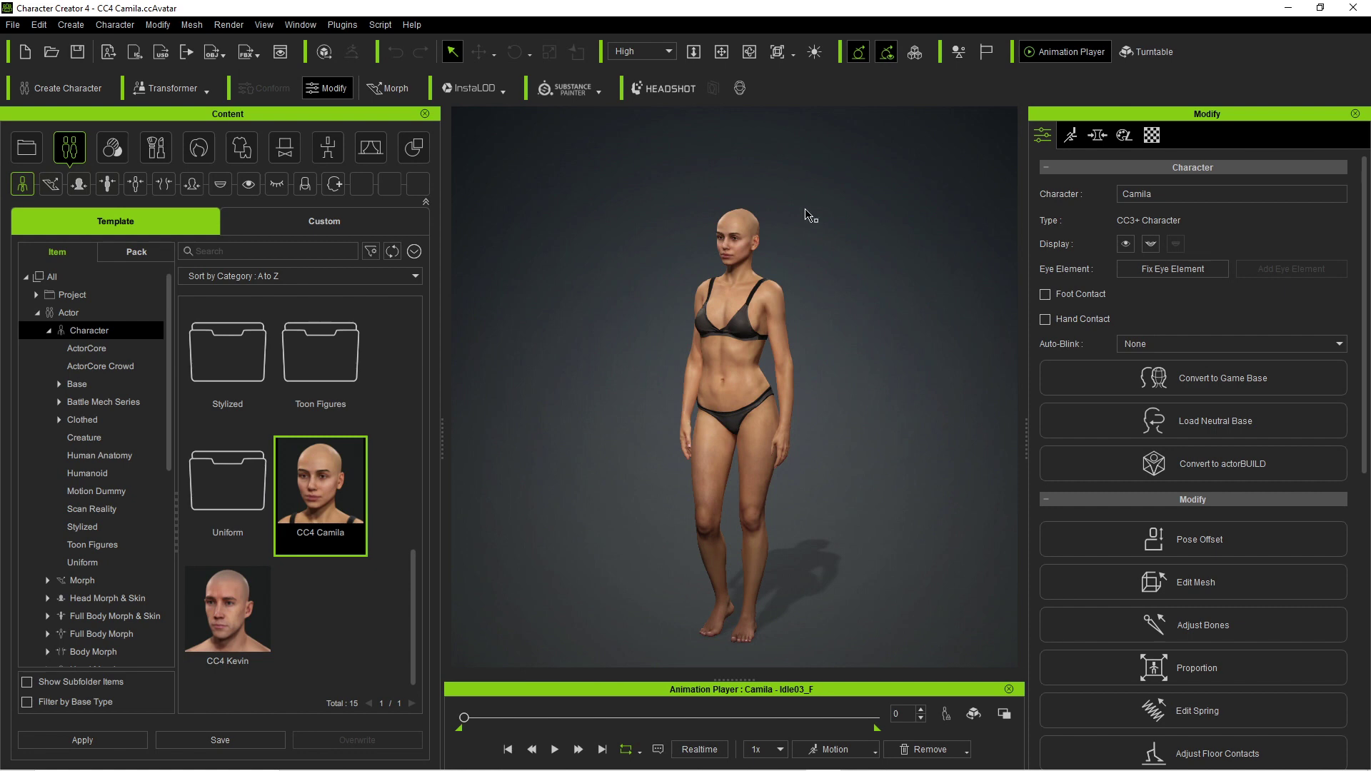
- In Full Body morph sliders, try blending toward the muscular Caleb body, then undo it
{"action": "left_click", "coordinate": [1100, 135]}
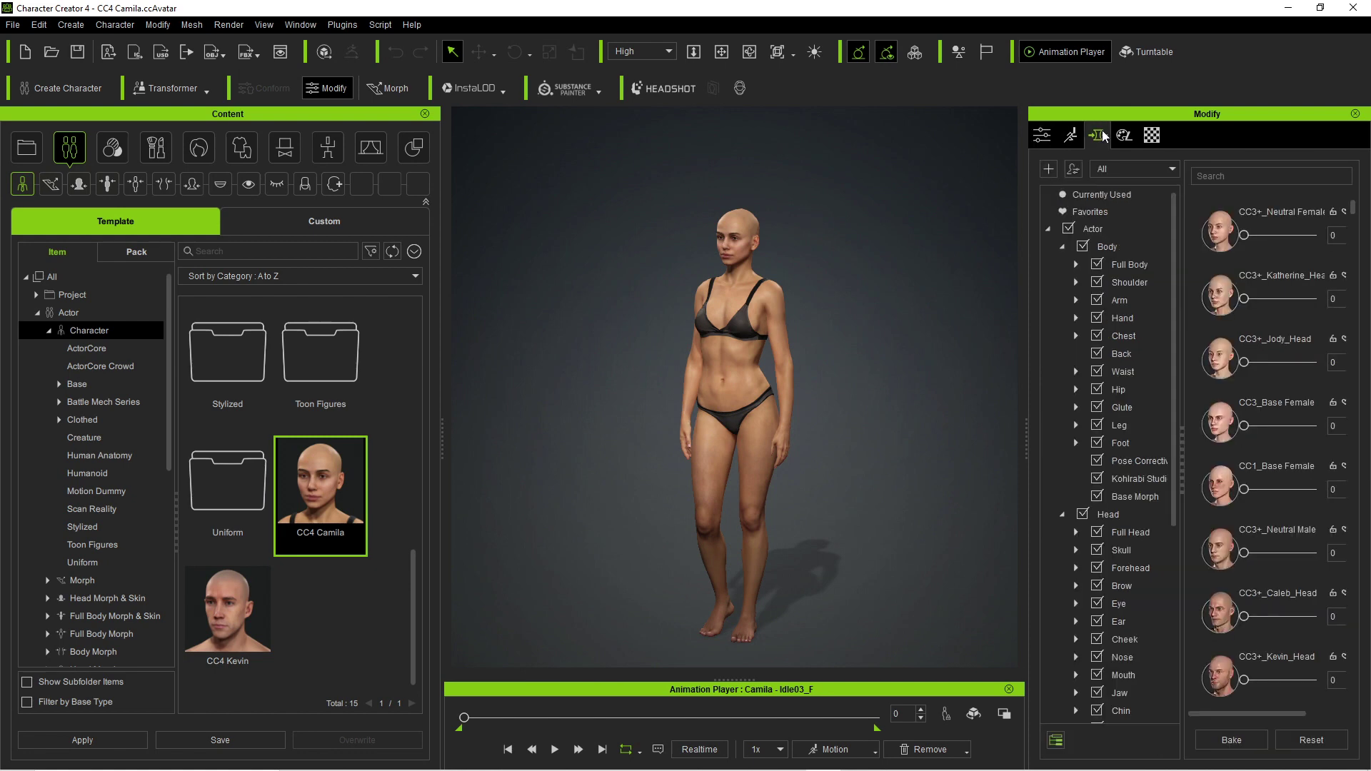
{"action": "left_click", "coordinate": [1129, 264]}
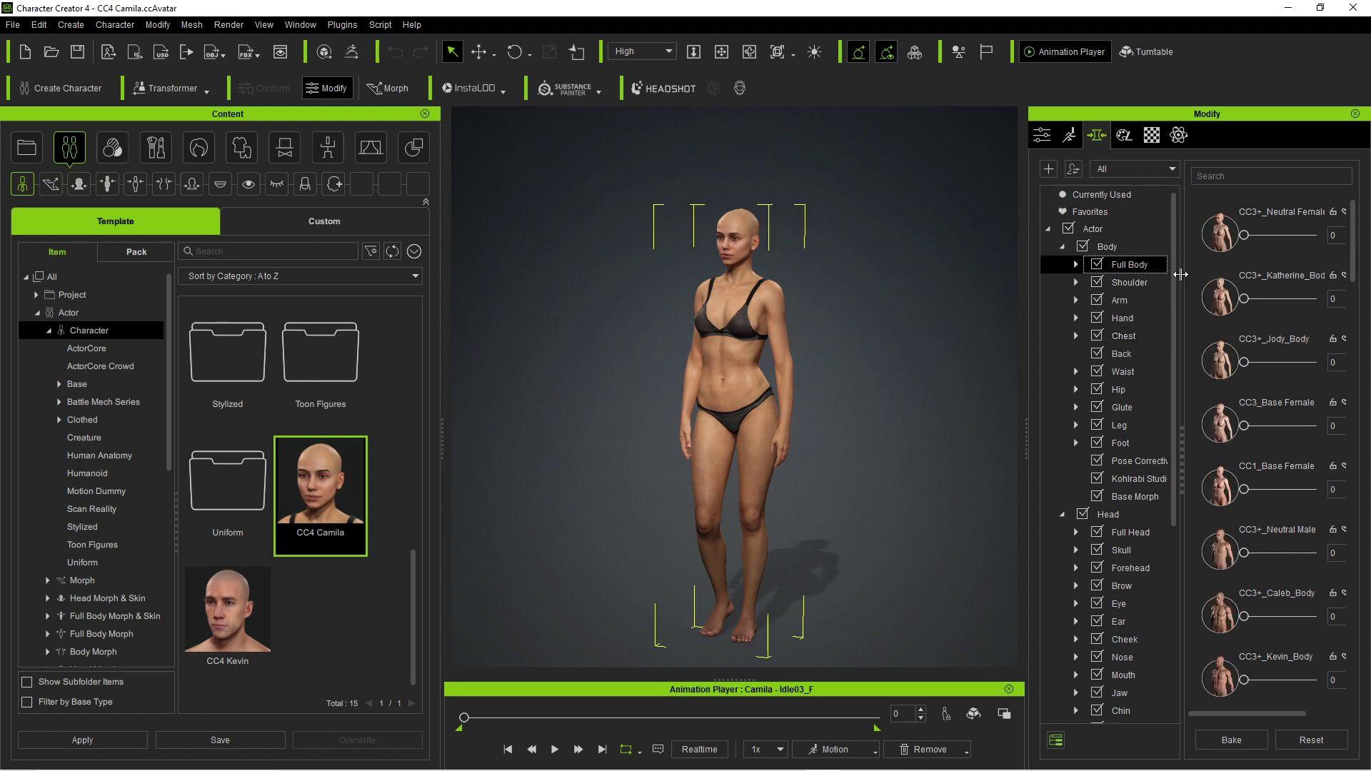
{"action": "mouse_move", "coordinate": [1246, 621]}
{"action": "left_mouse_down"}
{"action": "mouse_move", "coordinate": [1313, 616]}
{"action": "mouse_move", "coordinate": [1244, 616]}
{"action": "left_mouse_up"}
{"action": "left_click", "coordinate": [1274, 489]}
- Raise Camila's shoulder tops slightly, to 8
{"action": "left_click", "coordinate": [1138, 295]}
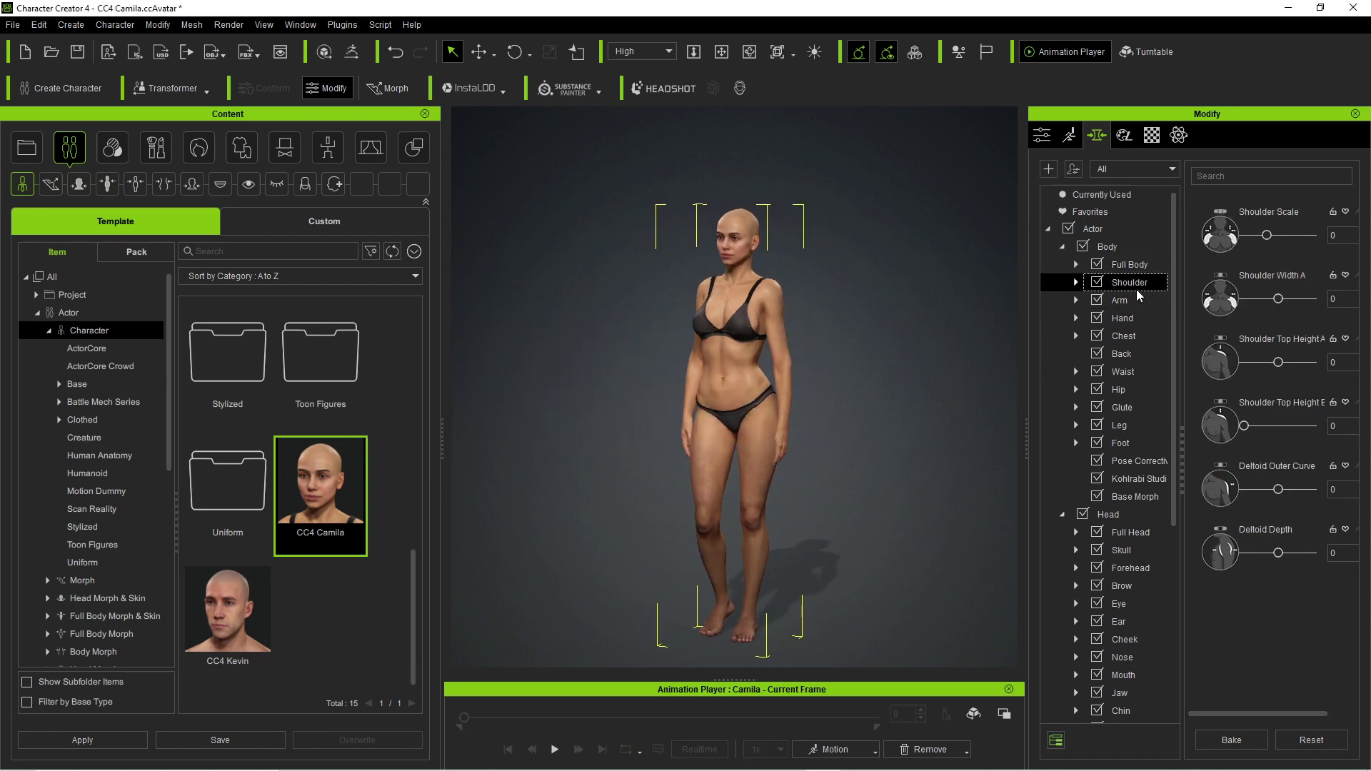
{"action": "left_click_drag", "start_coordinate": [1280, 362], "coordinate": [1280, 362]}
{"action": "scroll", "coordinate": [865, 322], "scroll_direction": "up", "scroll_amount": 2}
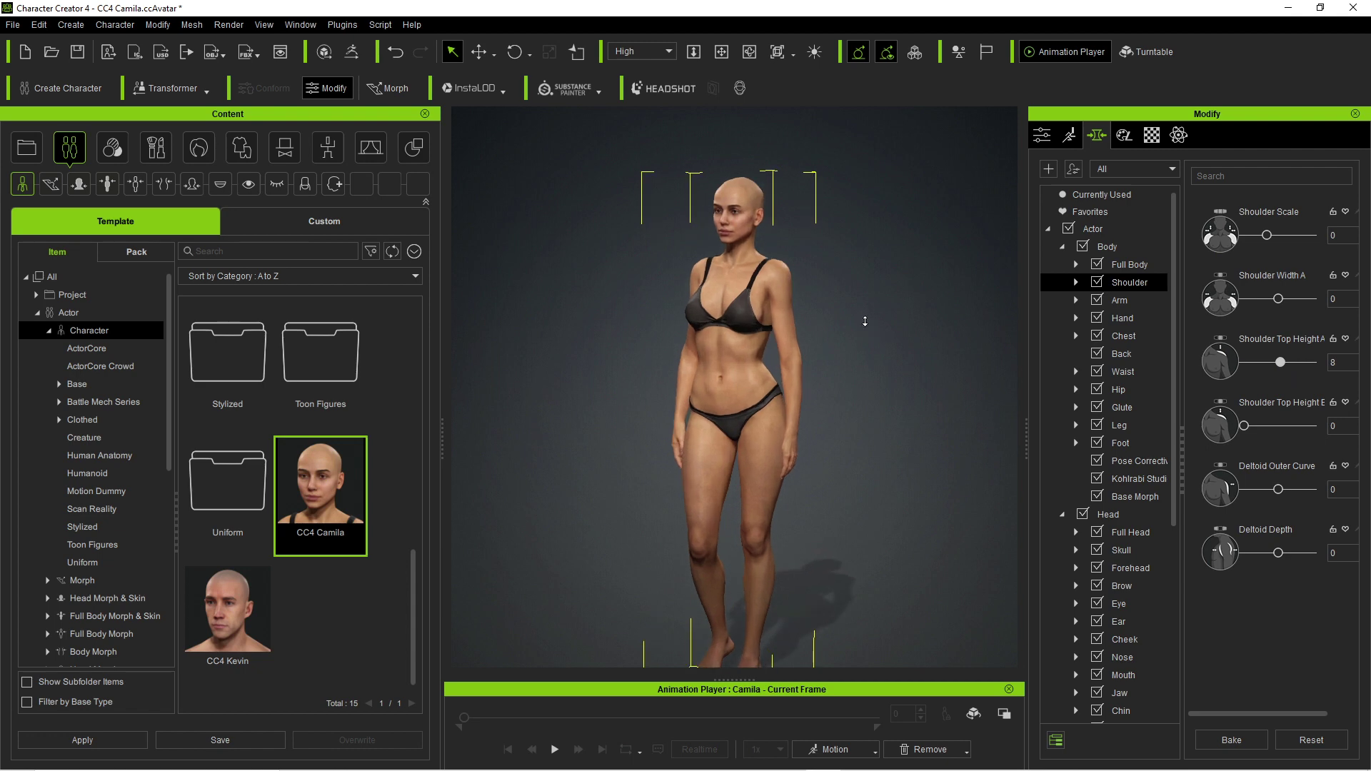
{"action": "scroll", "coordinate": [865, 321], "scroll_direction": "up", "scroll_amount": 5}
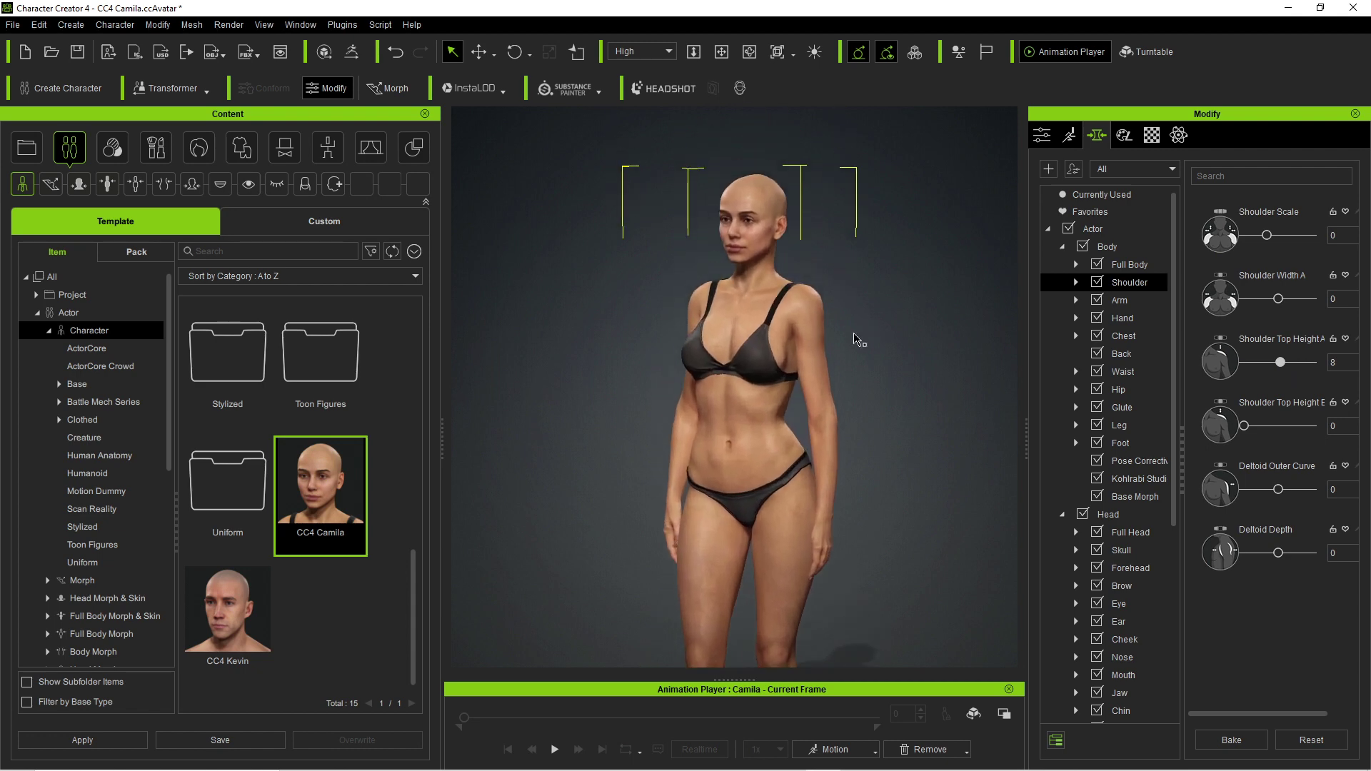
- Deepen the abdomen under Waist and set Thigh Scale to -3 under Leg
{"action": "left_click", "coordinate": [1135, 372]}
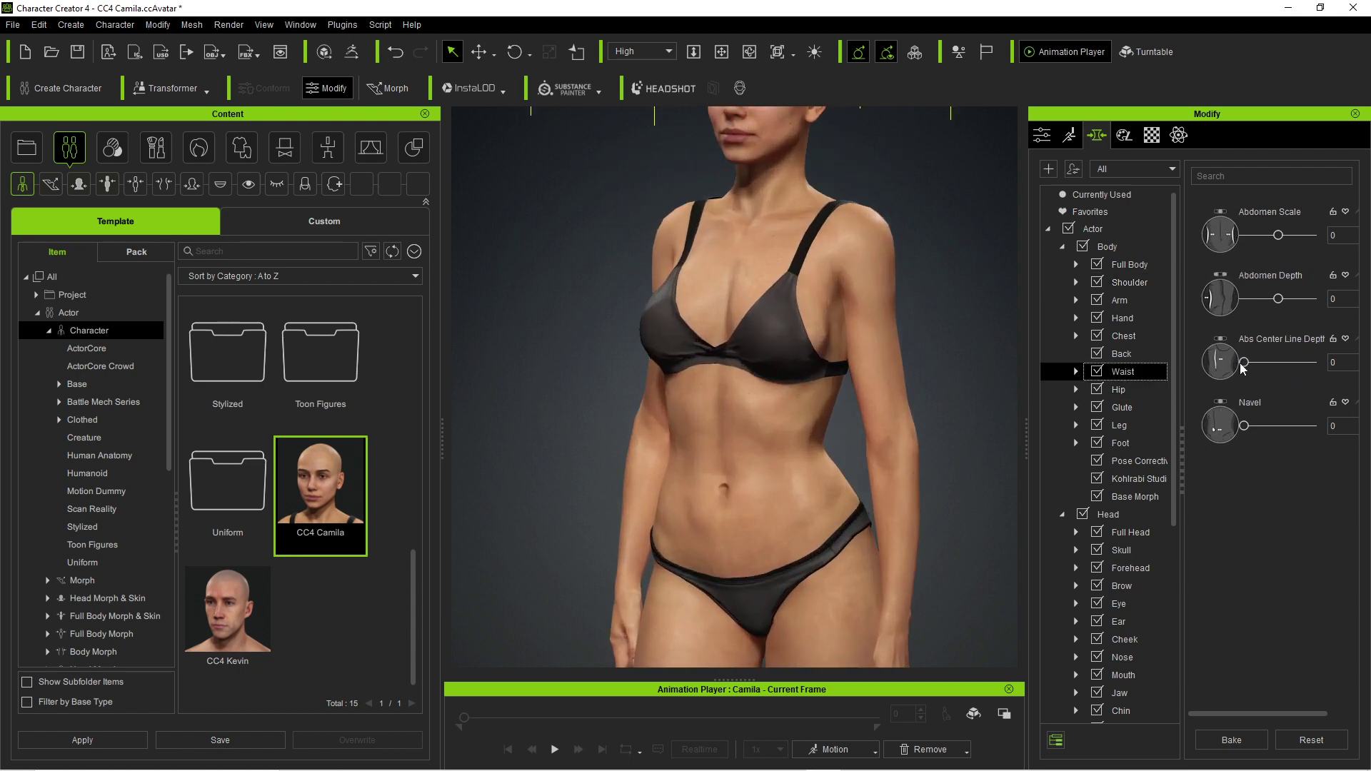
{"action": "mouse_move", "coordinate": [1243, 368]}
{"action": "left_mouse_down"}
{"action": "mouse_move", "coordinate": [1314, 364]}
{"action": "mouse_move", "coordinate": [1240, 365]}
{"action": "left_mouse_up"}
{"action": "mouse_move", "coordinate": [1278, 304]}
{"action": "left_mouse_down"}
{"action": "mouse_move", "coordinate": [1309, 300]}
{"action": "mouse_move", "coordinate": [1284, 300]}
{"action": "left_mouse_up"}
{"action": "left_click", "coordinate": [1133, 426]}
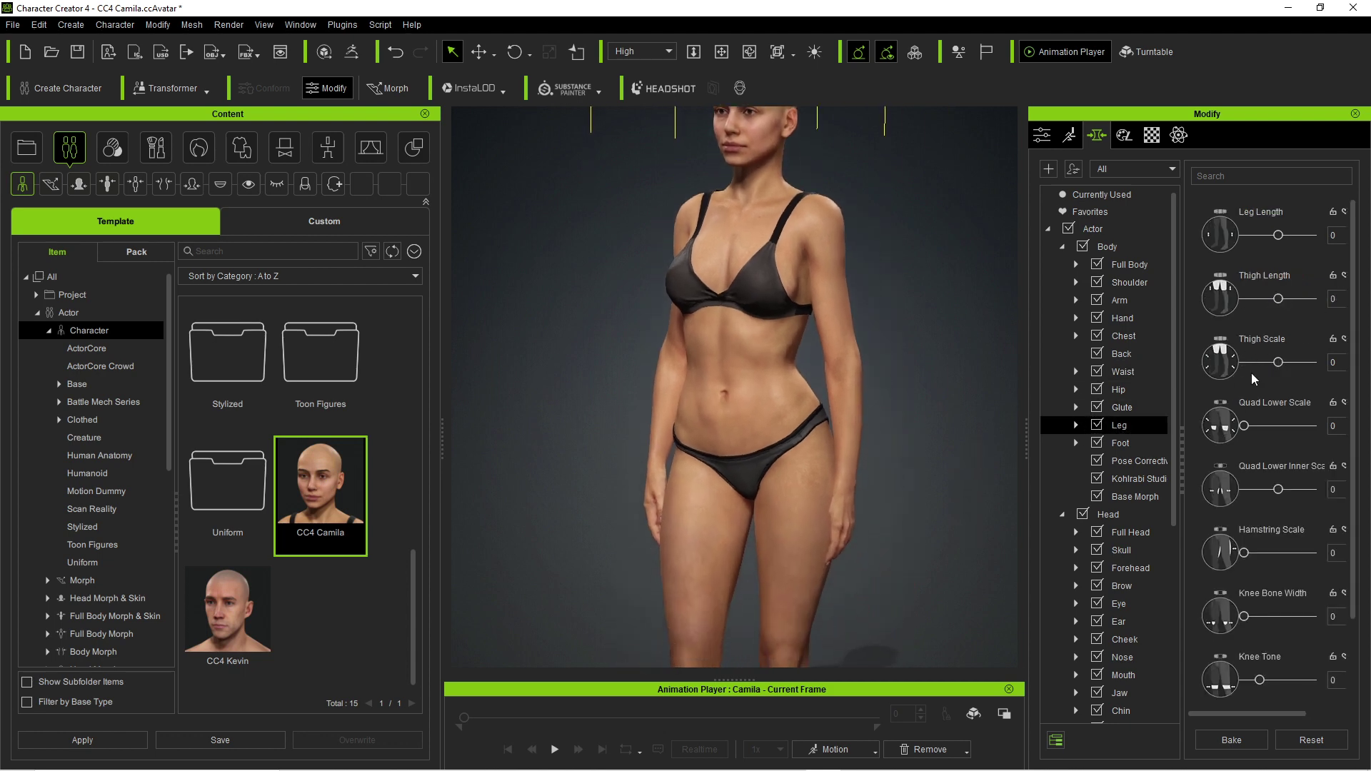
{"action": "mouse_move", "coordinate": [1279, 364]}
{"action": "left_mouse_down"}
{"action": "mouse_move", "coordinate": [1314, 363]}
{"action": "mouse_move", "coordinate": [1208, 361]}
{"action": "mouse_move", "coordinate": [1277, 363]}
{"action": "left_mouse_up"}
- Frame the head and widen Forehead Temple Width to 35
{"action": "key", "text": "f"}
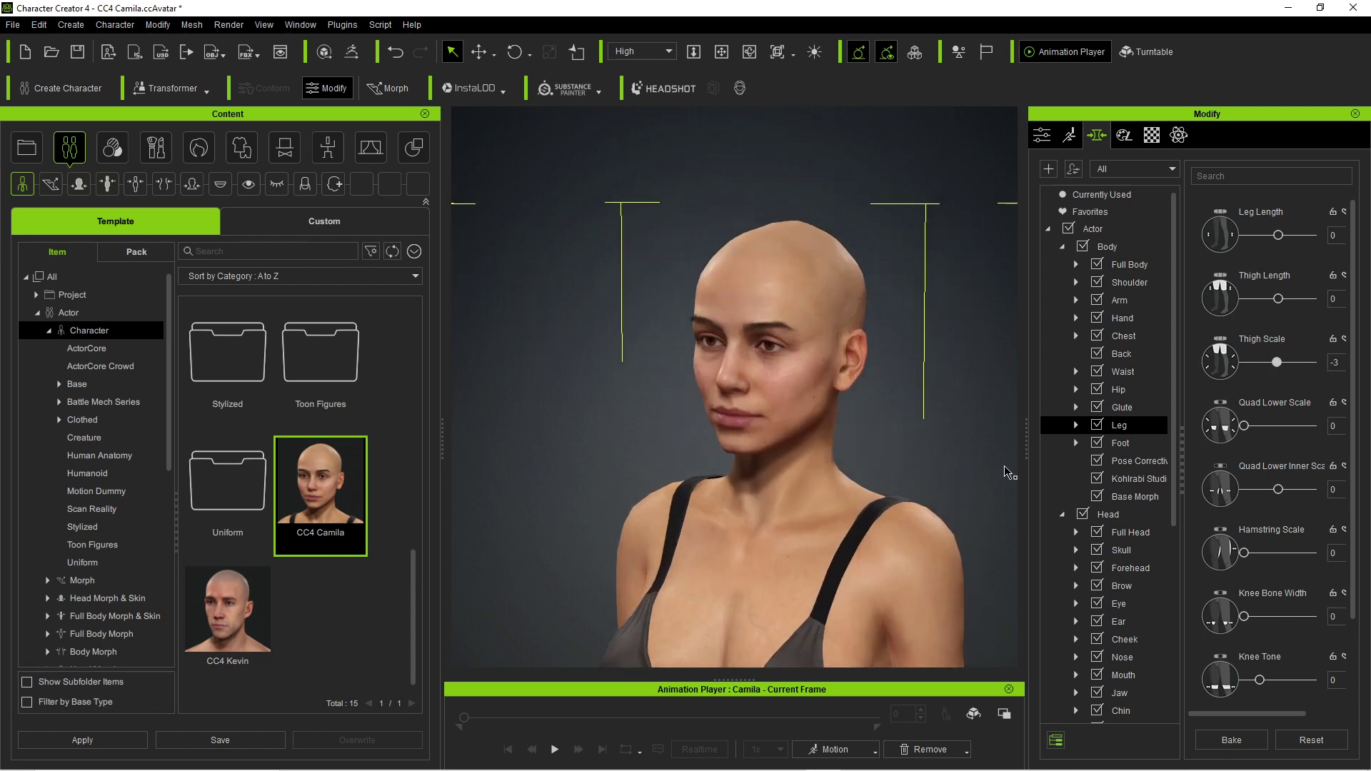
{"action": "left_click", "coordinate": [1108, 514]}
{"action": "left_click", "coordinate": [1128, 556]}
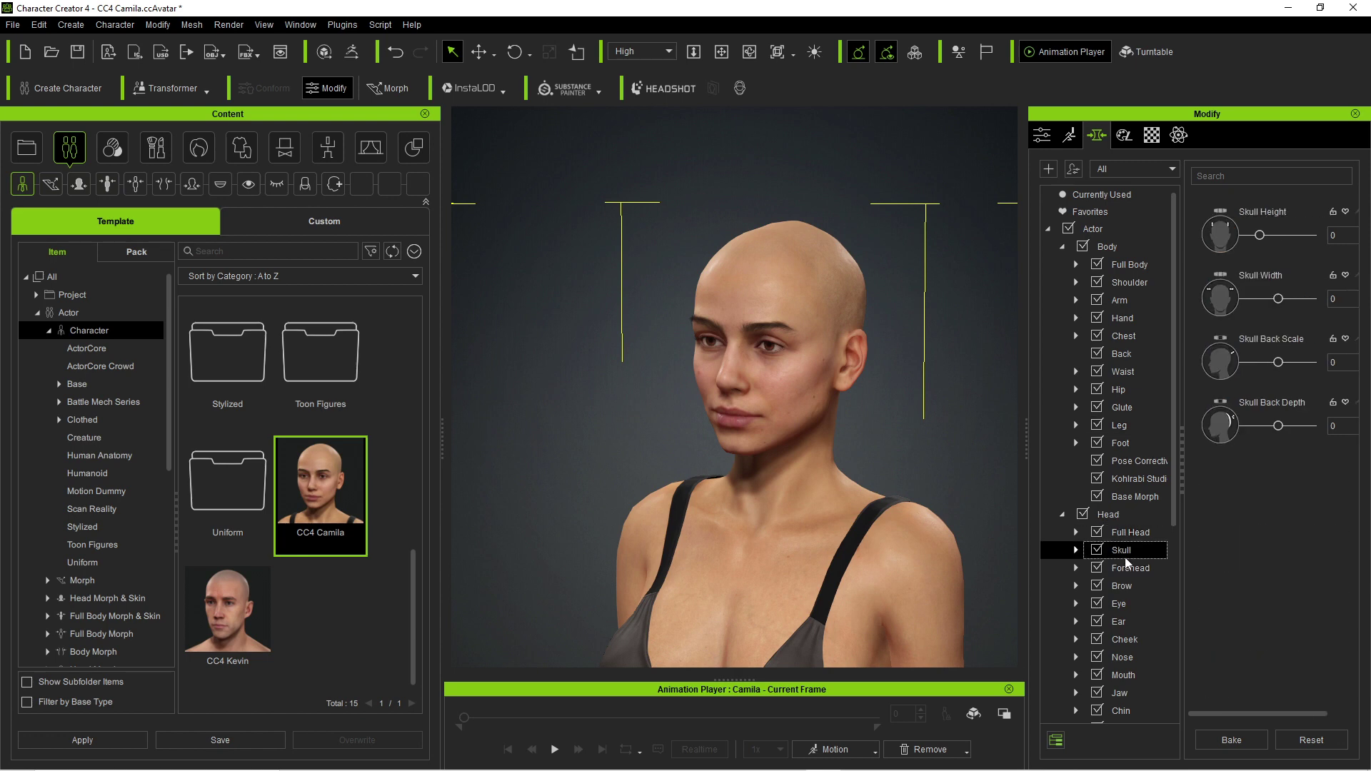
{"action": "left_click", "coordinate": [1130, 568]}
{"action": "left_click_drag", "start_coordinate": [1244, 236], "coordinate": [1300, 235]}
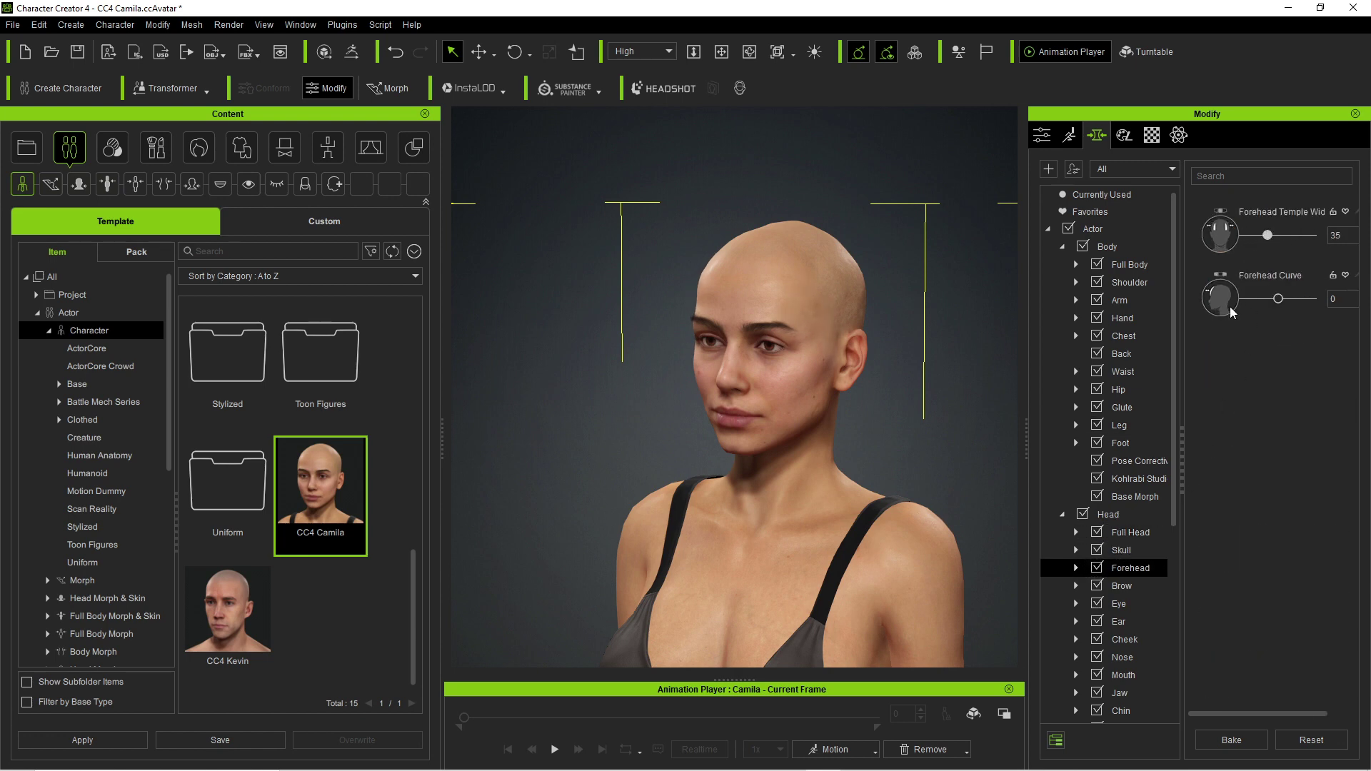
- Set Ear Scale Height to 51 and raise Cheek Bone Height to 100, then view Full Head presets
{"action": "left_click", "coordinate": [1121, 622]}
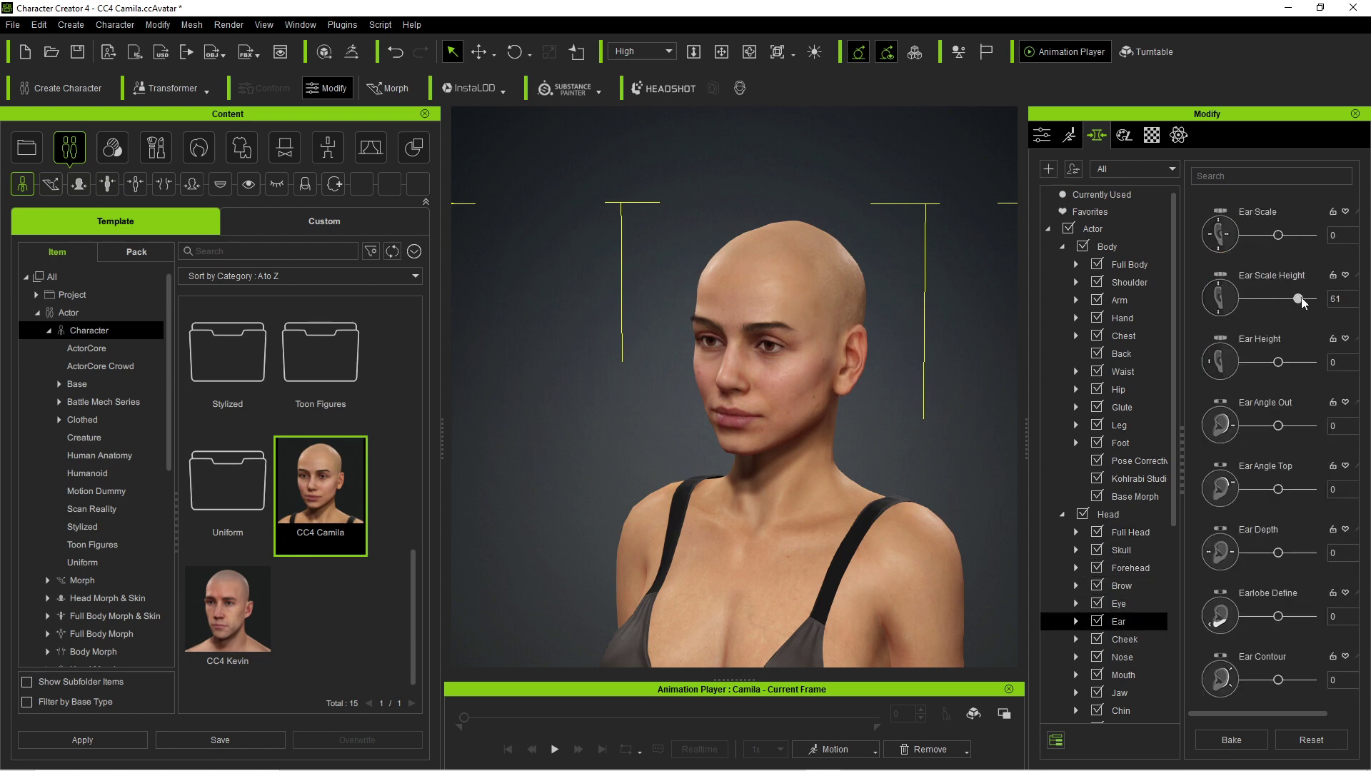
{"action": "left_click", "coordinate": [1131, 641]}
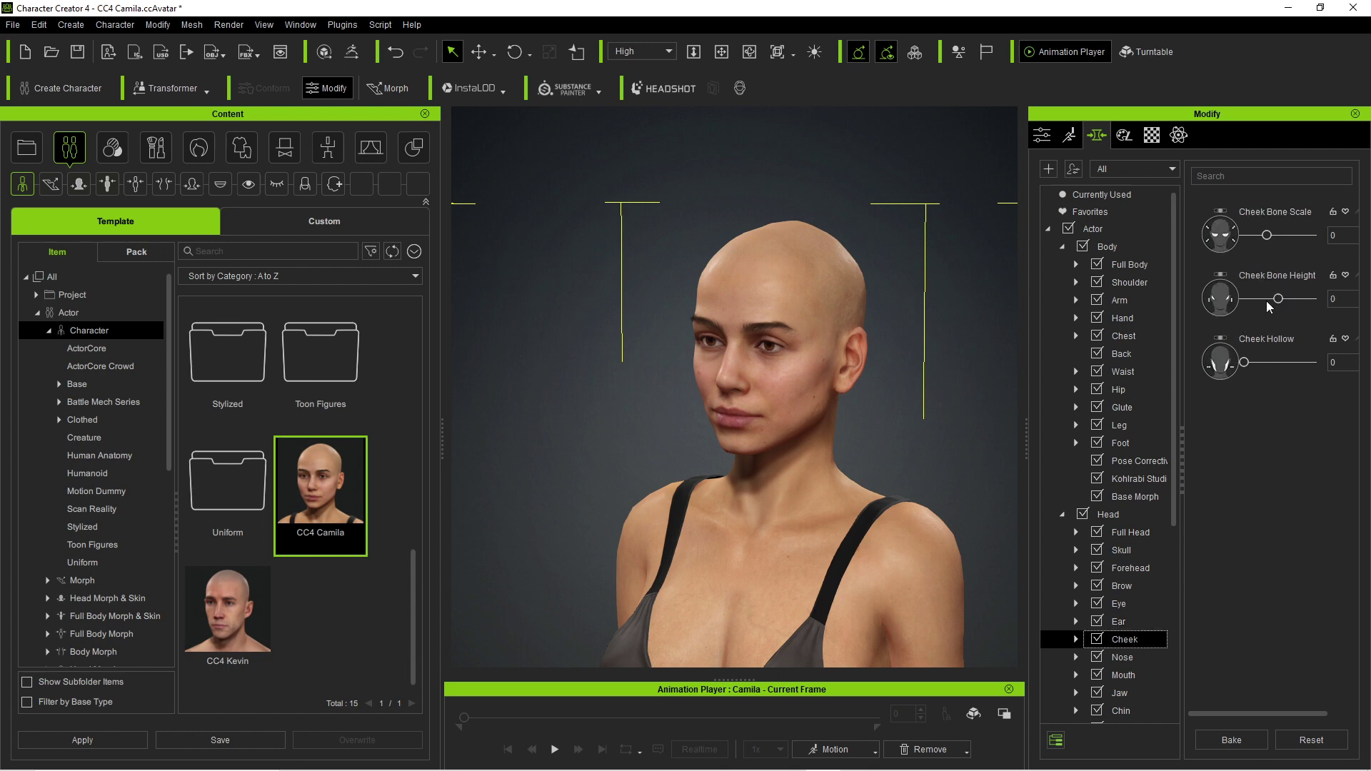
{"action": "left_click_drag", "start_coordinate": [1278, 298], "coordinate": [1311, 298]}
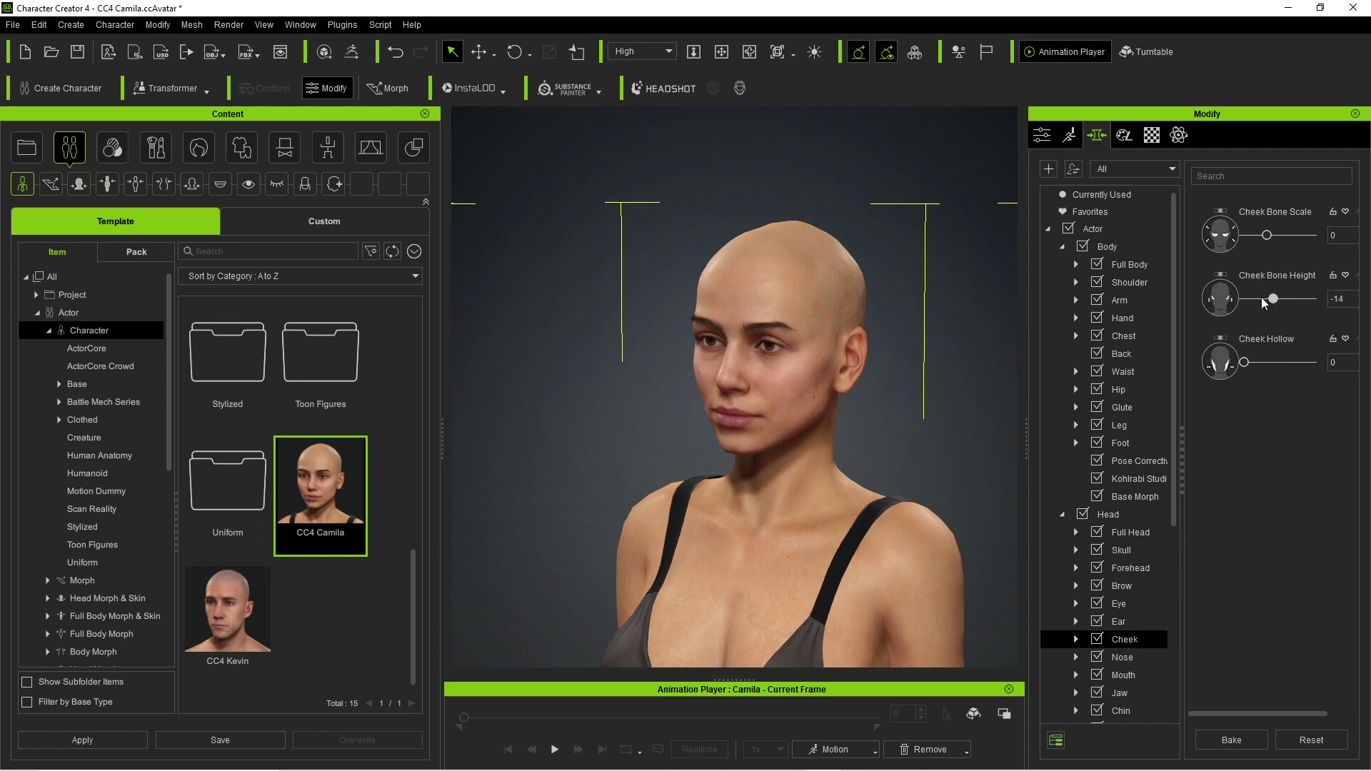
{"action": "left_click", "coordinate": [1130, 532]}
{"action": "scroll", "coordinate": [1198, 307], "scroll_direction": "down", "scroll_amount": 10}
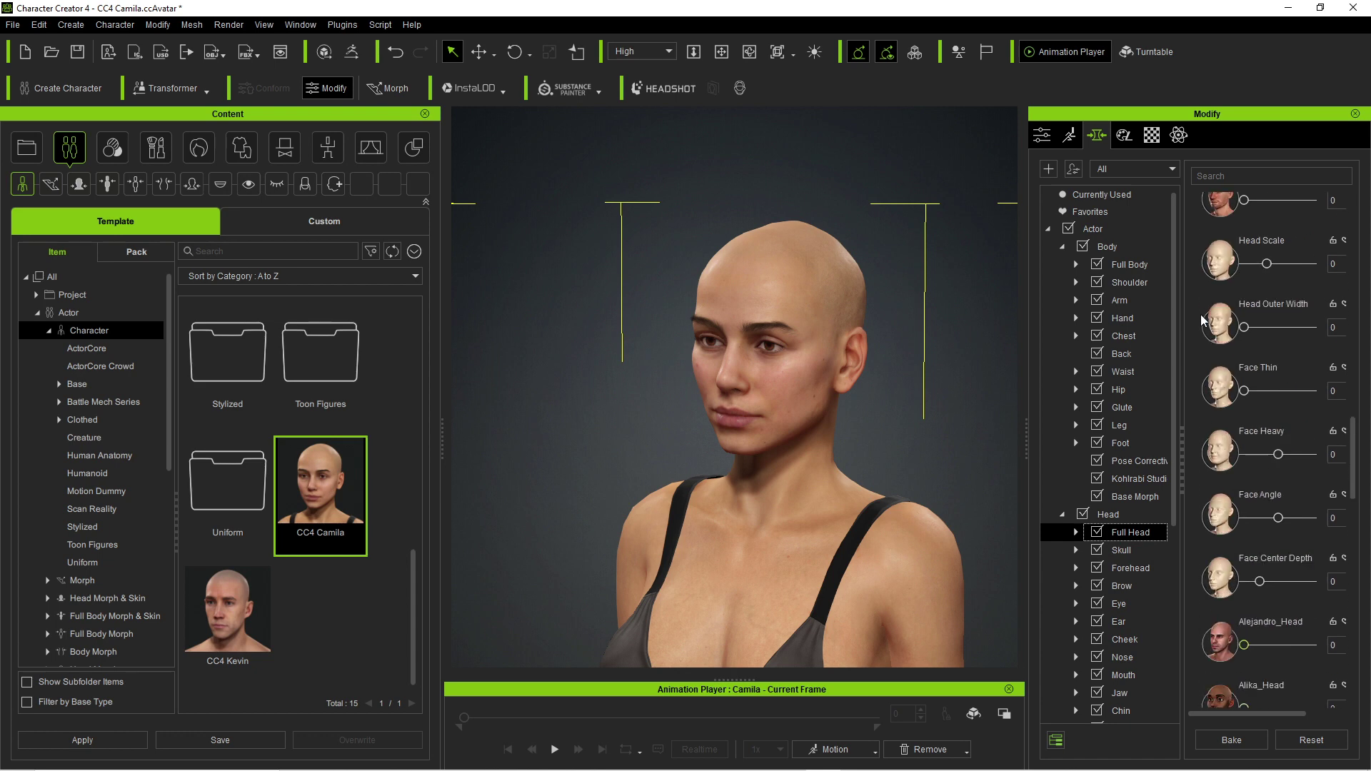
- Reset the head morphs and blend the face fully toward CC1_Base Female
{"action": "scroll", "coordinate": [1206, 491], "scroll_direction": "up", "scroll_amount": 1}
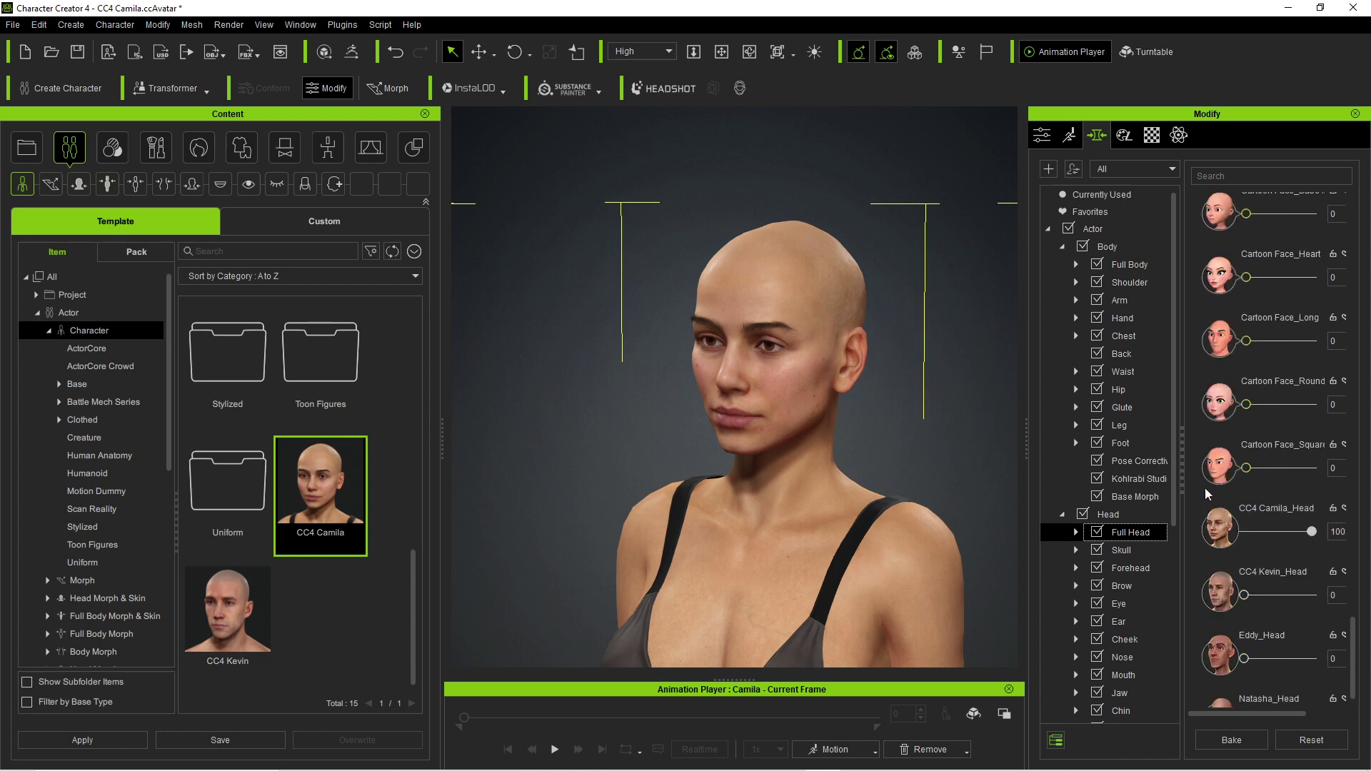
{"action": "left_click", "coordinate": [1297, 734]}
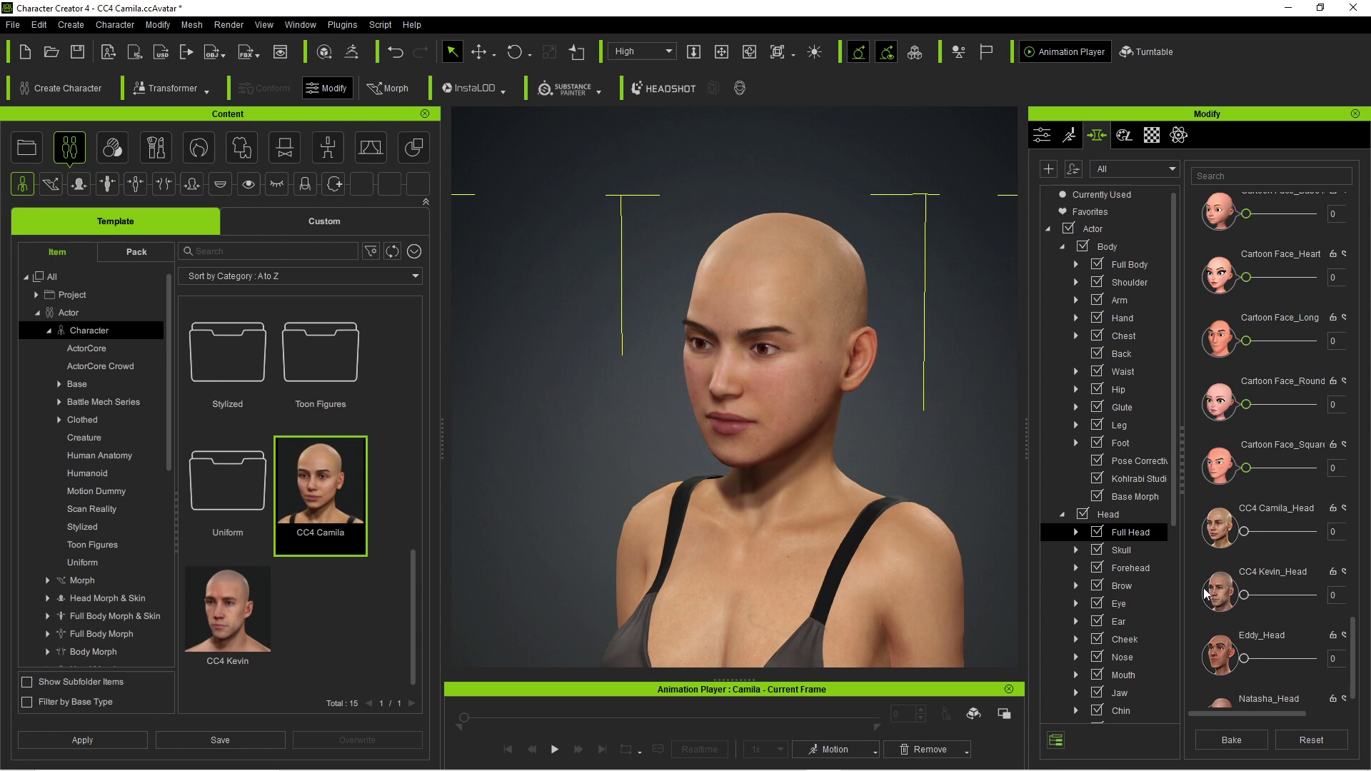
{"action": "scroll", "coordinate": [1206, 585], "scroll_direction": "up", "scroll_amount": 10}
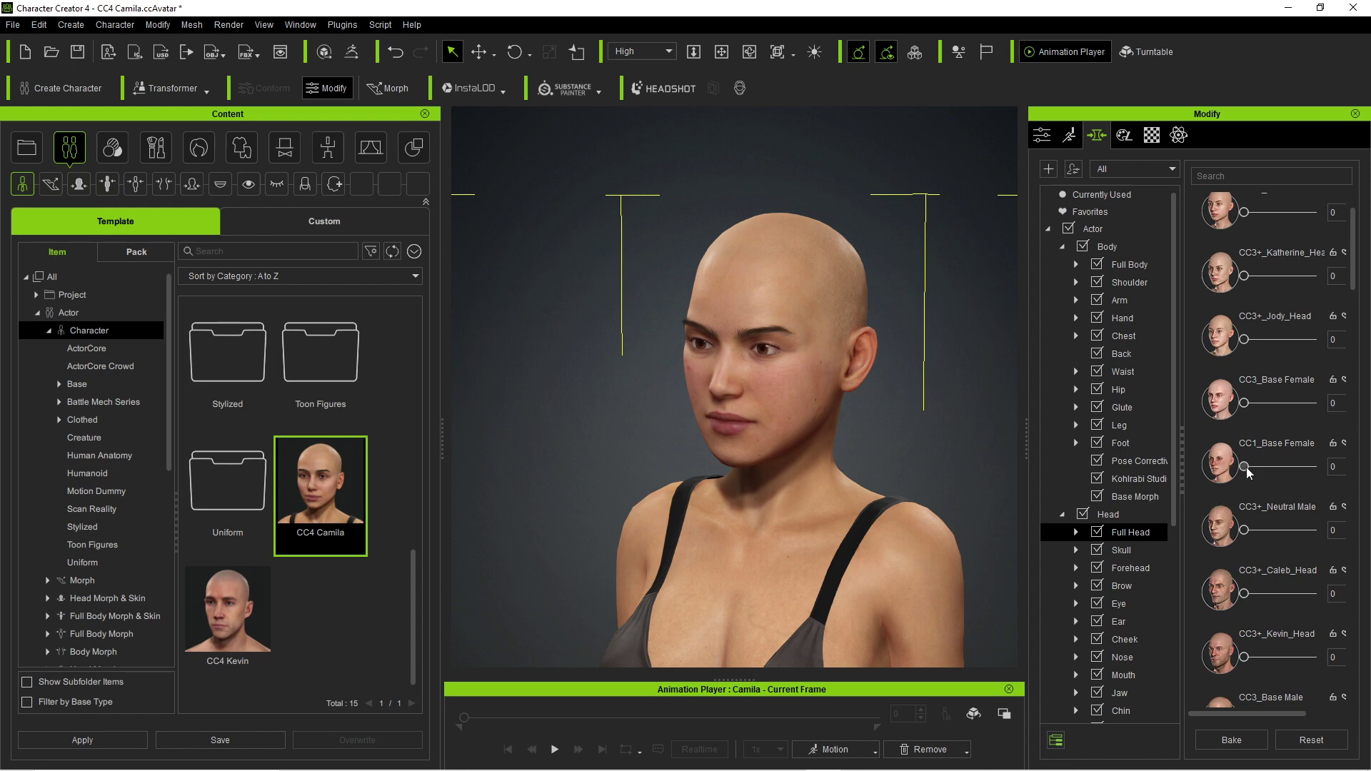
{"action": "left_click_drag", "start_coordinate": [1256, 468], "coordinate": [1171, 475]}
- Apply the Cartoon Face_Round shape, remove the Eddy_Head blend, and show Full Body and Leg morphs
{"action": "scroll", "coordinate": [1201, 435], "scroll_direction": "up", "scroll_amount": 1}
{"action": "scroll", "coordinate": [1192, 505], "scroll_direction": "down", "scroll_amount": 5}
{"action": "left_click_drag", "start_coordinate": [1244, 622], "coordinate": [1332, 632]}
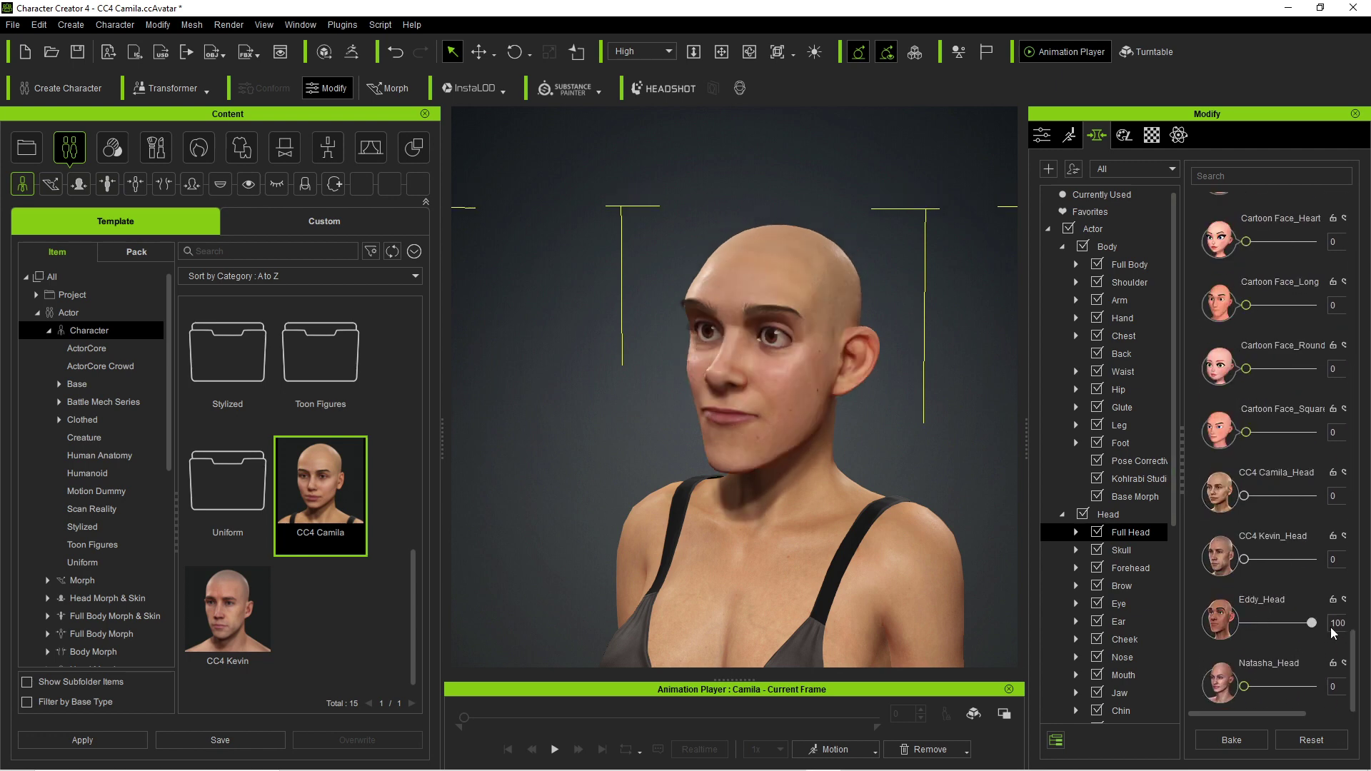
{"action": "left_click_drag", "start_coordinate": [1247, 369], "coordinate": [1341, 371]}
{"action": "left_click_drag", "start_coordinate": [1312, 623], "coordinate": [1242, 622]}
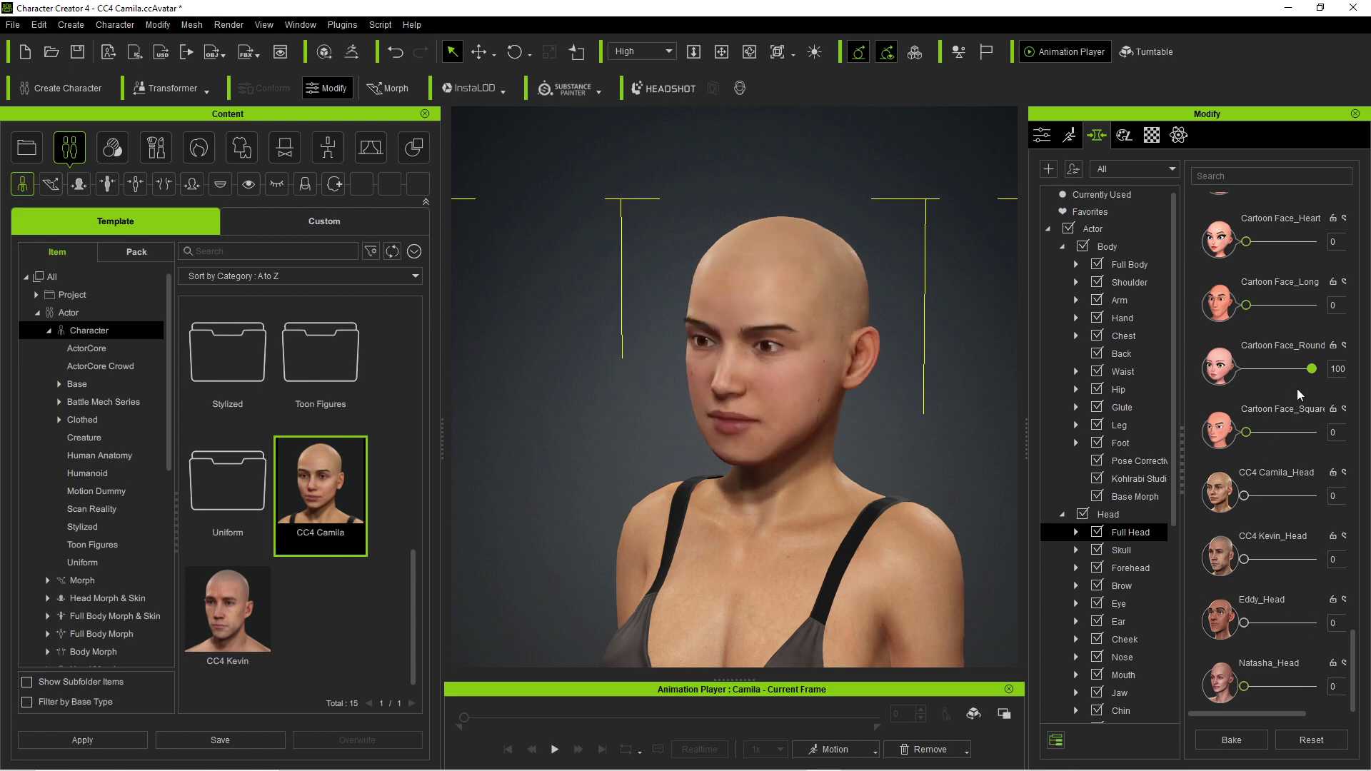
{"action": "left_click", "coordinate": [1130, 264]}
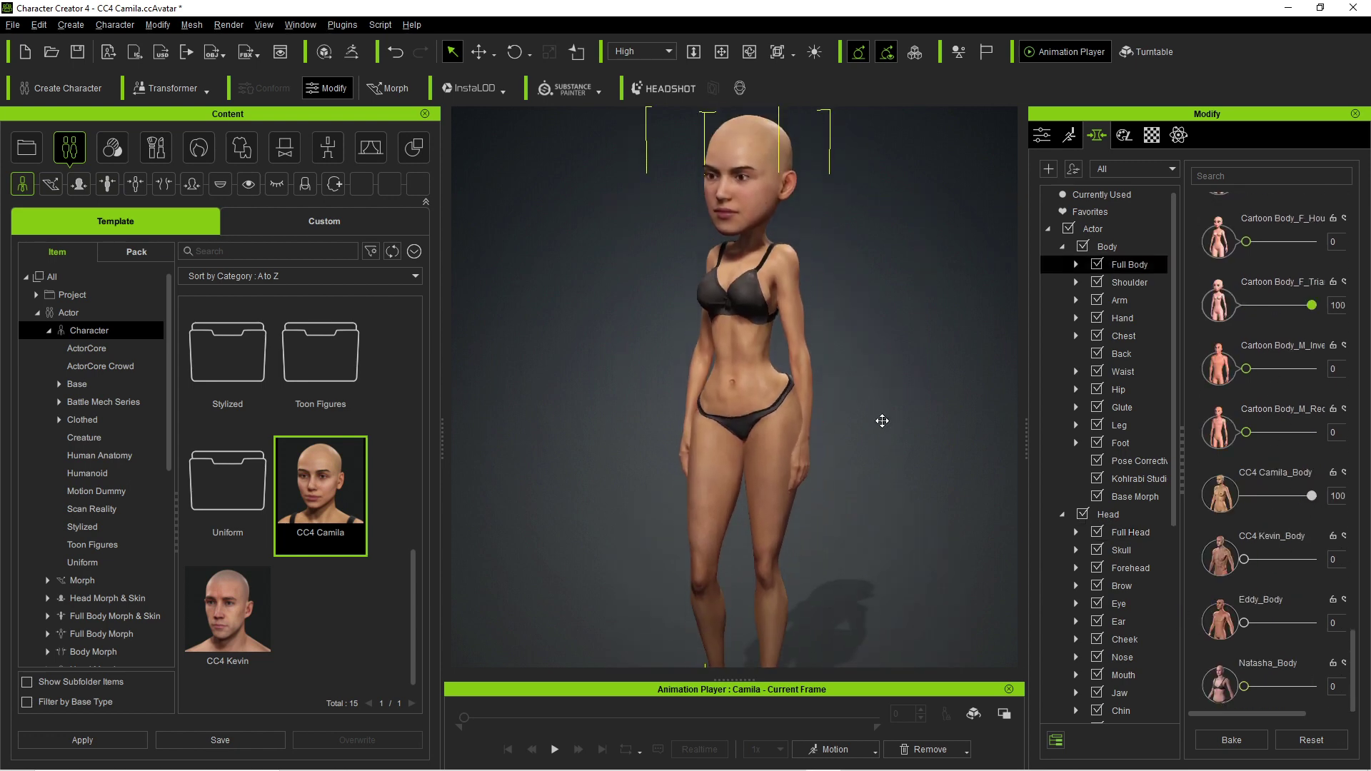
{"action": "left_click", "coordinate": [1119, 424]}
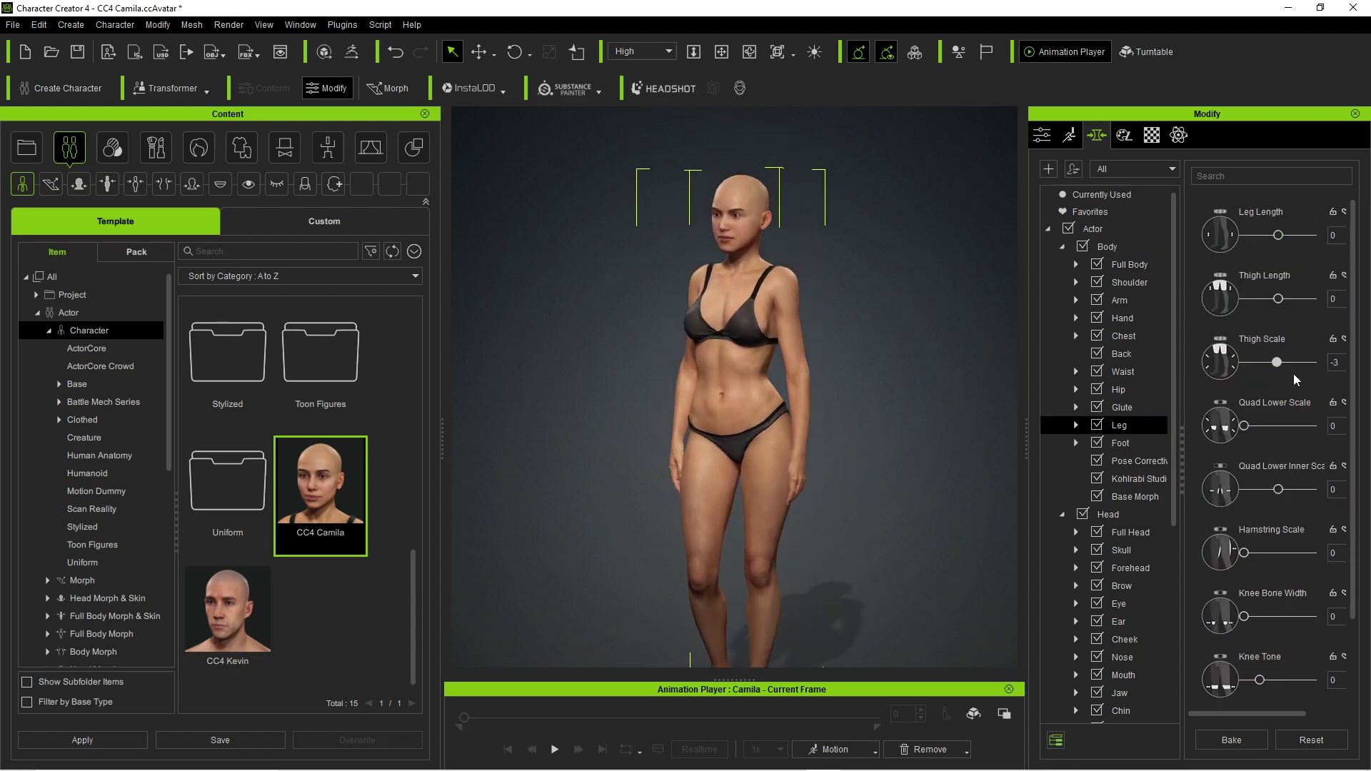
- Browse the Neck, Chin, Jaw and Mouth morph slider groups
{"action": "scroll", "coordinate": [1285, 365], "scroll_direction": "down", "scroll_amount": 3}
{"action": "scroll", "coordinate": [1163, 510], "scroll_direction": "down", "scroll_amount": 6}
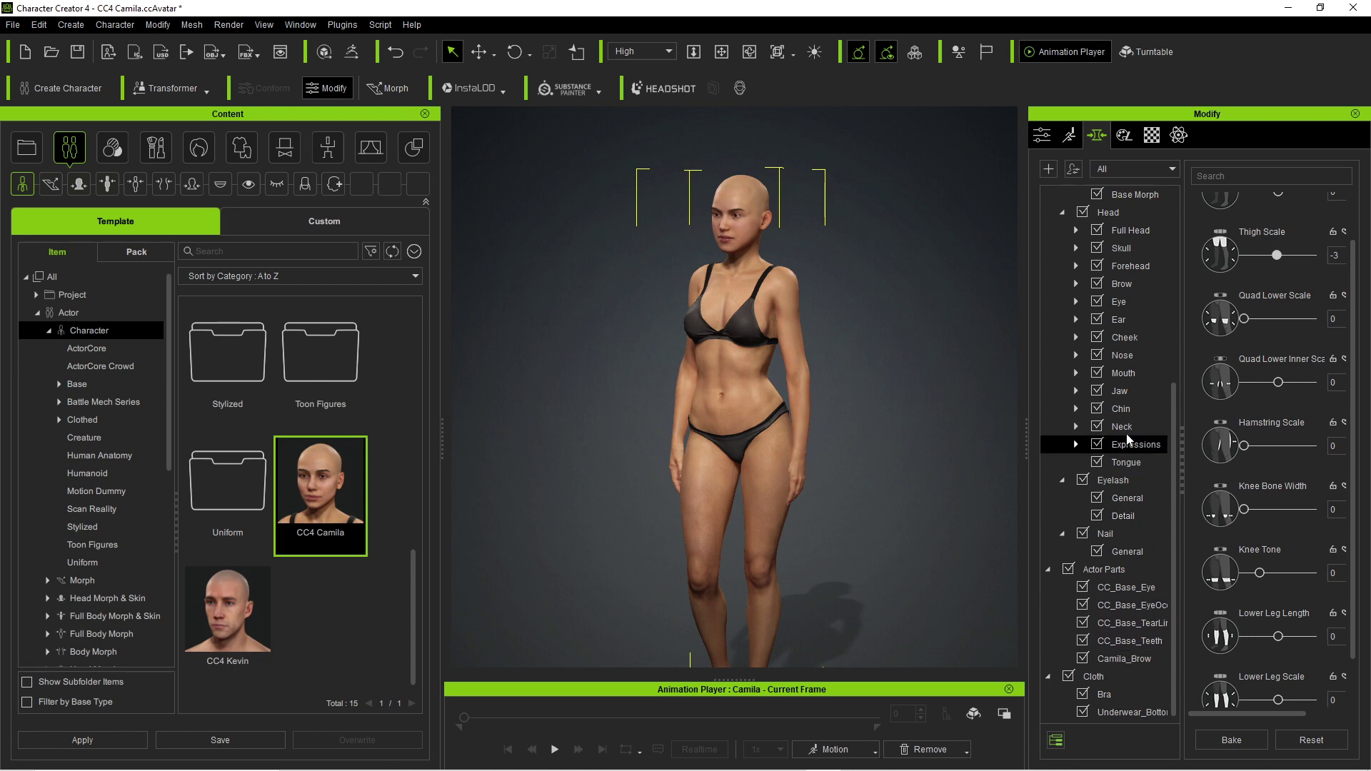
{"action": "left_click", "coordinate": [1128, 432]}
{"action": "left_click", "coordinate": [1128, 412]}
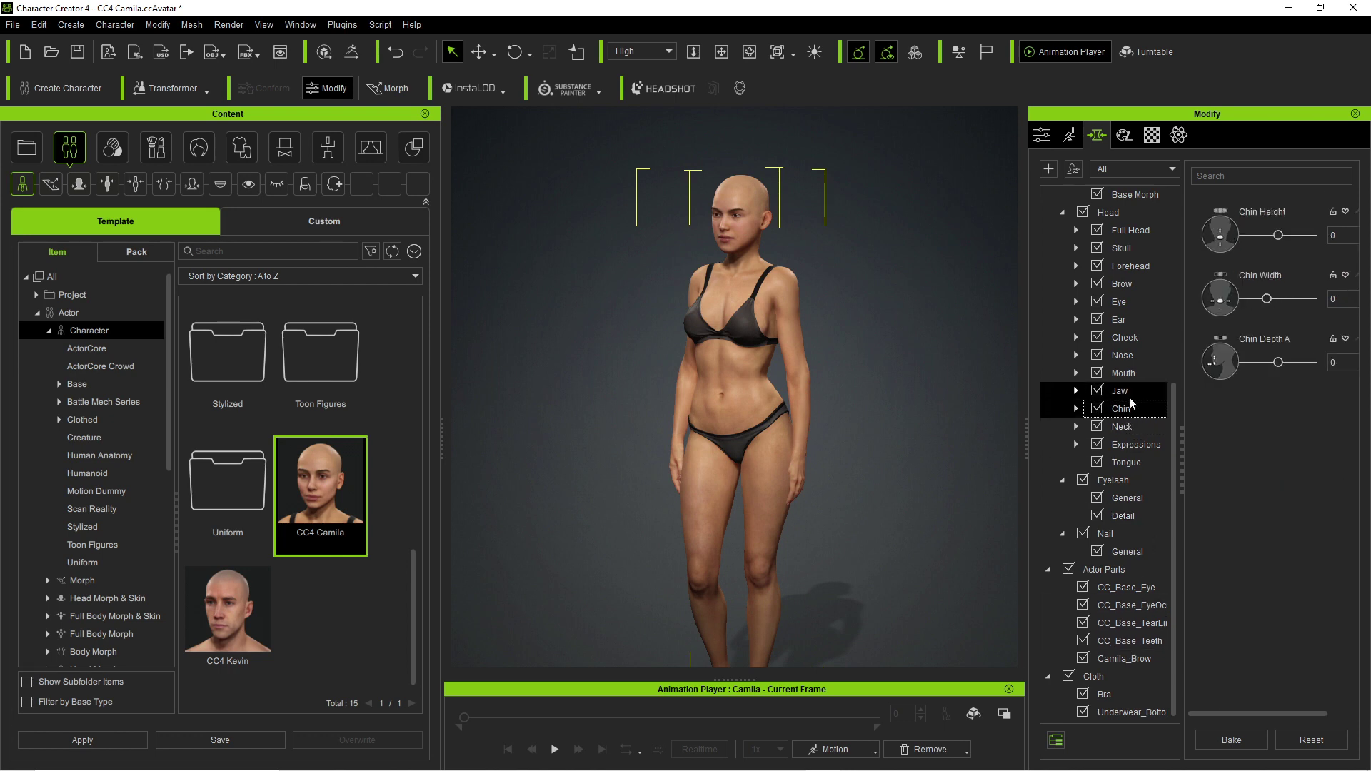
{"action": "left_click", "coordinate": [1130, 393]}
{"action": "left_click", "coordinate": [1129, 374]}
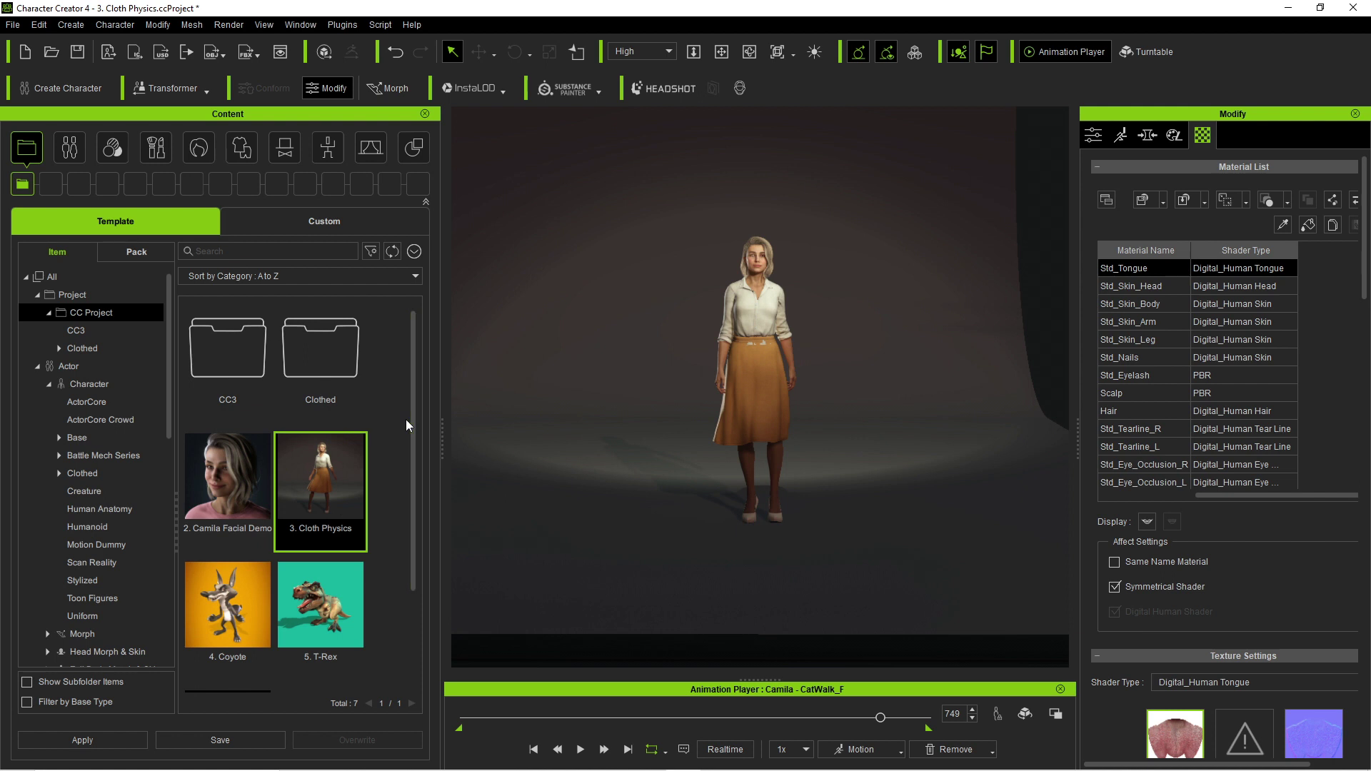
- Browse the Character templates, selecting CC4 Camila and CC4 Kevin
{"action": "left_click", "coordinate": [89, 383]}
{"action": "scroll", "coordinate": [393, 439], "scroll_direction": "down", "scroll_amount": 5}
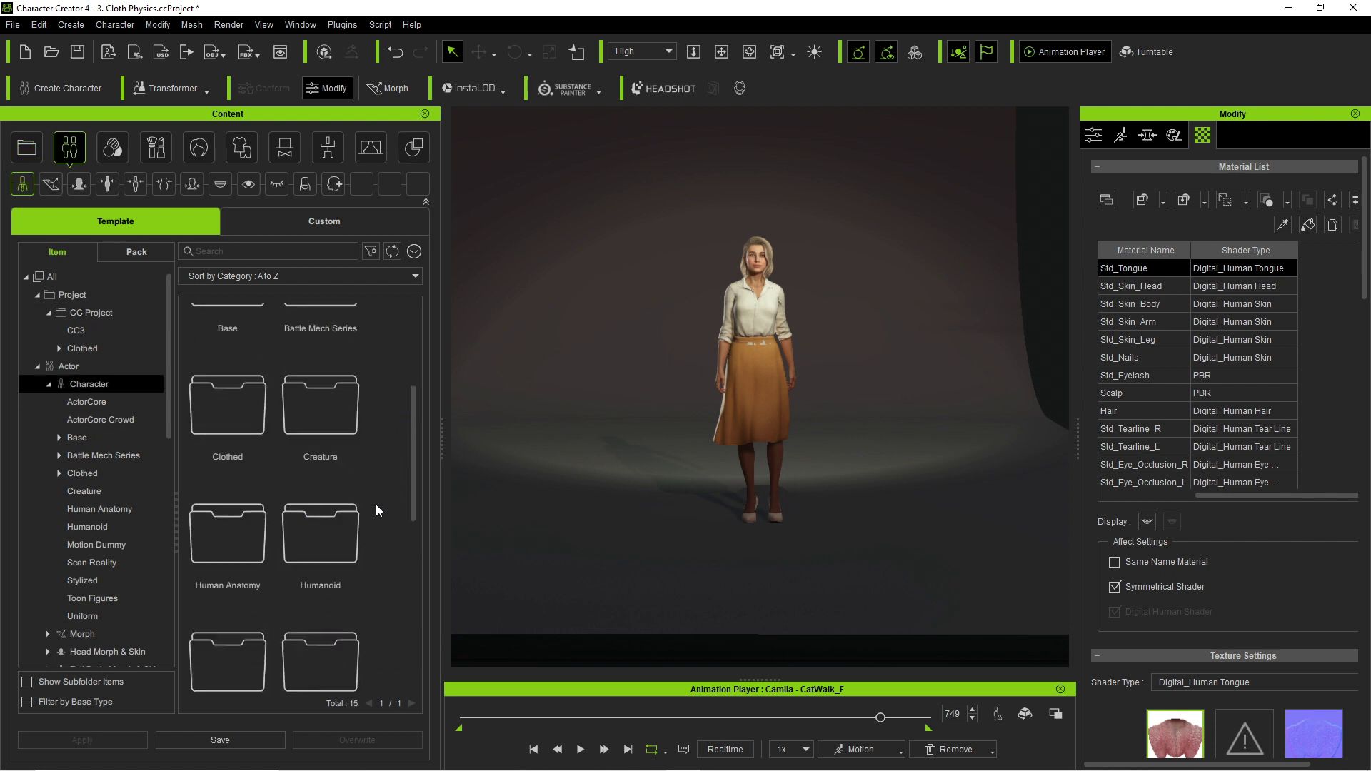
{"action": "scroll", "coordinate": [376, 510], "scroll_direction": "down", "scroll_amount": 5}
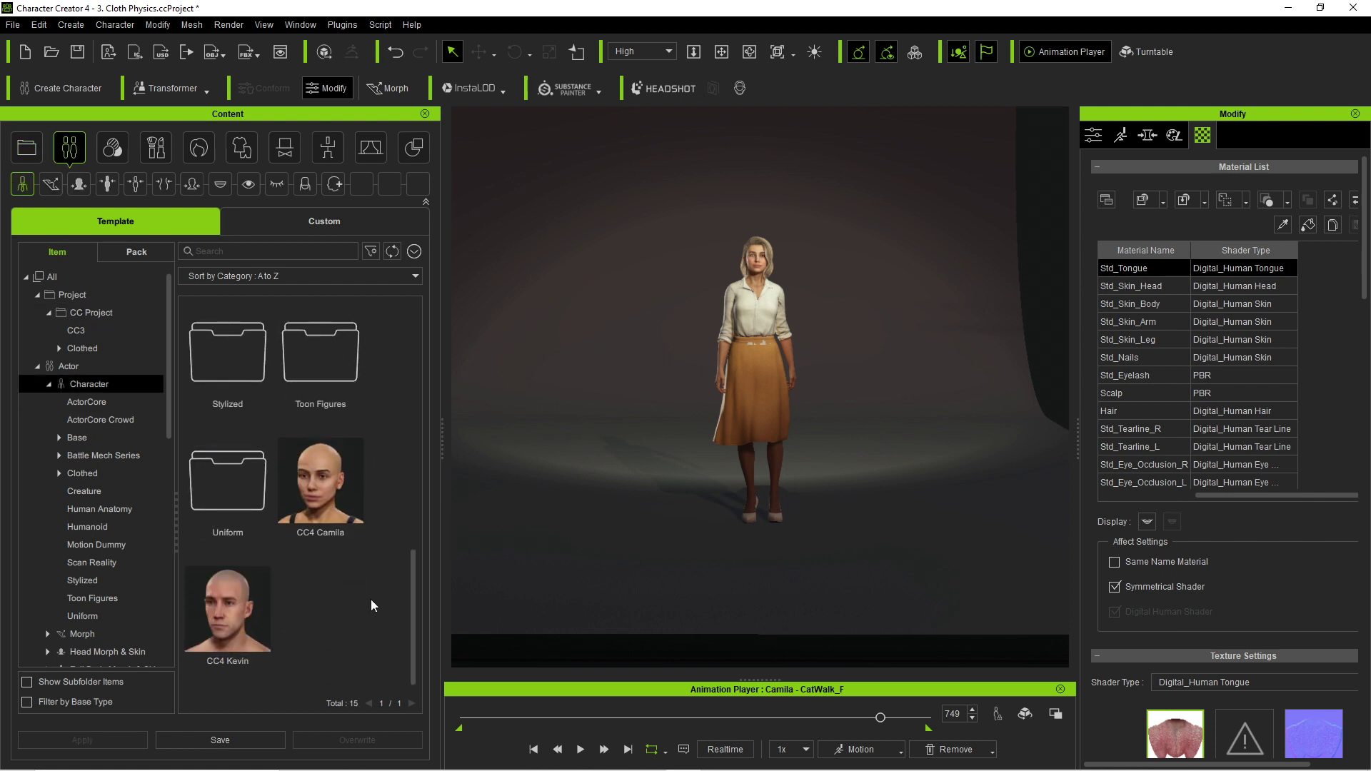
{"action": "scroll", "coordinate": [370, 599], "scroll_direction": "up", "scroll_amount": 5}
{"action": "left_click_drag", "start_coordinate": [418, 404], "coordinate": [371, 636]}
{"action": "left_click", "coordinate": [321, 482]}
{"action": "left_click", "coordinate": [236, 614]}
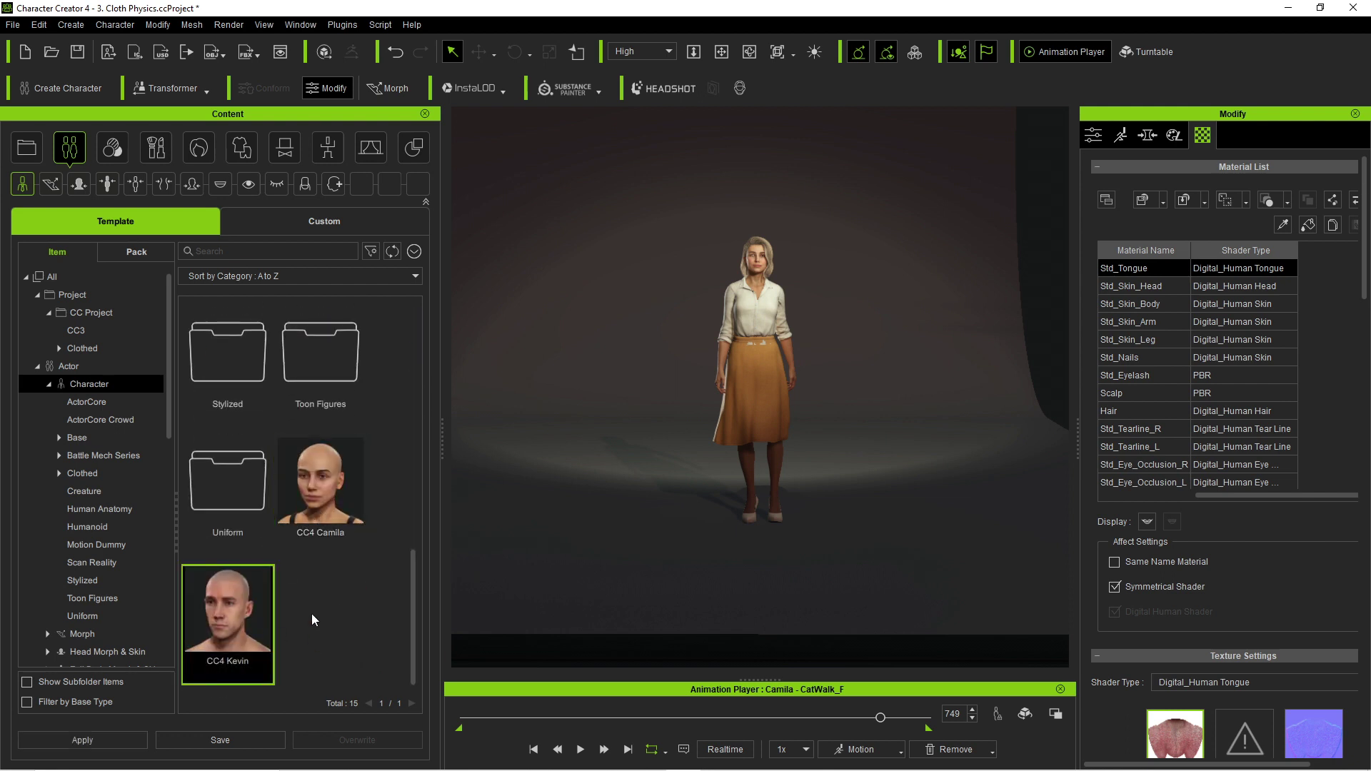
- List the Base, Battle Mech Series, Clothed, Stylized and Scan Reality character folders
{"action": "left_click", "coordinate": [72, 437]}
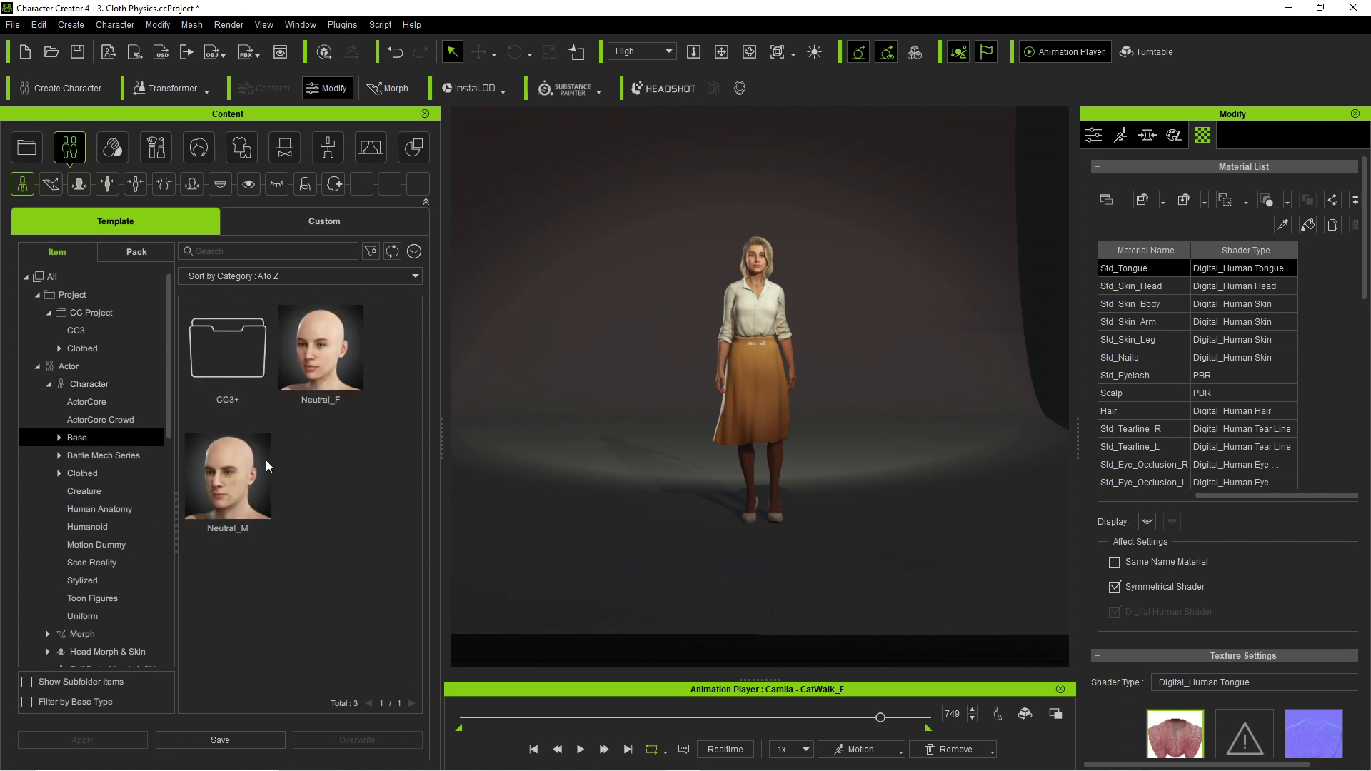
{"action": "left_click", "coordinate": [104, 455]}
{"action": "left_click", "coordinate": [93, 473]}
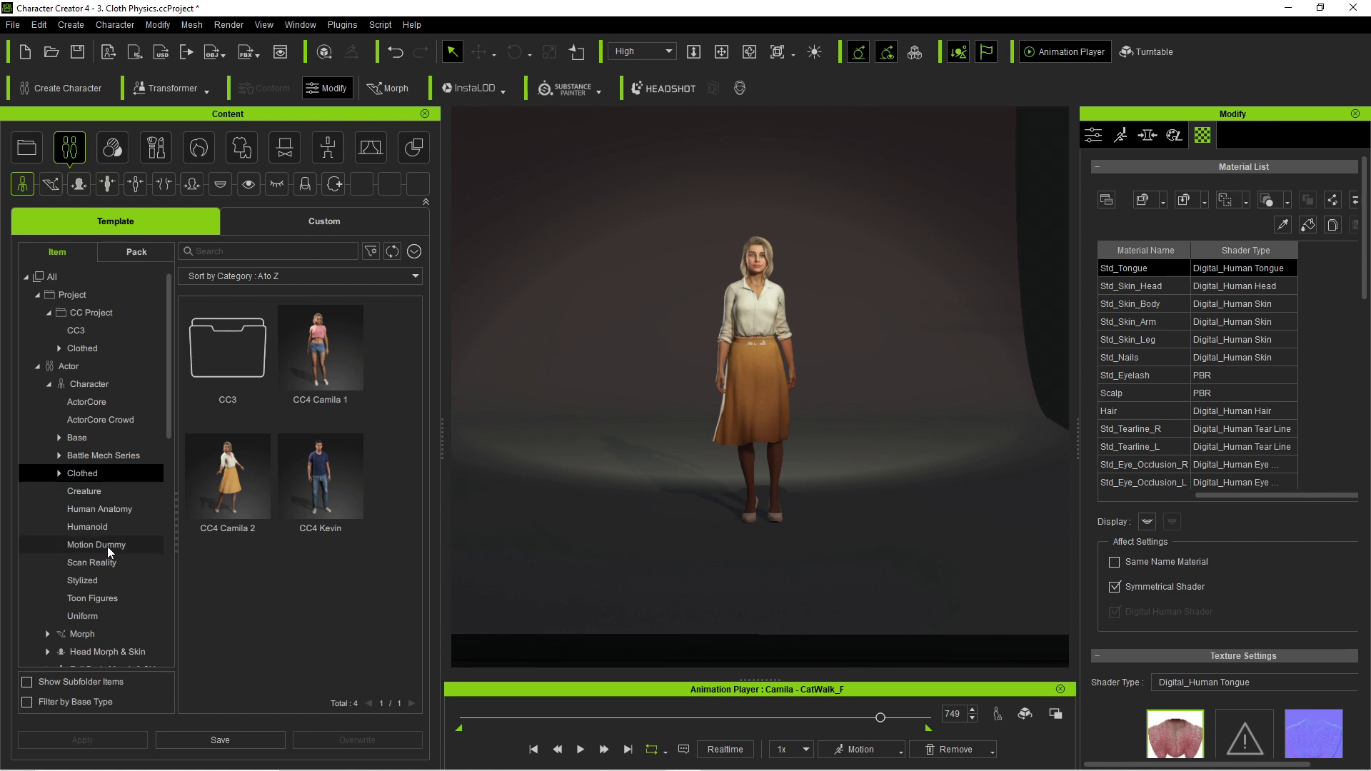
{"action": "left_click", "coordinate": [82, 580]}
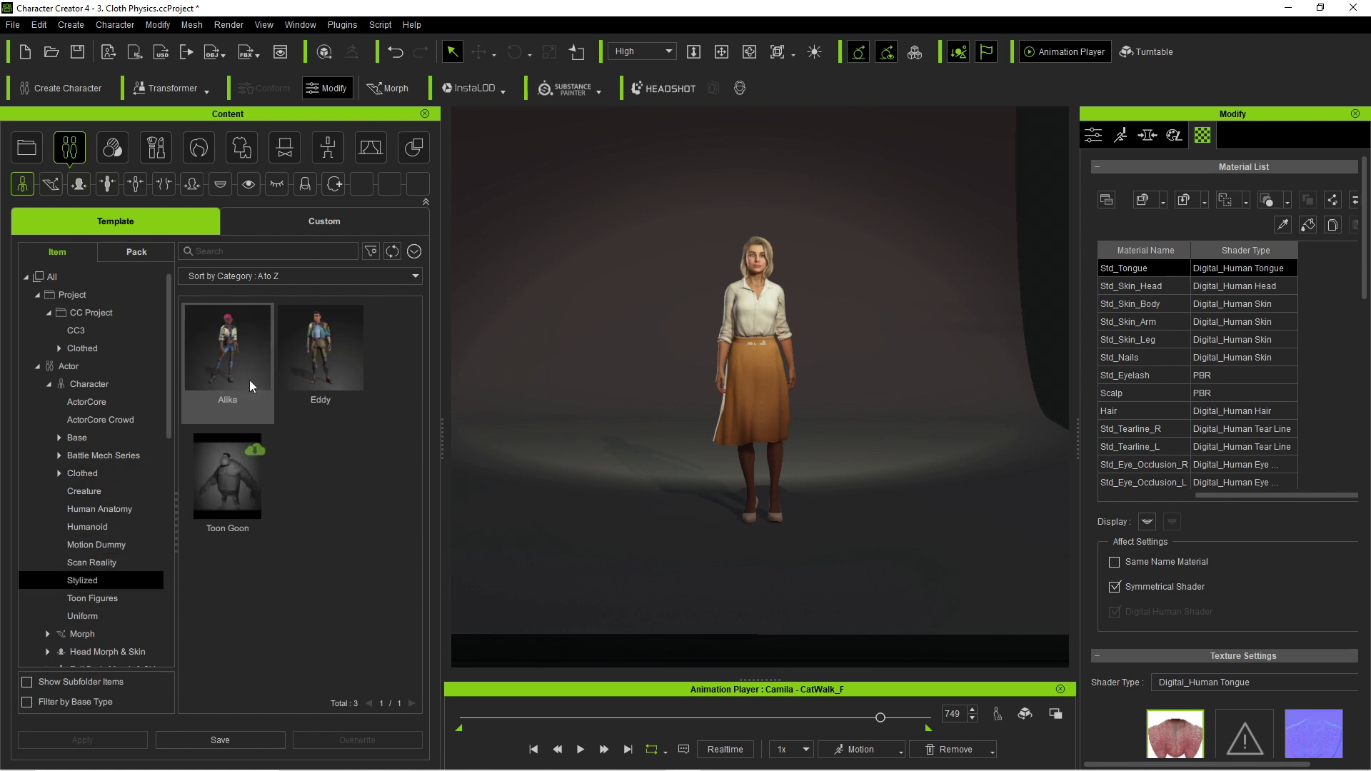
{"action": "left_click", "coordinate": [100, 565]}
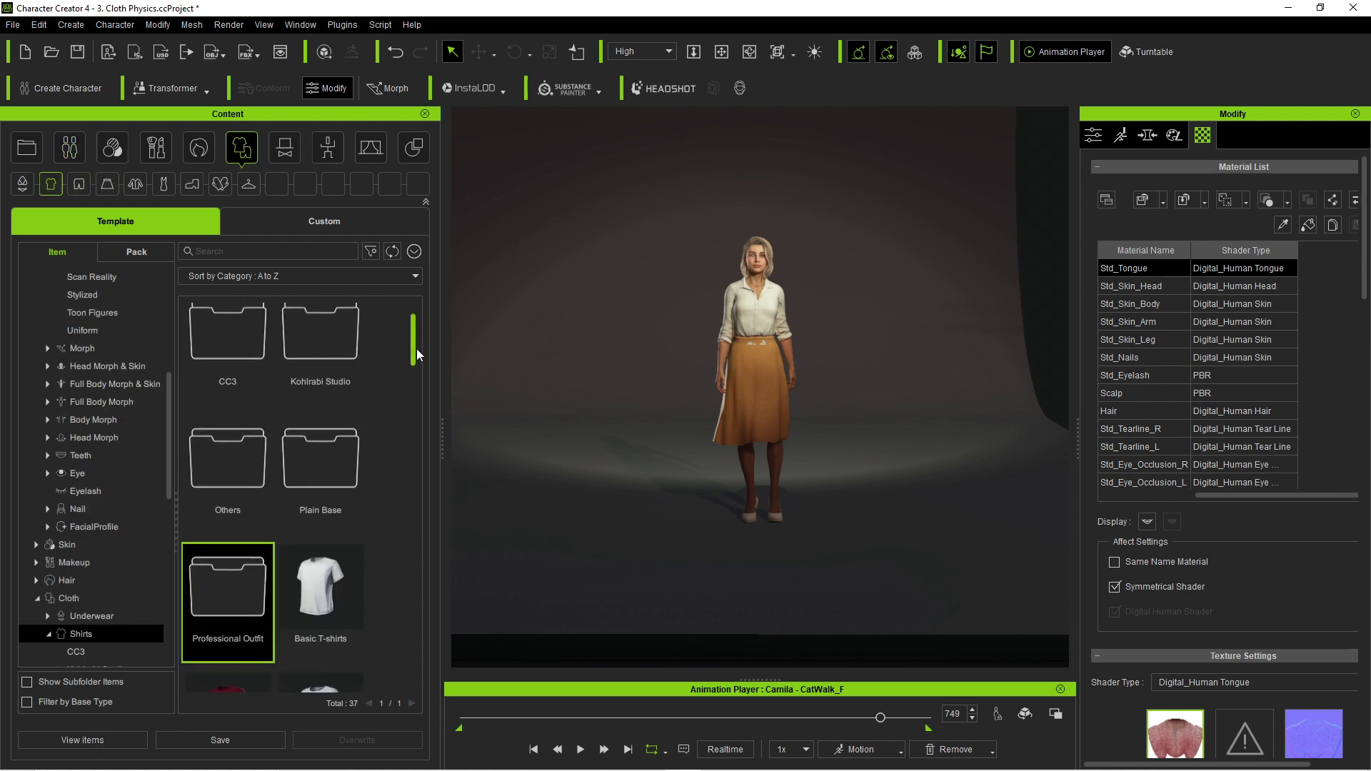
{"action": "left_click_drag", "start_coordinate": [417, 353], "coordinate": [403, 666]}
- List the Pants clothing templates in the library
{"action": "scroll", "coordinate": [140, 643], "scroll_direction": "down", "scroll_amount": 4}
{"action": "left_click", "coordinate": [80, 554]}
{"action": "scroll", "coordinate": [414, 557], "scroll_direction": "down", "scroll_amount": 8}
{"action": "scroll", "coordinate": [414, 557], "scroll_direction": "down", "scroll_amount": 5}
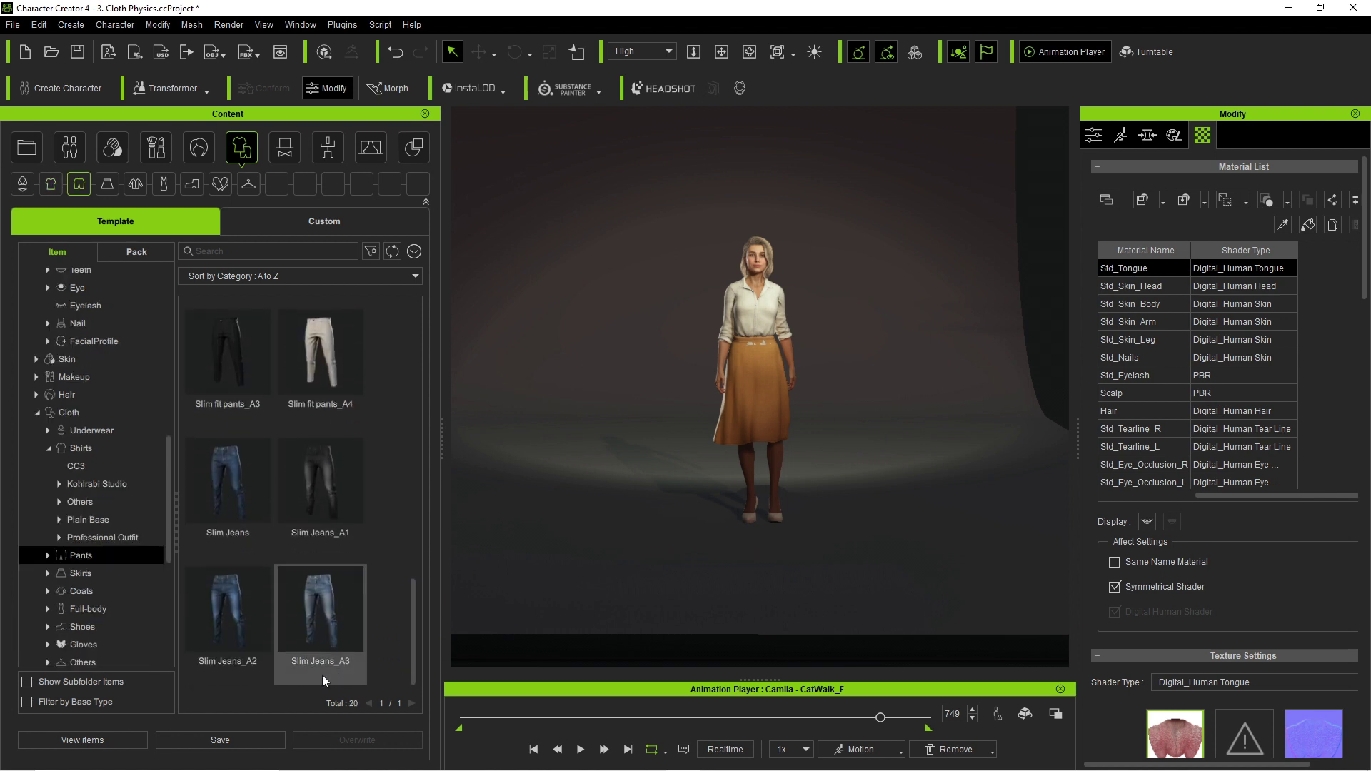
- Browse Skirts and Coats and dress Camila in Slim trench coat_A1
{"action": "left_click", "coordinate": [92, 575]}
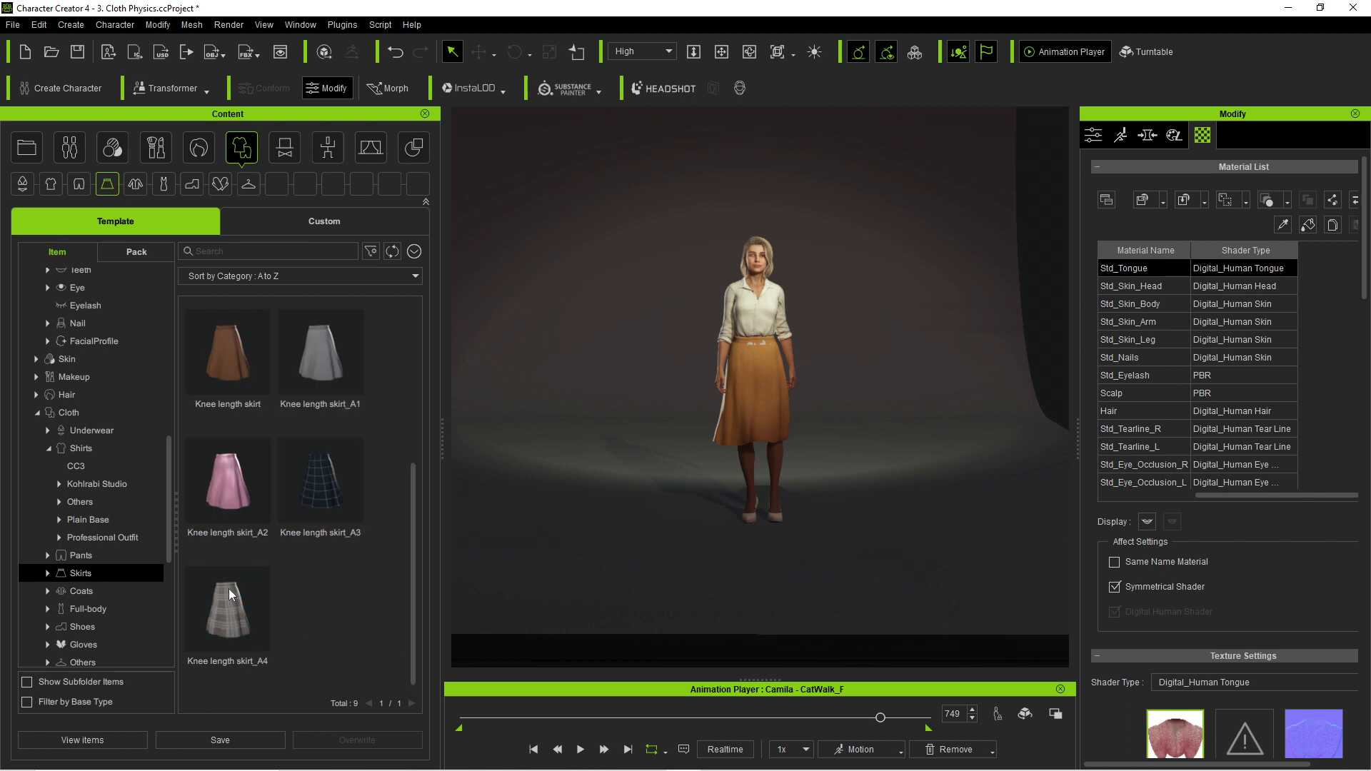
{"action": "left_click", "coordinate": [80, 591]}
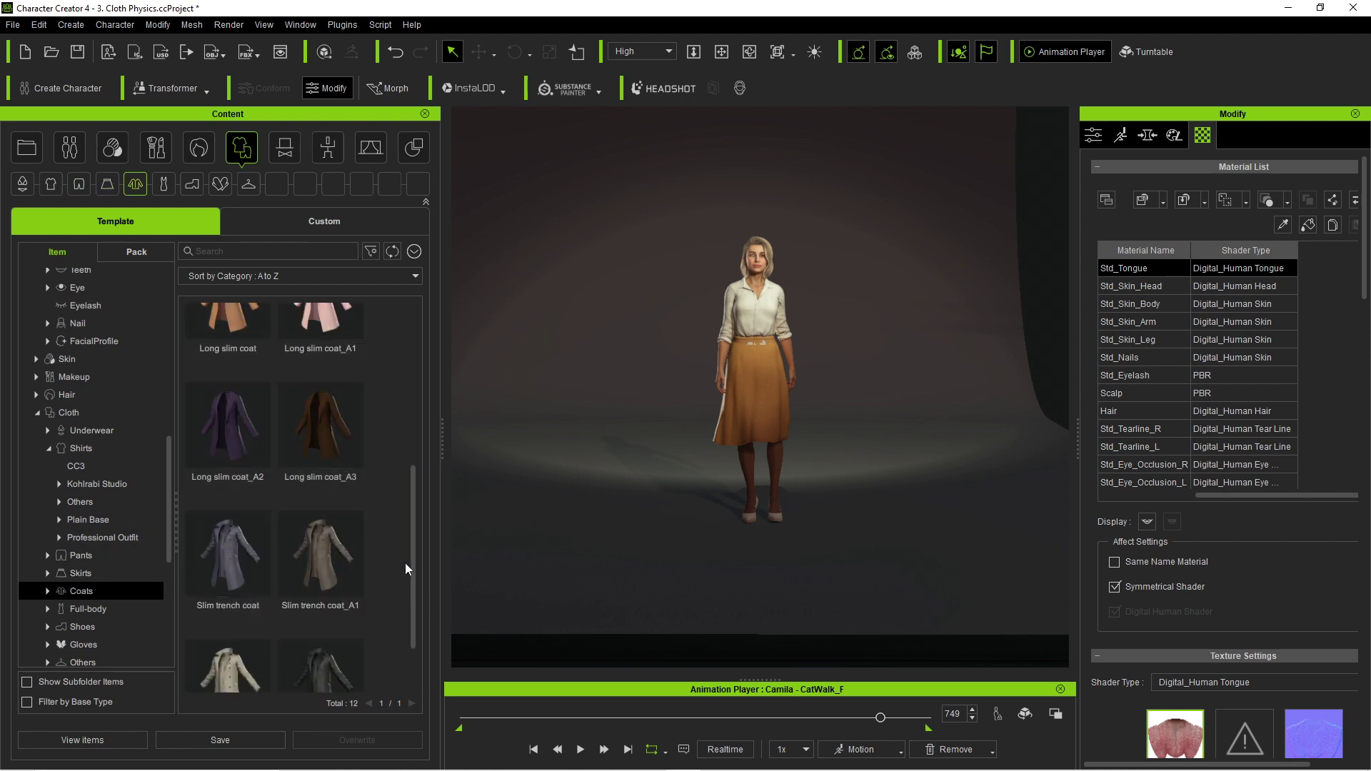
{"action": "scroll", "coordinate": [413, 547], "scroll_direction": "down", "scroll_amount": 3}
{"action": "double_click", "coordinate": [322, 513]}
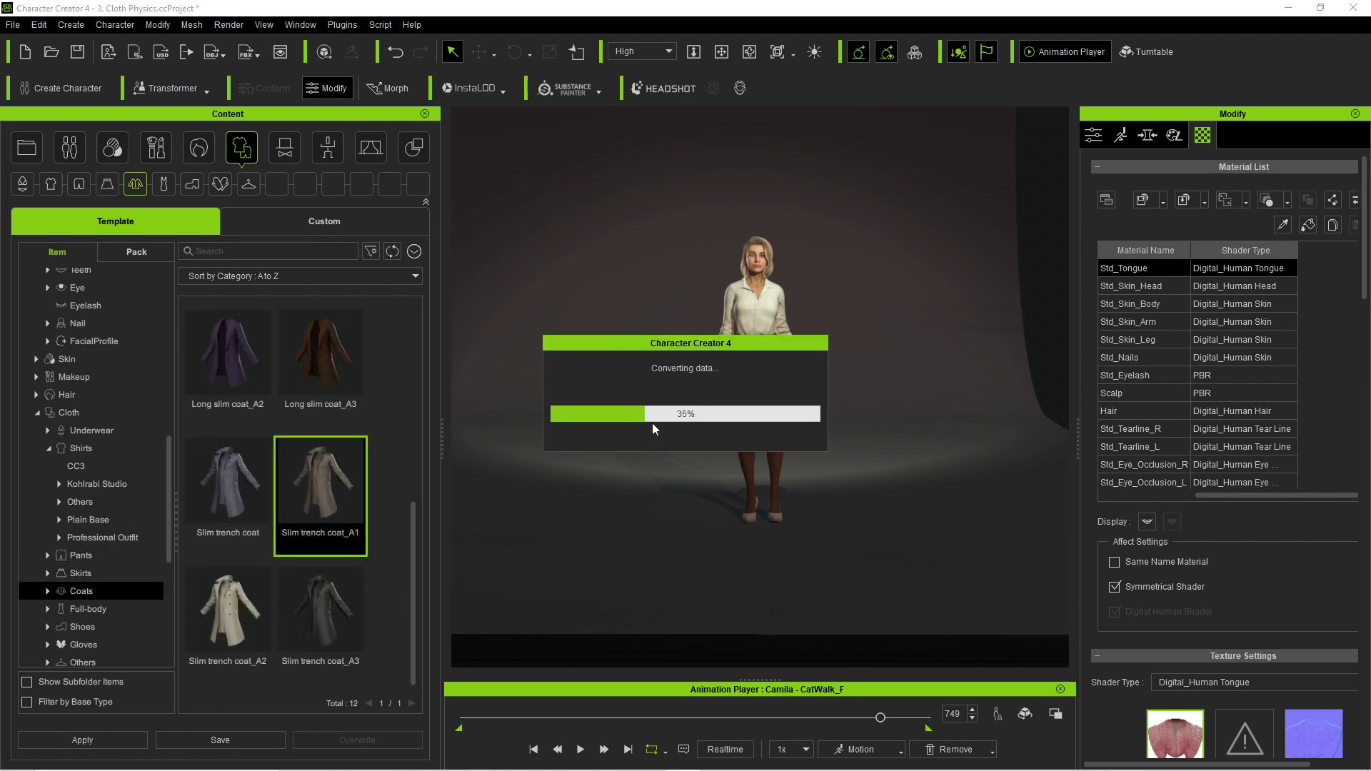
{"action": "scroll", "coordinate": [801, 457], "scroll_direction": "up", "scroll_amount": 3}
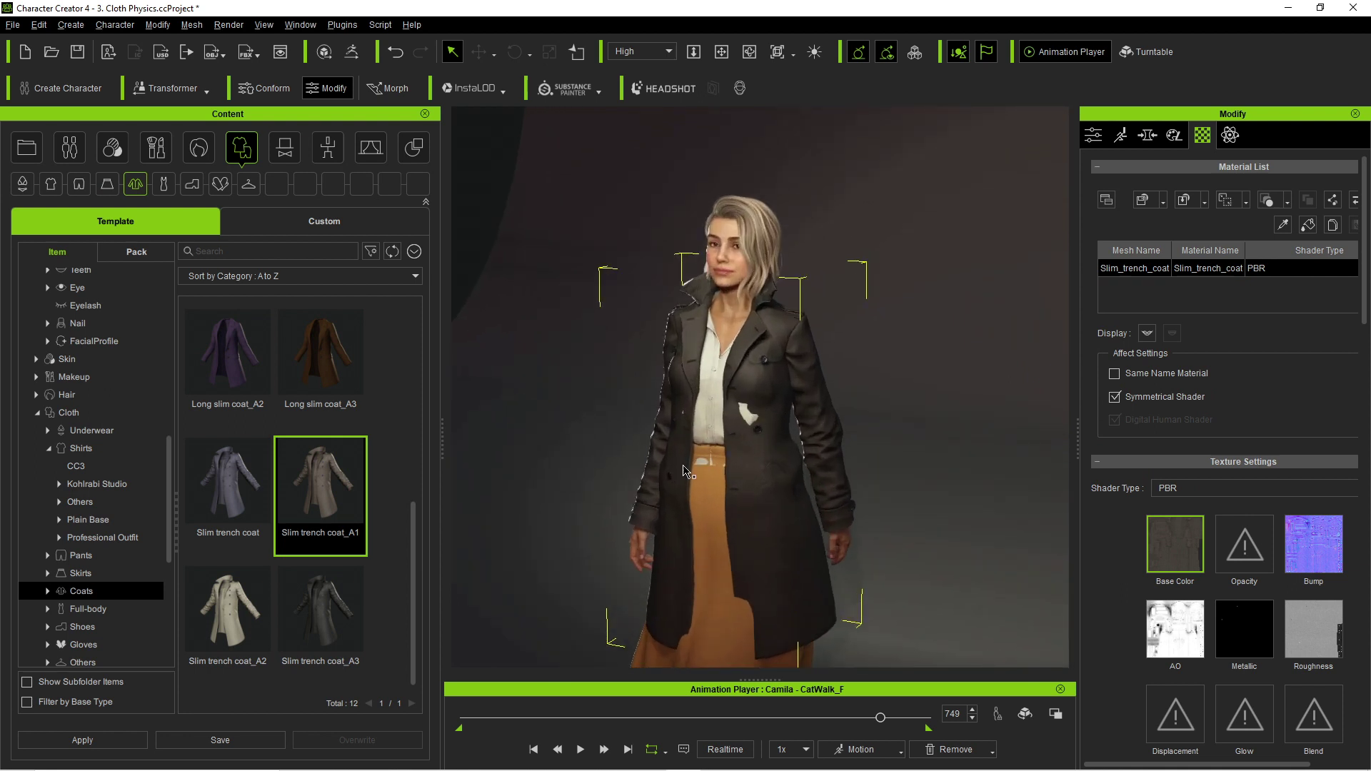
{"action": "right_click_drag", "start_coordinate": [684, 470], "coordinate": [776, 475]}
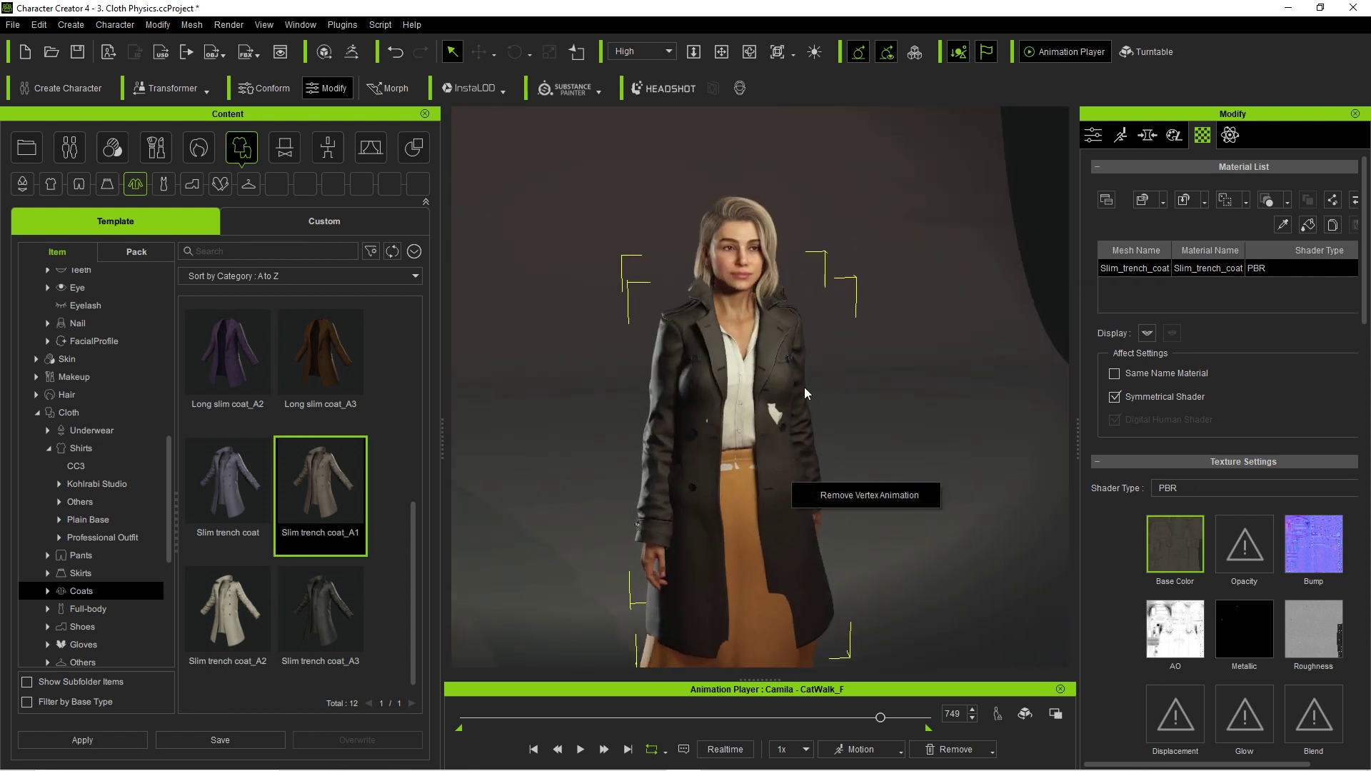
- Enter Edit Mesh on the trench coat and zoom in on its torso
{"action": "left_click", "coordinate": [1096, 137]}
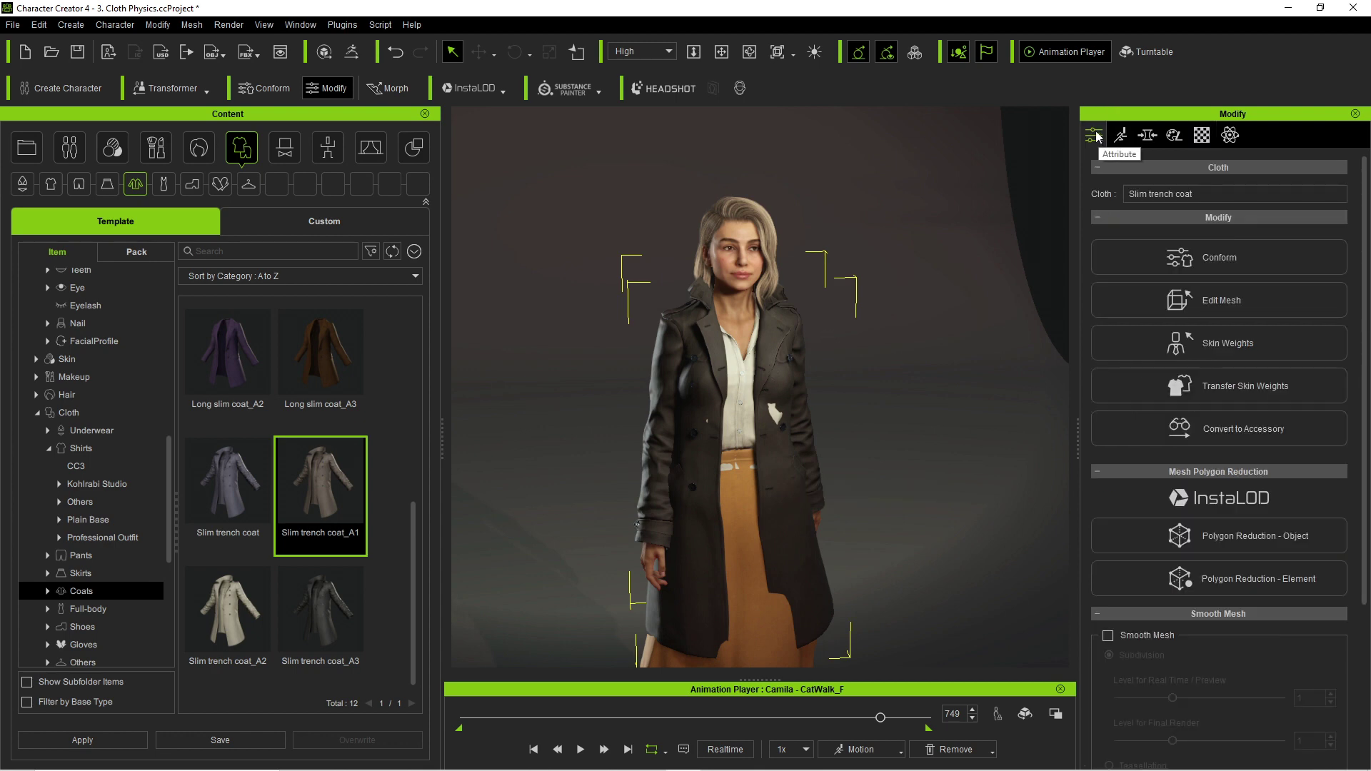
{"action": "left_click", "coordinate": [1165, 310]}
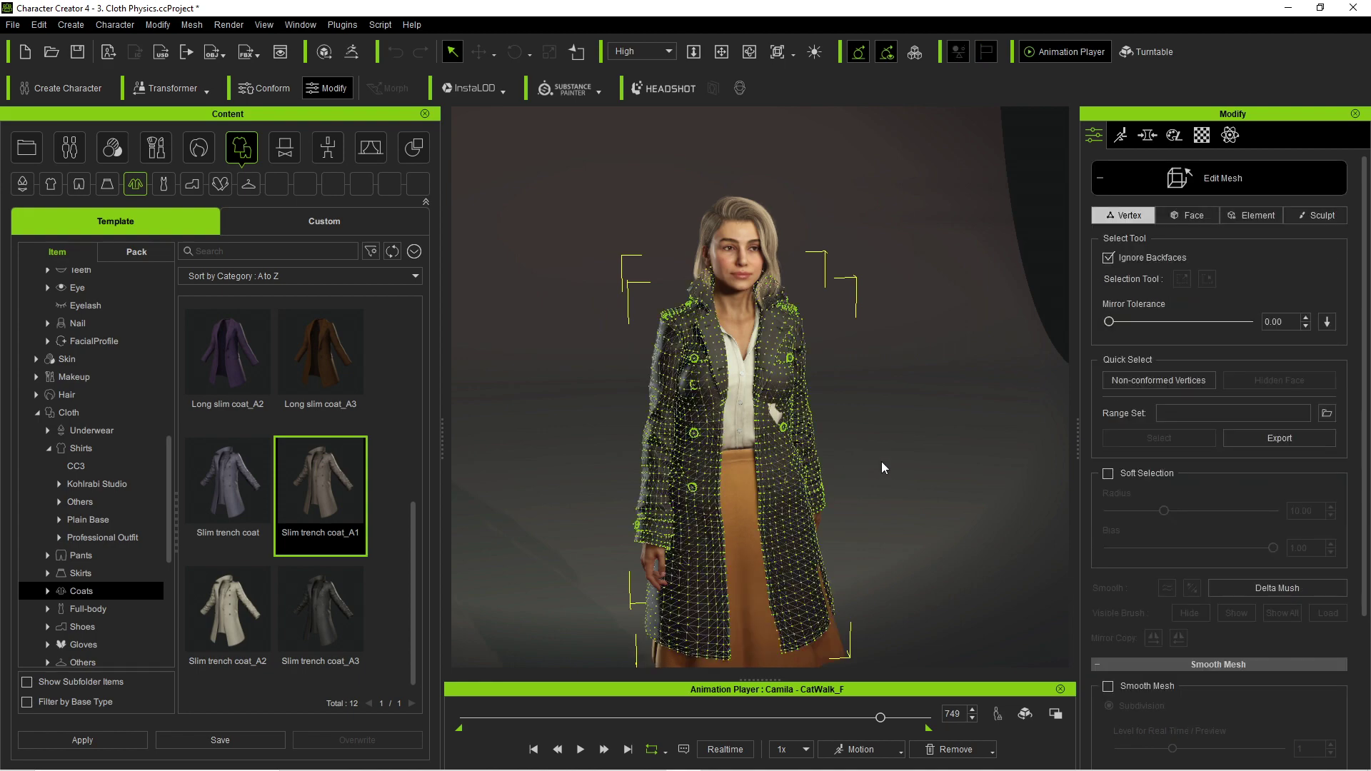
{"action": "right_click_drag", "start_coordinate": [884, 475], "coordinate": [687, 489]}
{"action": "scroll", "coordinate": [687, 489], "scroll_direction": "up", "scroll_amount": 5}
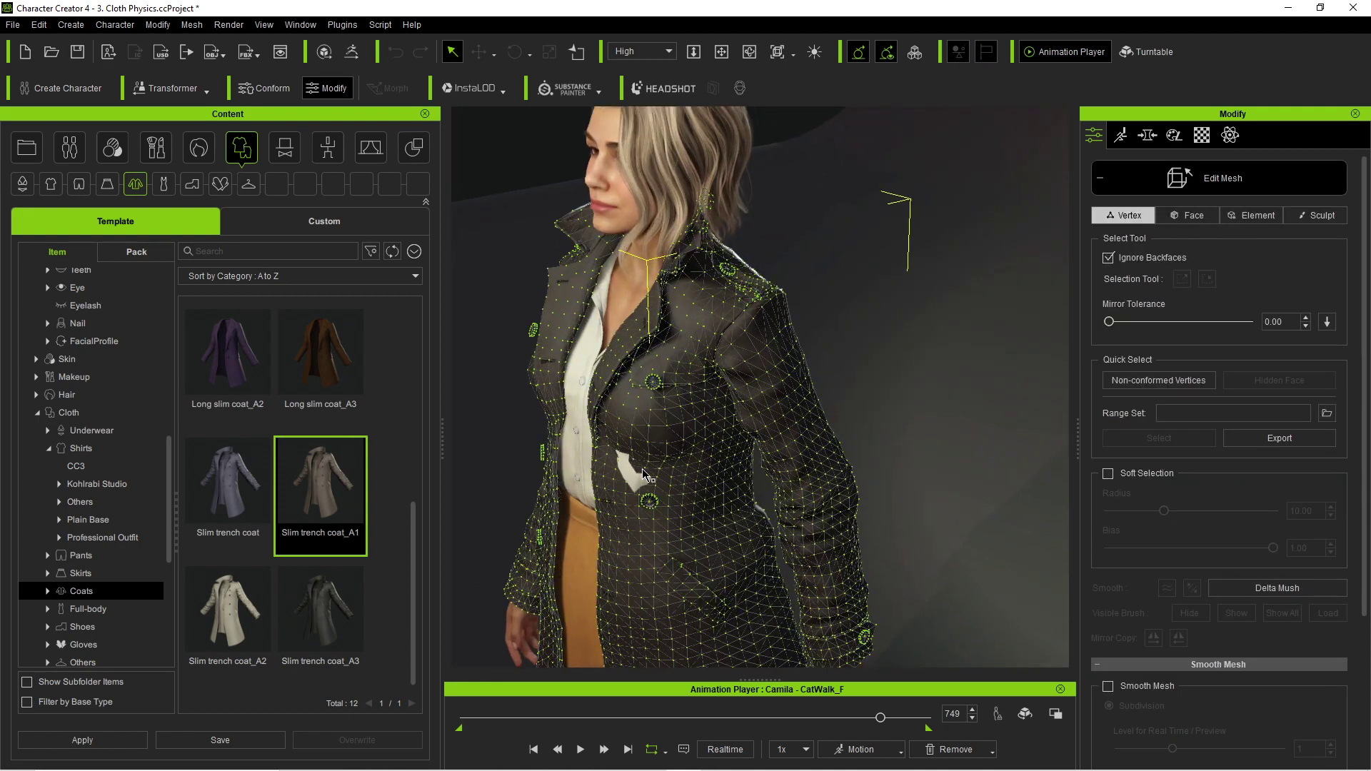
- With Soft Selection on, nudge the chest vertices slightly, then deselect and exit Edit Mesh
{"action": "left_click", "coordinate": [1108, 473]}
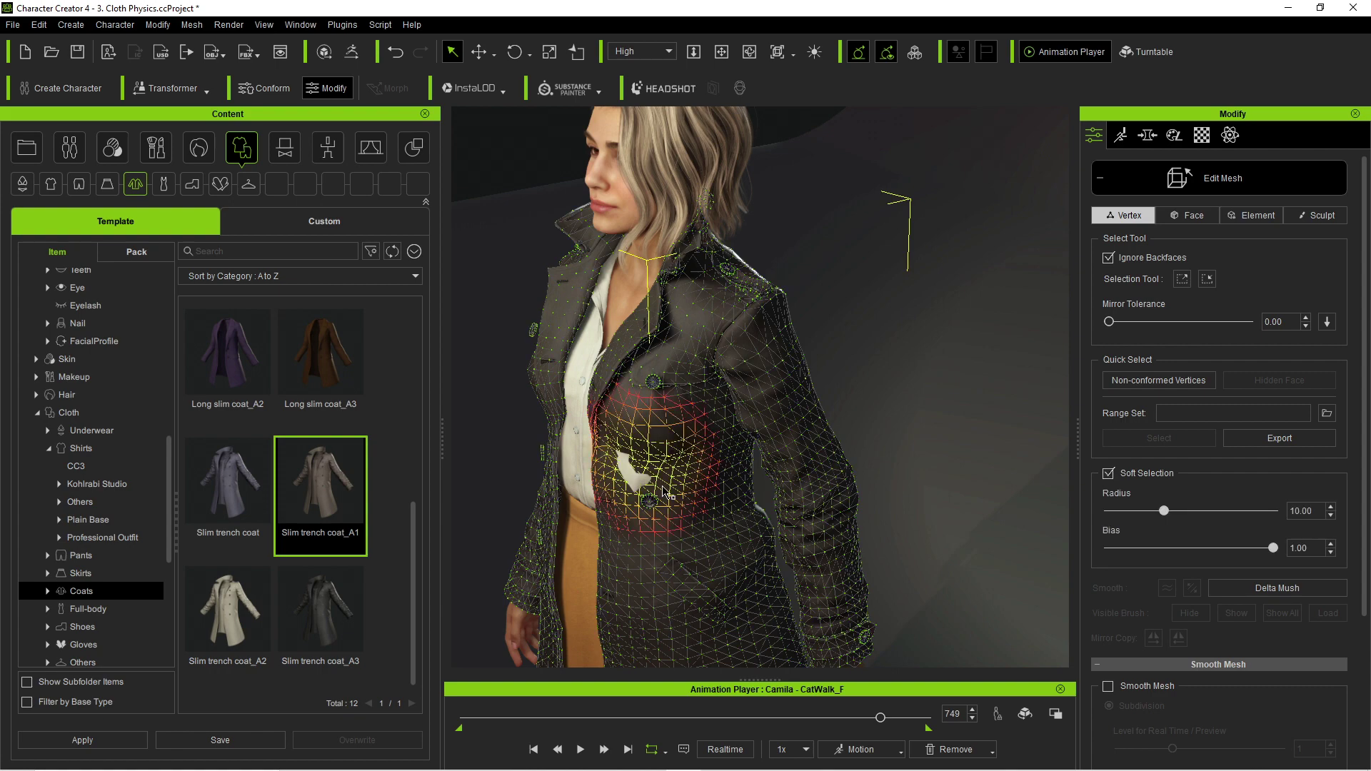
{"action": "key", "text": "w"}
{"action": "left_click_drag", "start_coordinate": [699, 459], "coordinate": [695, 462]}
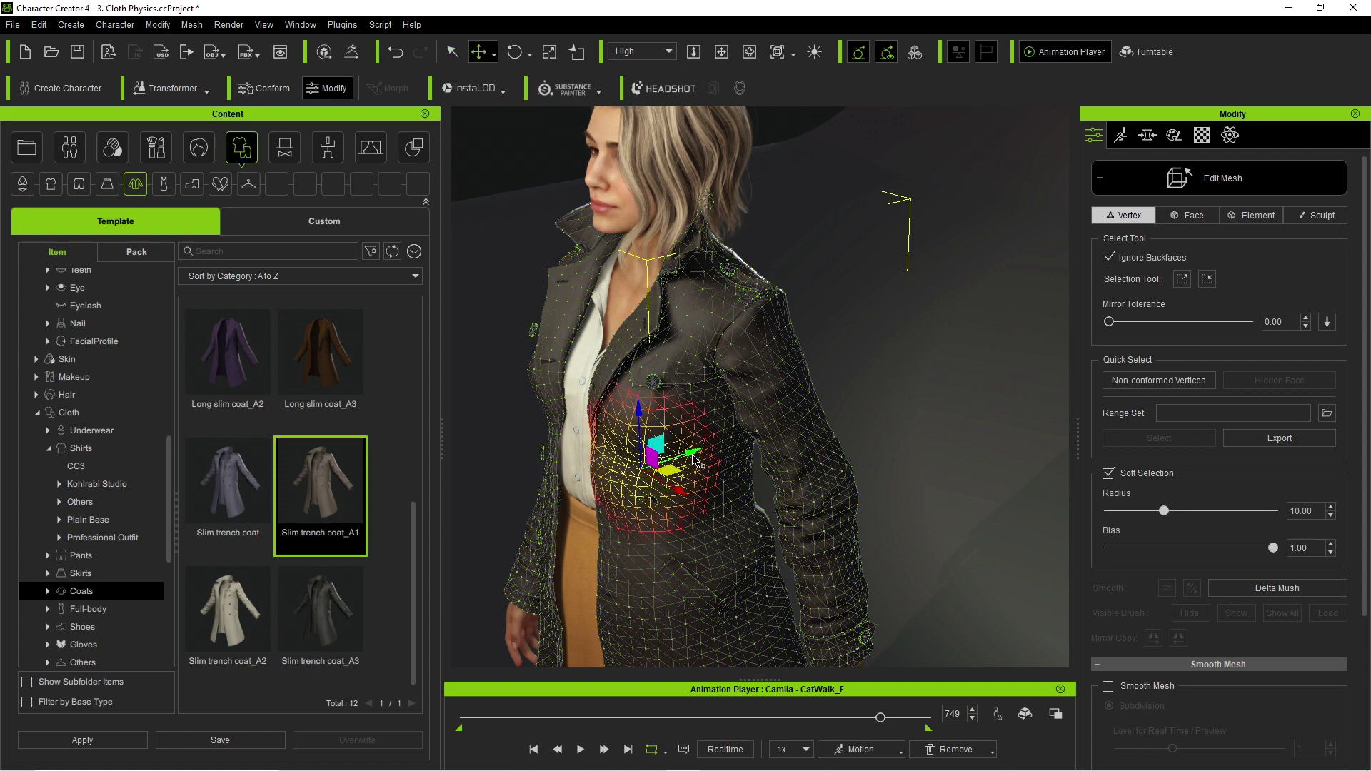
{"action": "right_click_drag", "start_coordinate": [684, 462], "coordinate": [652, 445]}
{"action": "left_click", "coordinate": [642, 437]}
{"action": "left_click", "coordinate": [618, 414]}
{"action": "left_click", "coordinate": [905, 525]}
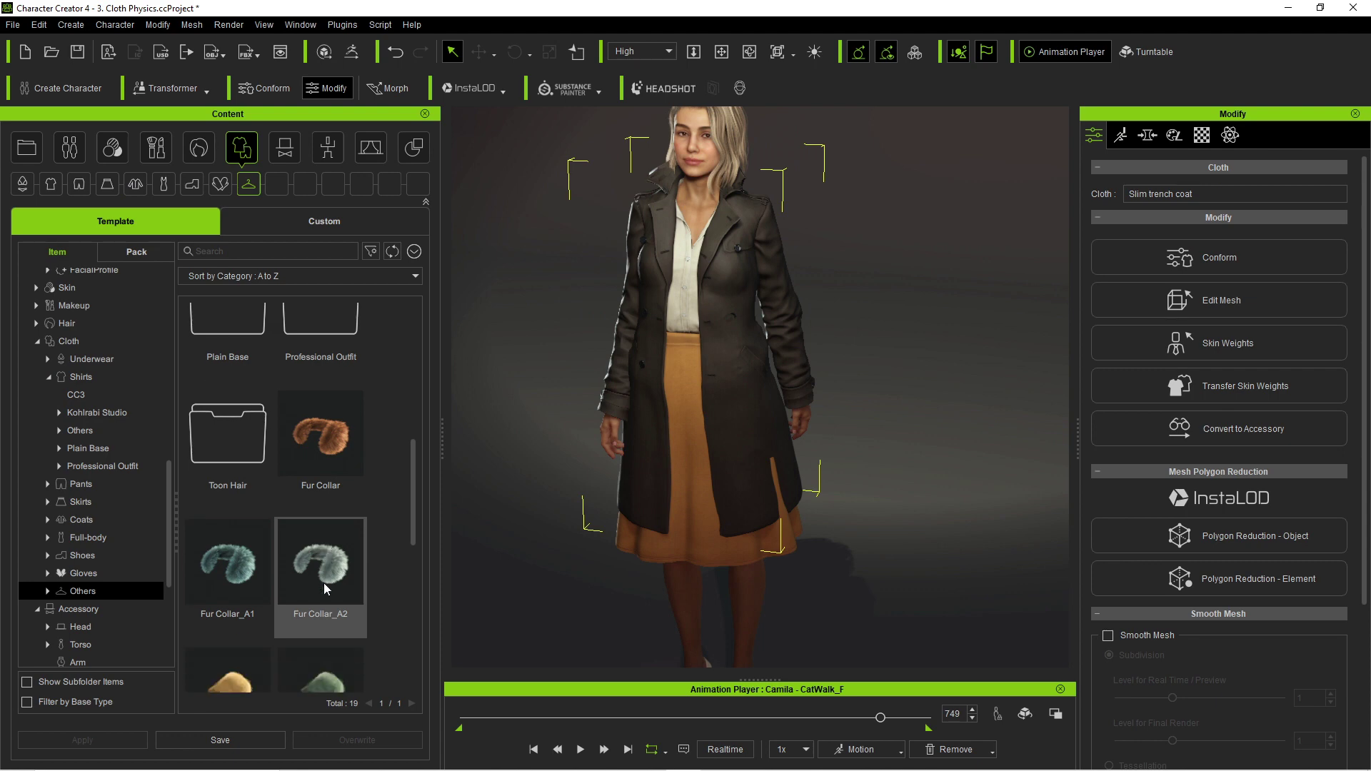
- Scroll past Cloth Others and Shoes to the Free Resource folder
{"action": "scroll", "coordinate": [323, 583], "scroll_direction": "down", "scroll_amount": 5}
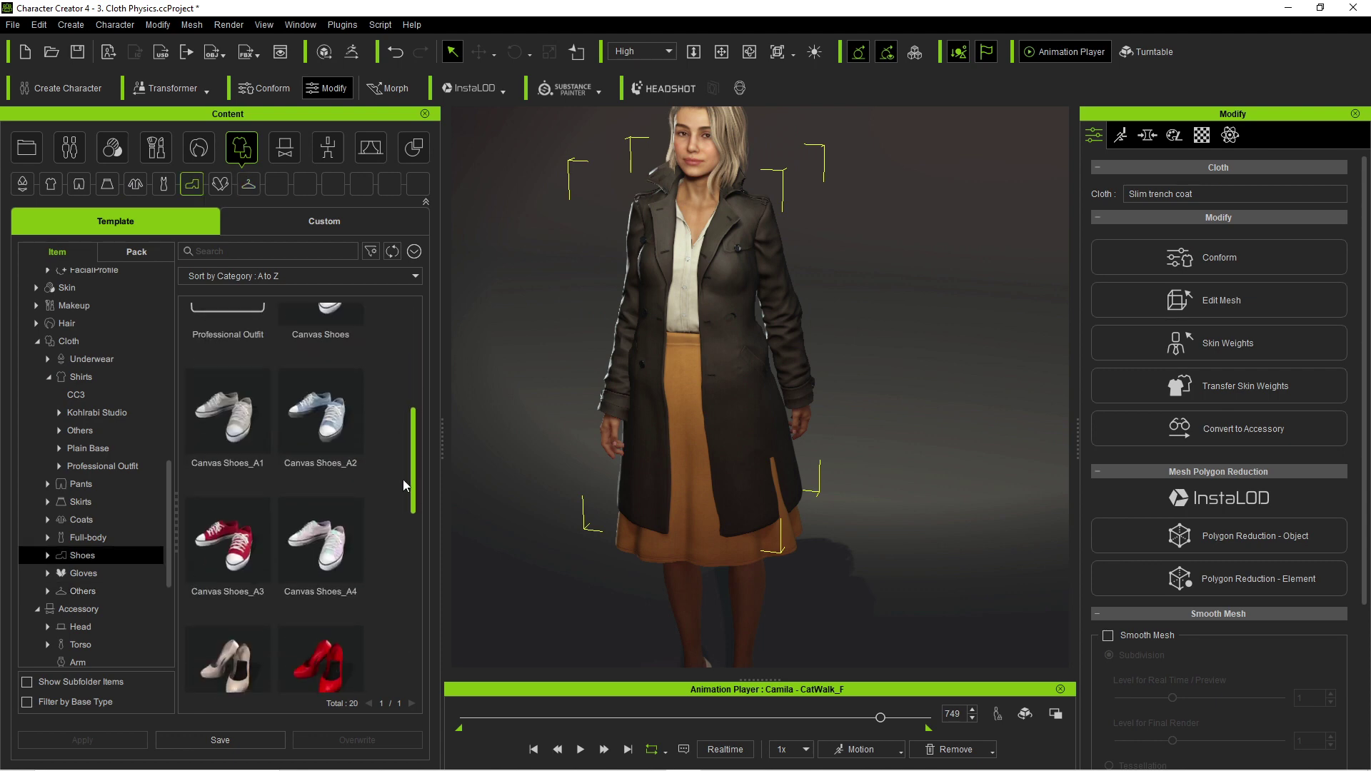
{"action": "scroll", "coordinate": [403, 499], "scroll_direction": "down", "scroll_amount": 3}
{"action": "scroll", "coordinate": [404, 514], "scroll_direction": "down", "scroll_amount": 6}
{"action": "scroll", "coordinate": [140, 614], "scroll_direction": "down", "scroll_amount": 4}
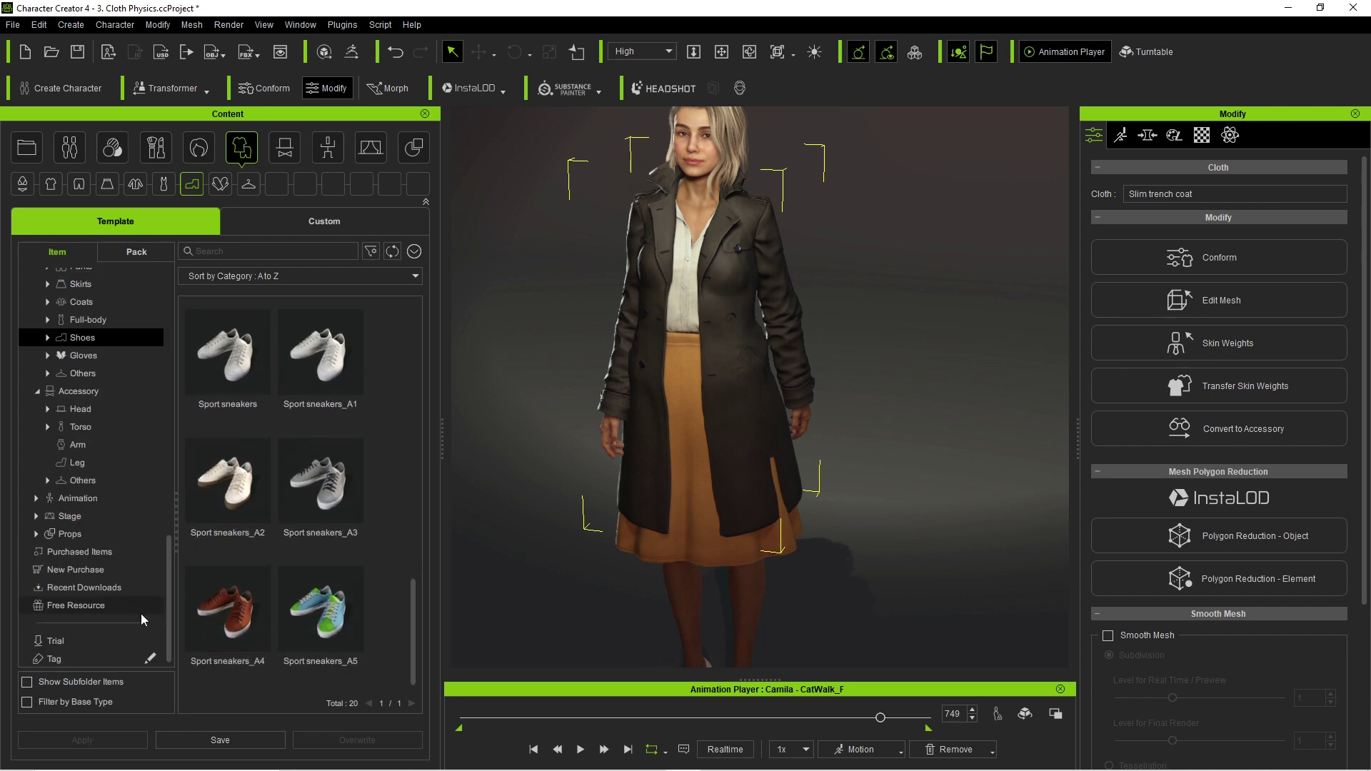
{"action": "left_click", "coordinate": [100, 606]}
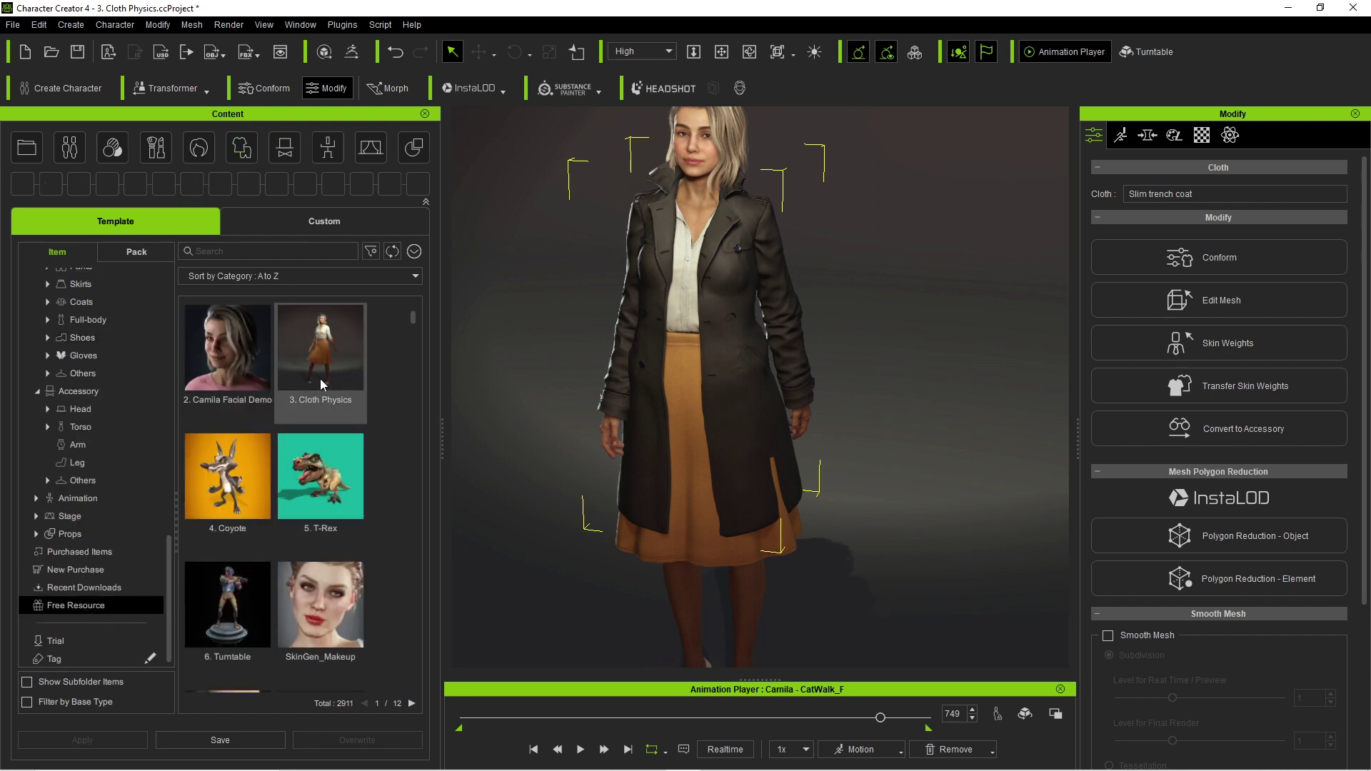
- Browse free resources, select CC3+_Katherine, right-click CC3+_Caleb, and open the 11-item set
{"action": "scroll", "coordinate": [419, 346], "scroll_direction": "down", "scroll_amount": 3}
{"action": "scroll", "coordinate": [420, 345], "scroll_direction": "down", "scroll_amount": 6}
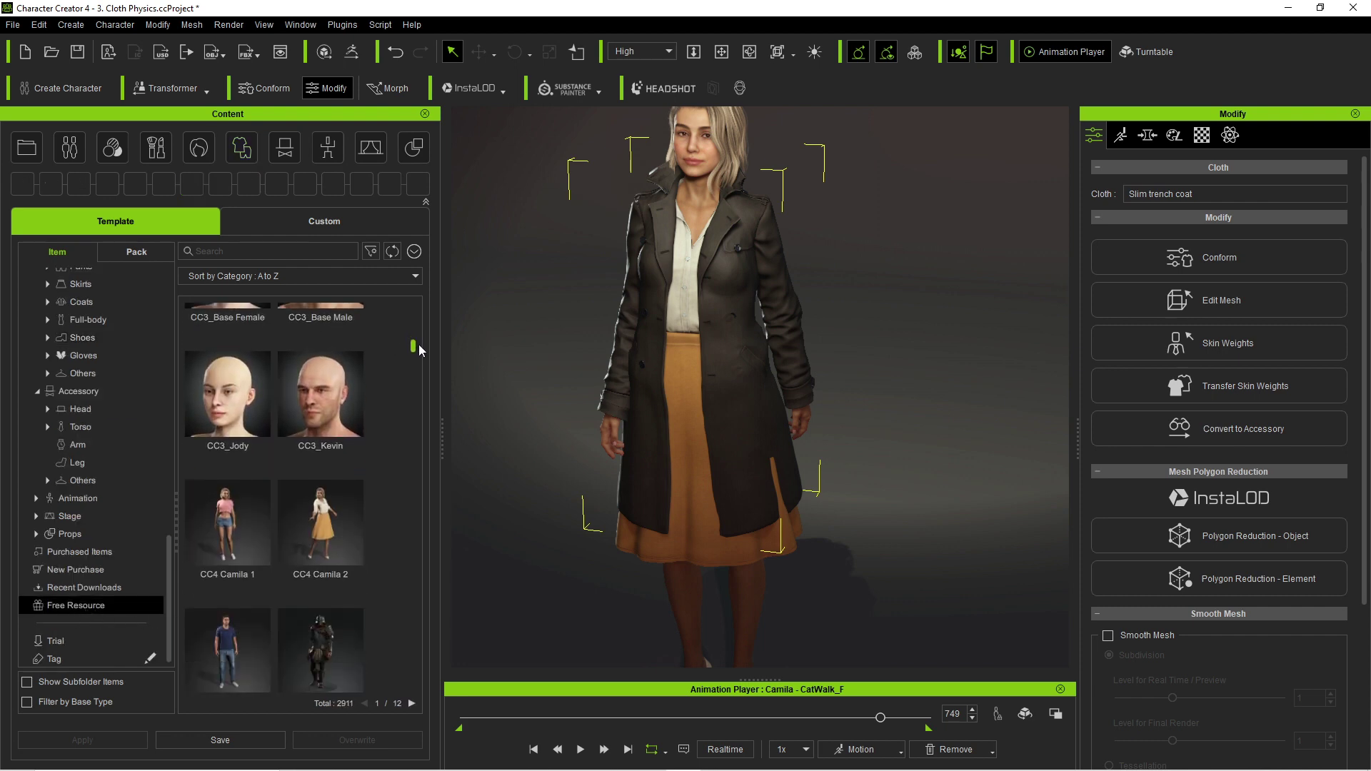
{"action": "scroll", "coordinate": [420, 367], "scroll_direction": "down", "scroll_amount": 3}
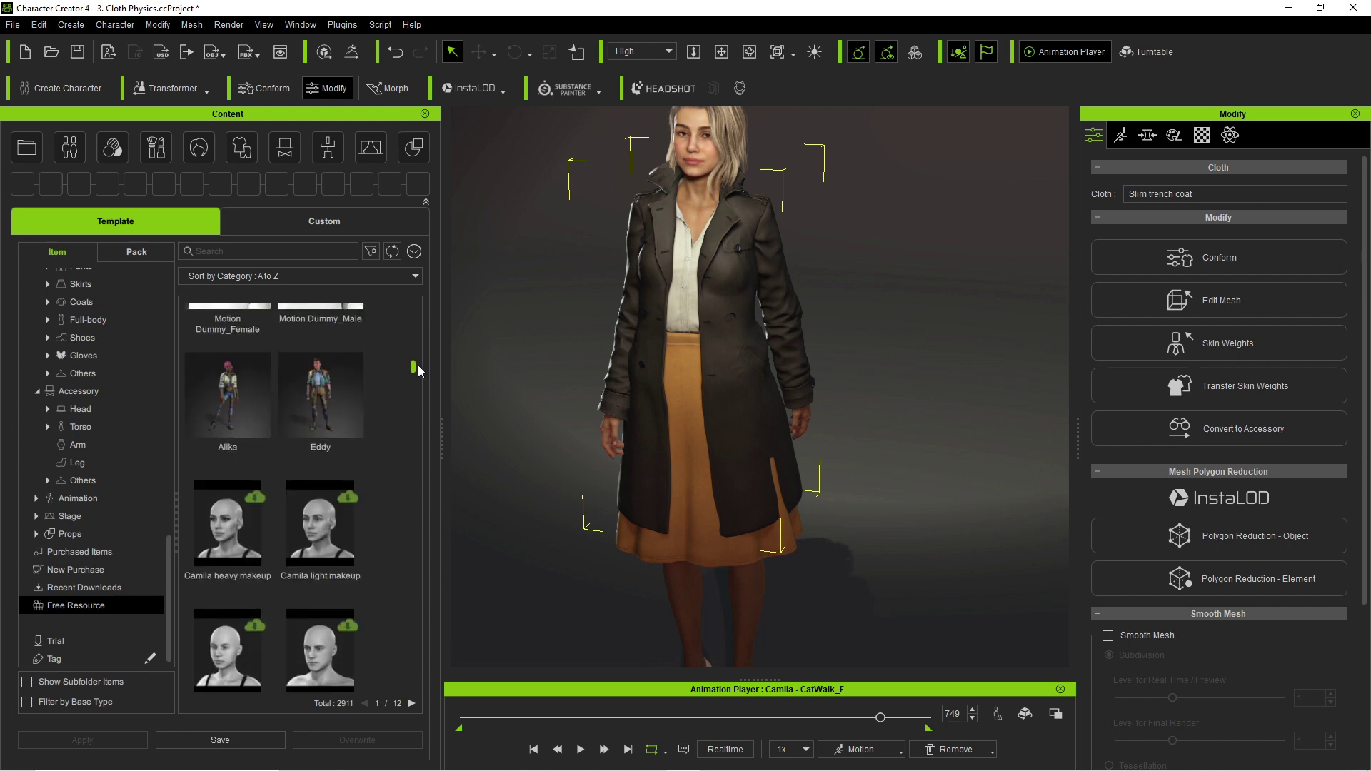
{"action": "scroll", "coordinate": [326, 559], "scroll_direction": "down", "scroll_amount": 2}
{"action": "scroll", "coordinate": [412, 379], "scroll_direction": "down", "scroll_amount": 3}
{"action": "scroll", "coordinate": [415, 384], "scroll_direction": "down", "scroll_amount": 3}
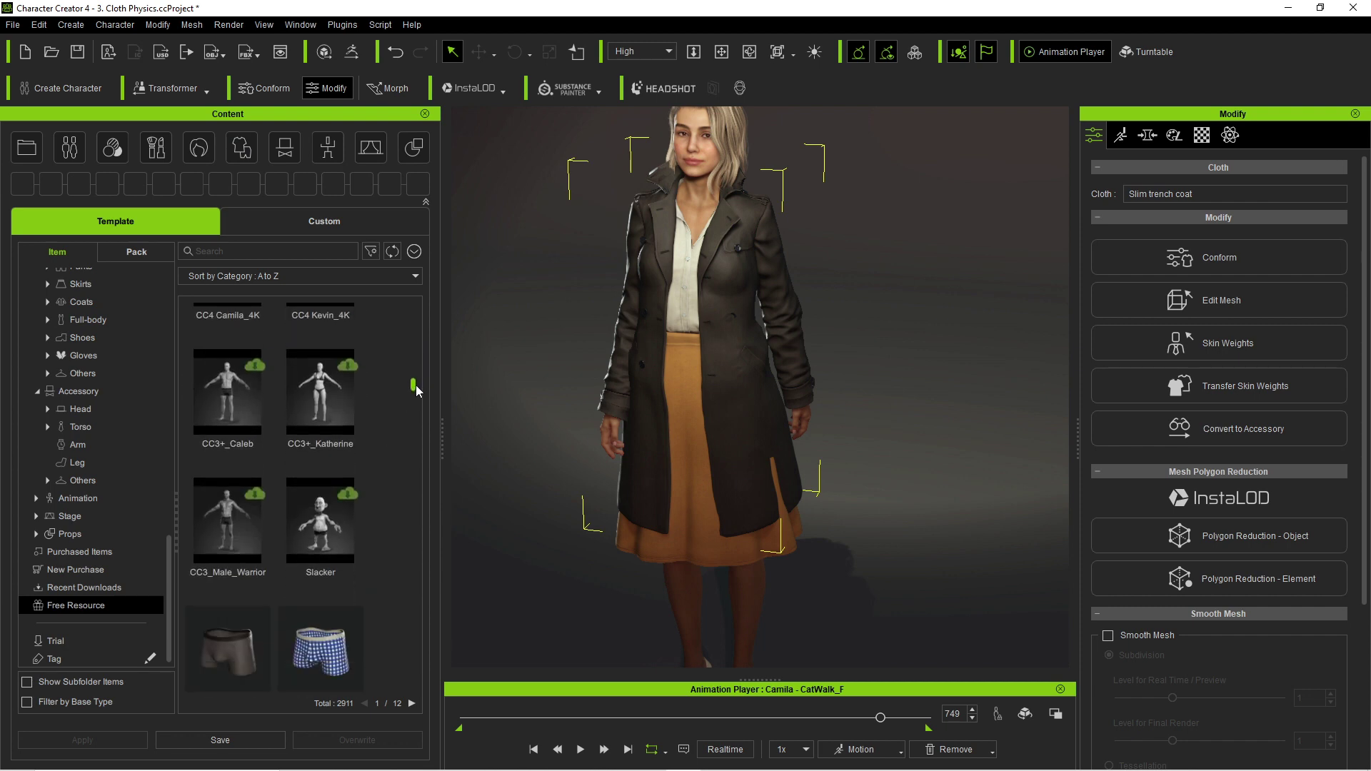
{"action": "left_click", "coordinate": [346, 367]}
{"action": "right_click", "coordinate": [233, 362]}
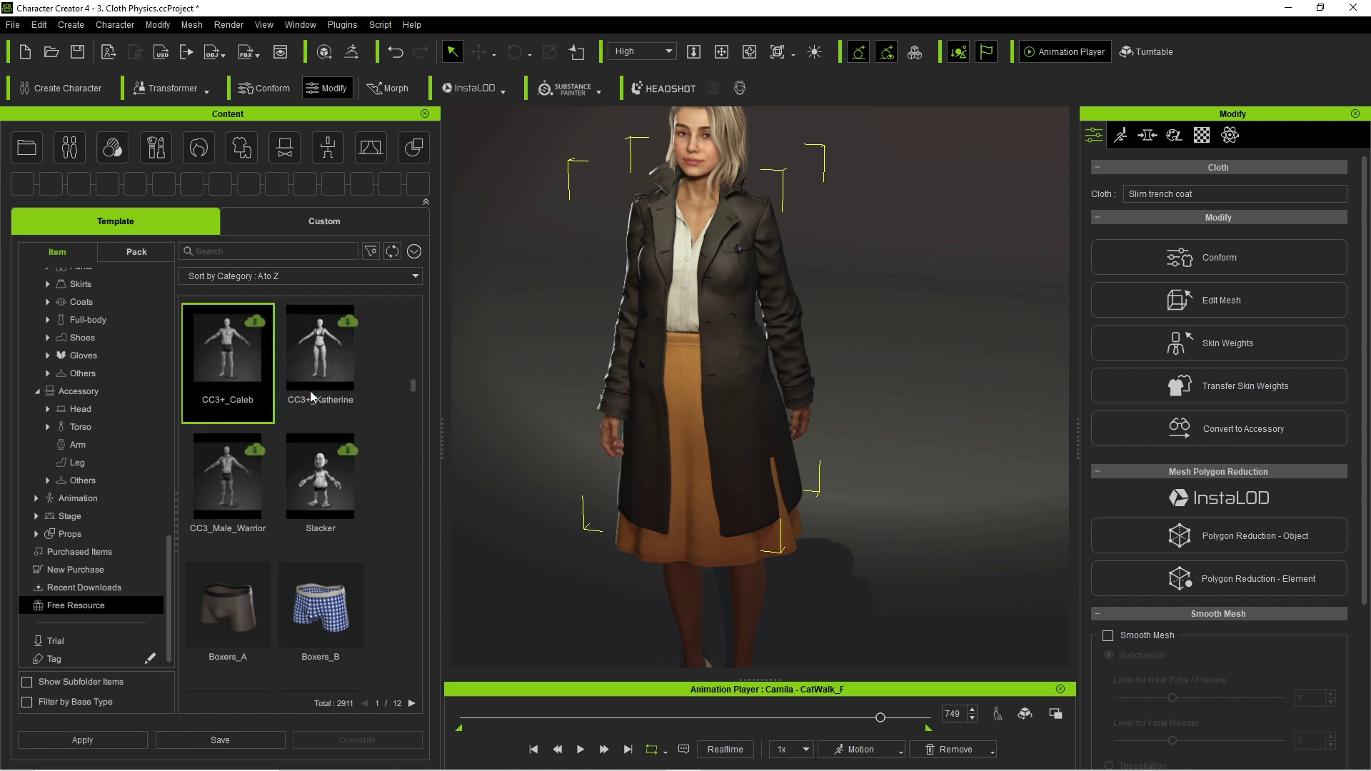
{"action": "left_click", "coordinate": [866, 258]}
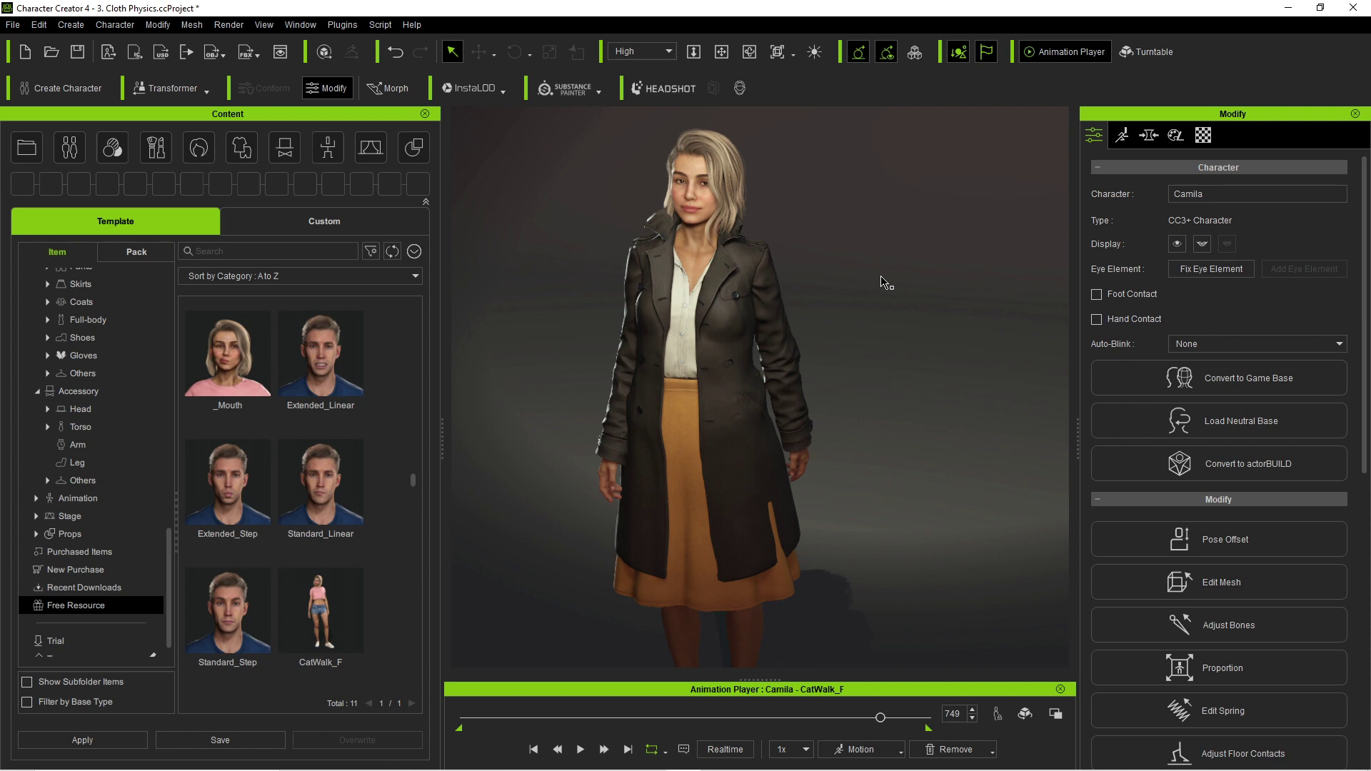
- Delete the trench coat, then play the walk with the skirt selected, pausing at frame 525
{"action": "left_click", "coordinate": [758, 449]}
{"action": "key", "text": "Delete"}
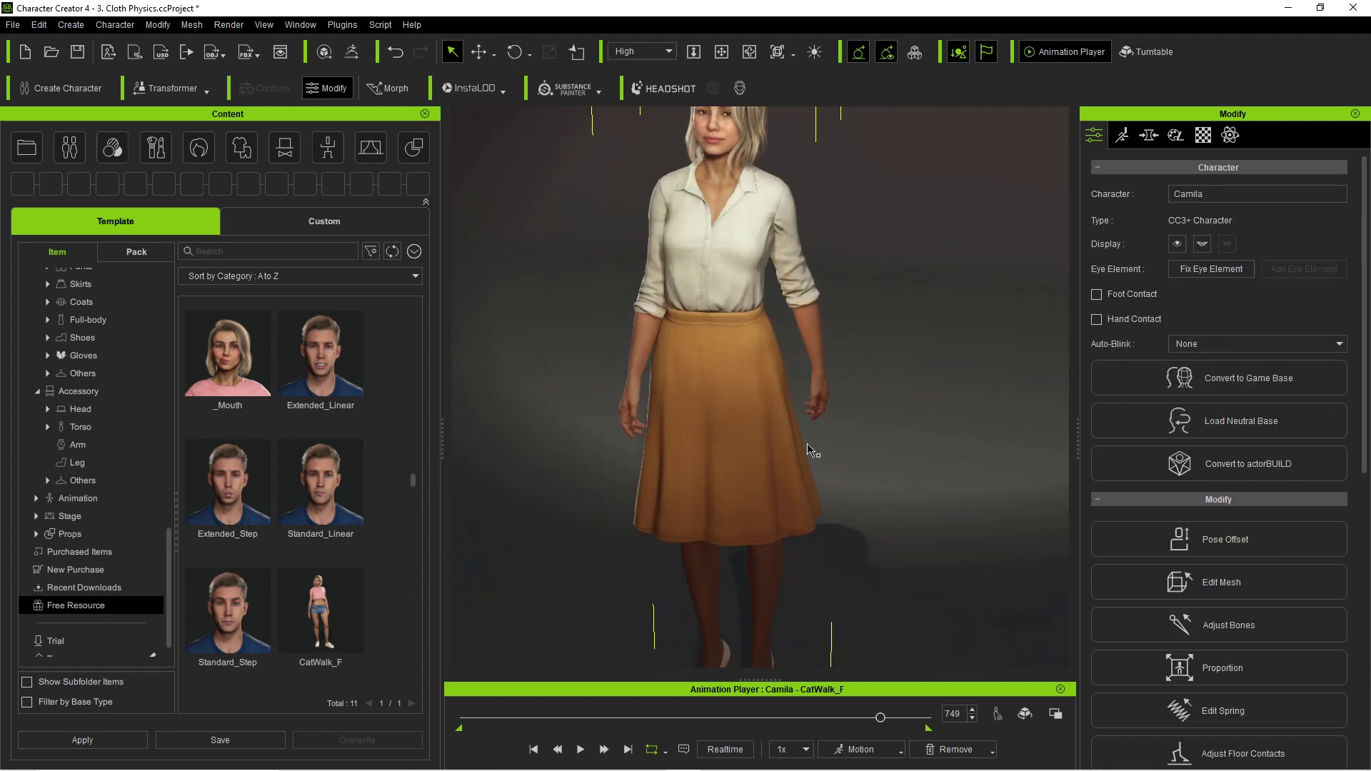
{"action": "left_click", "coordinate": [761, 448]}
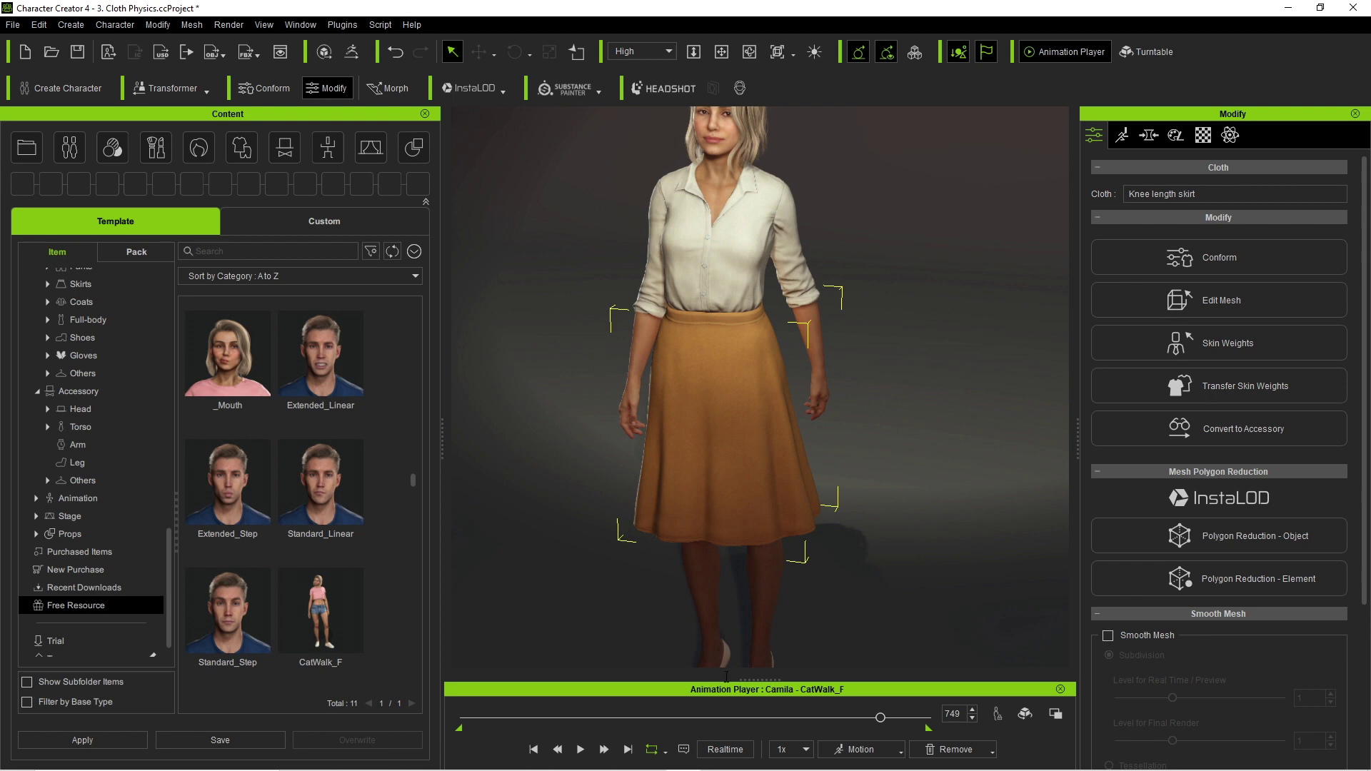
{"action": "left_click", "coordinate": [580, 749]}
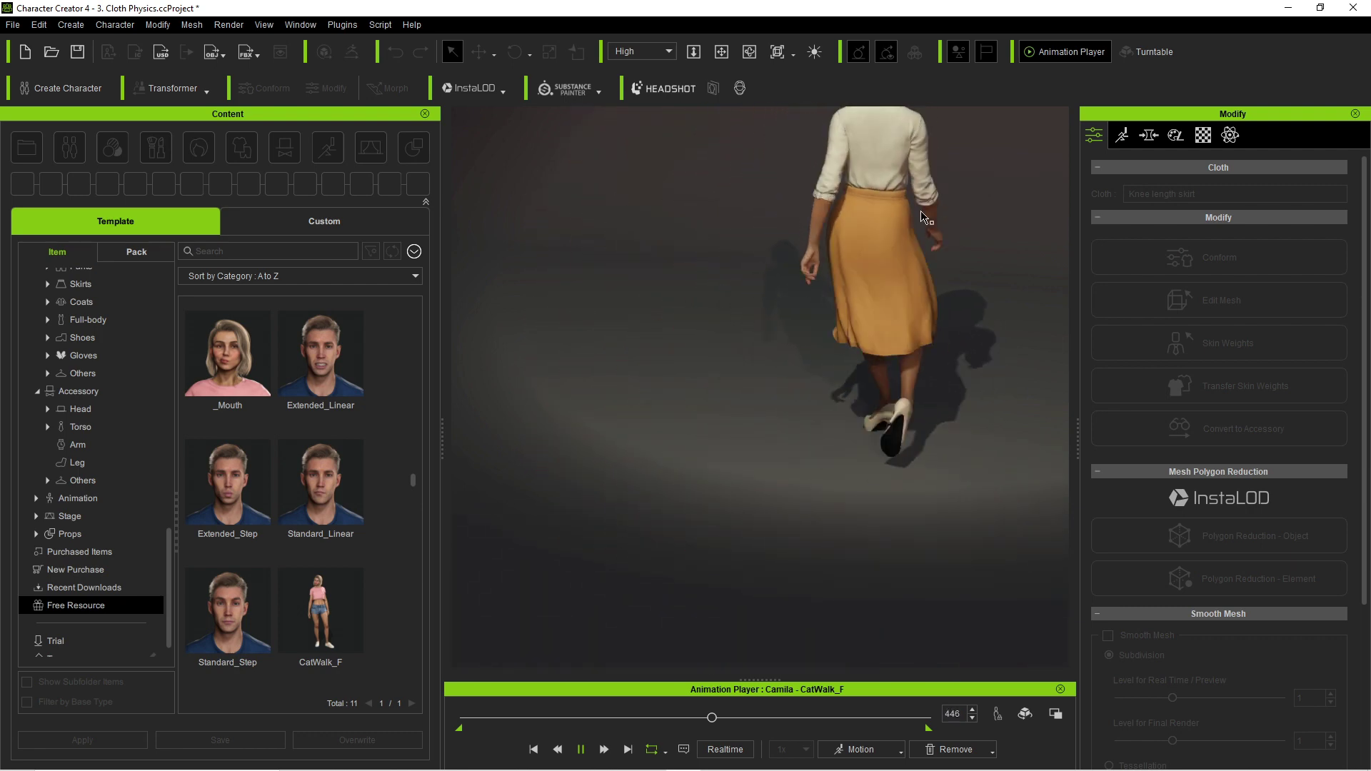
{"action": "left_click", "coordinate": [581, 750]}
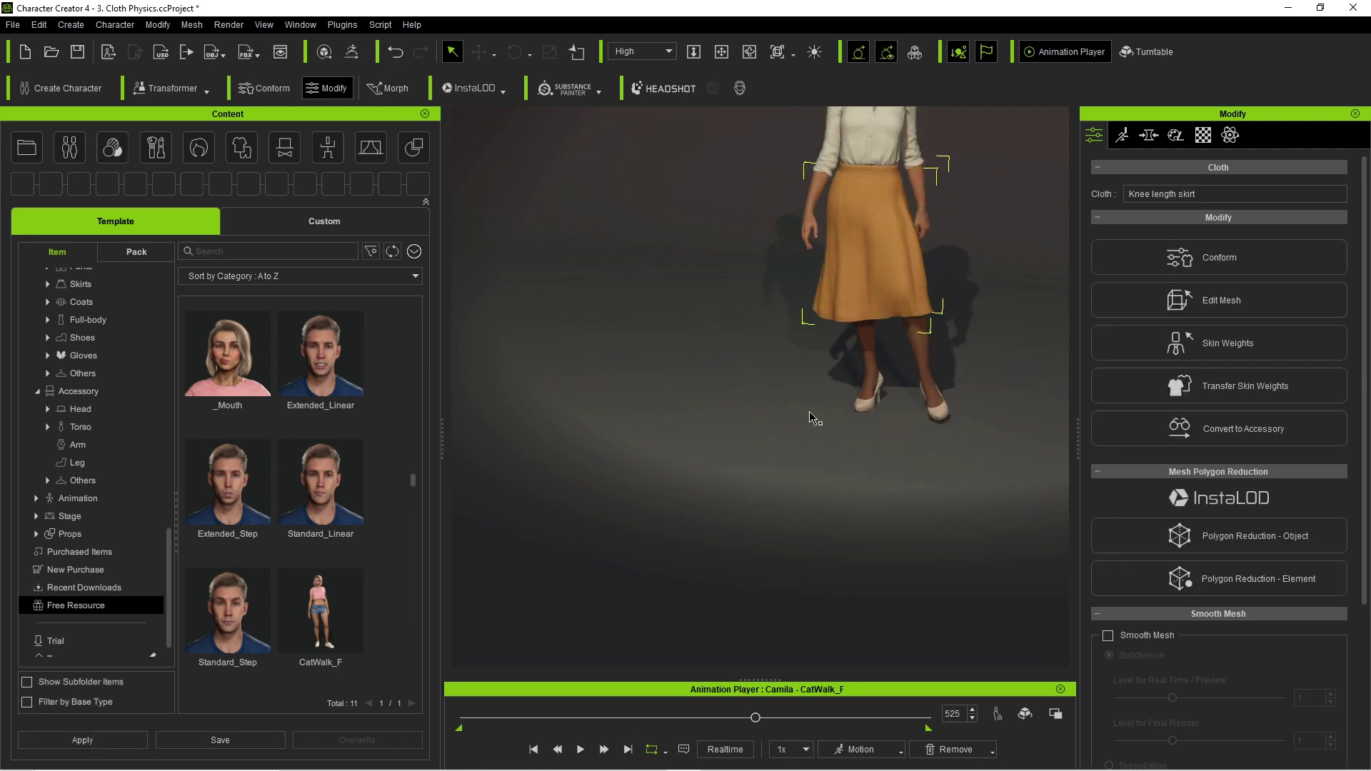
{"action": "key", "text": "f"}
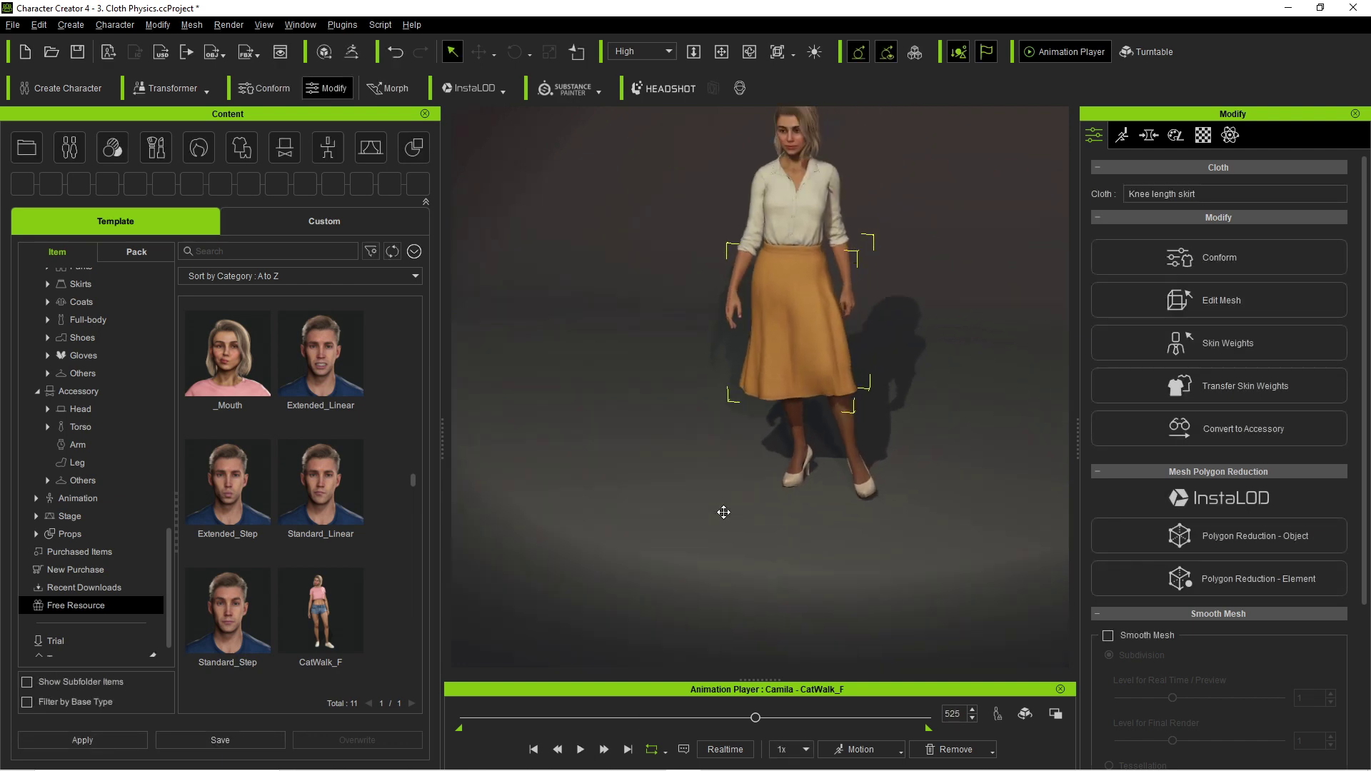
- Disable the skirt's Activate Physics, replay the walk to frame 337, then re-enable it
{"action": "left_click", "coordinate": [1231, 137]}
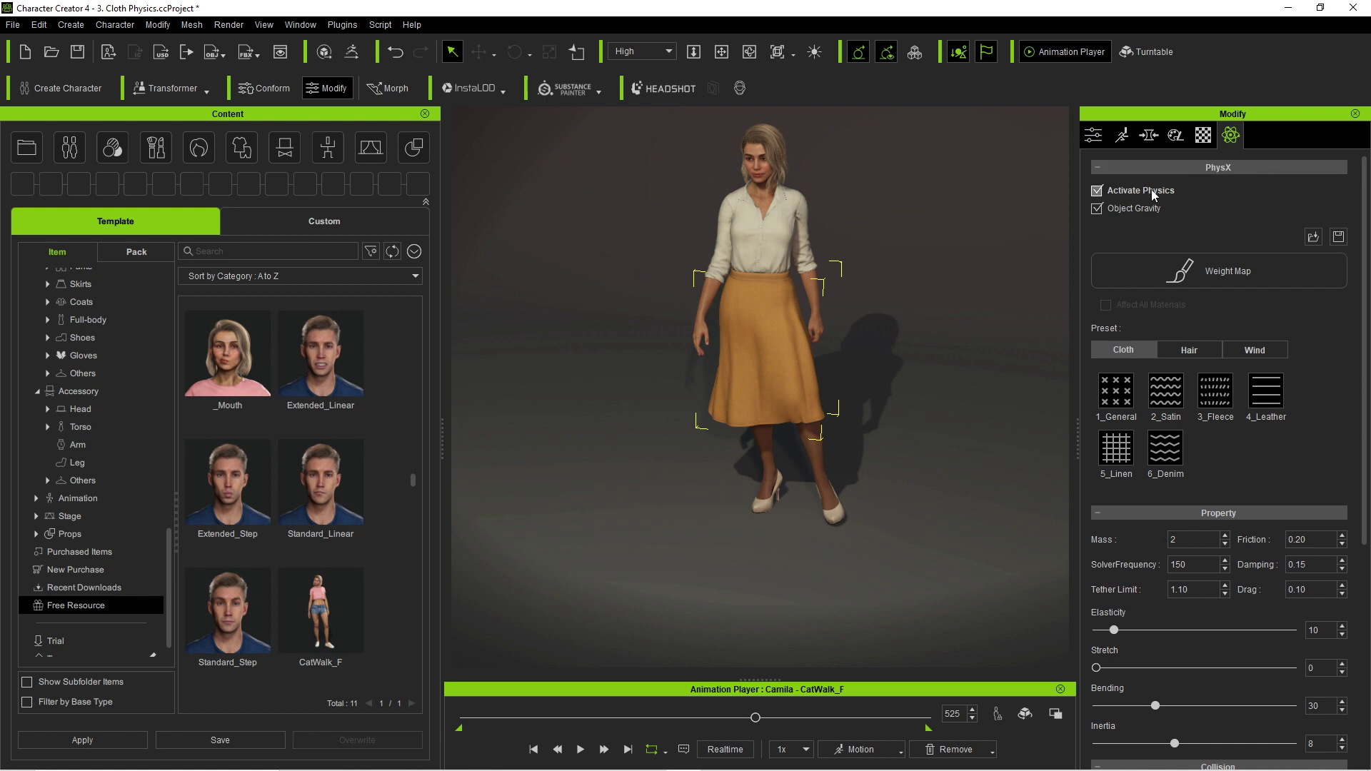
{"action": "left_click", "coordinate": [1096, 191]}
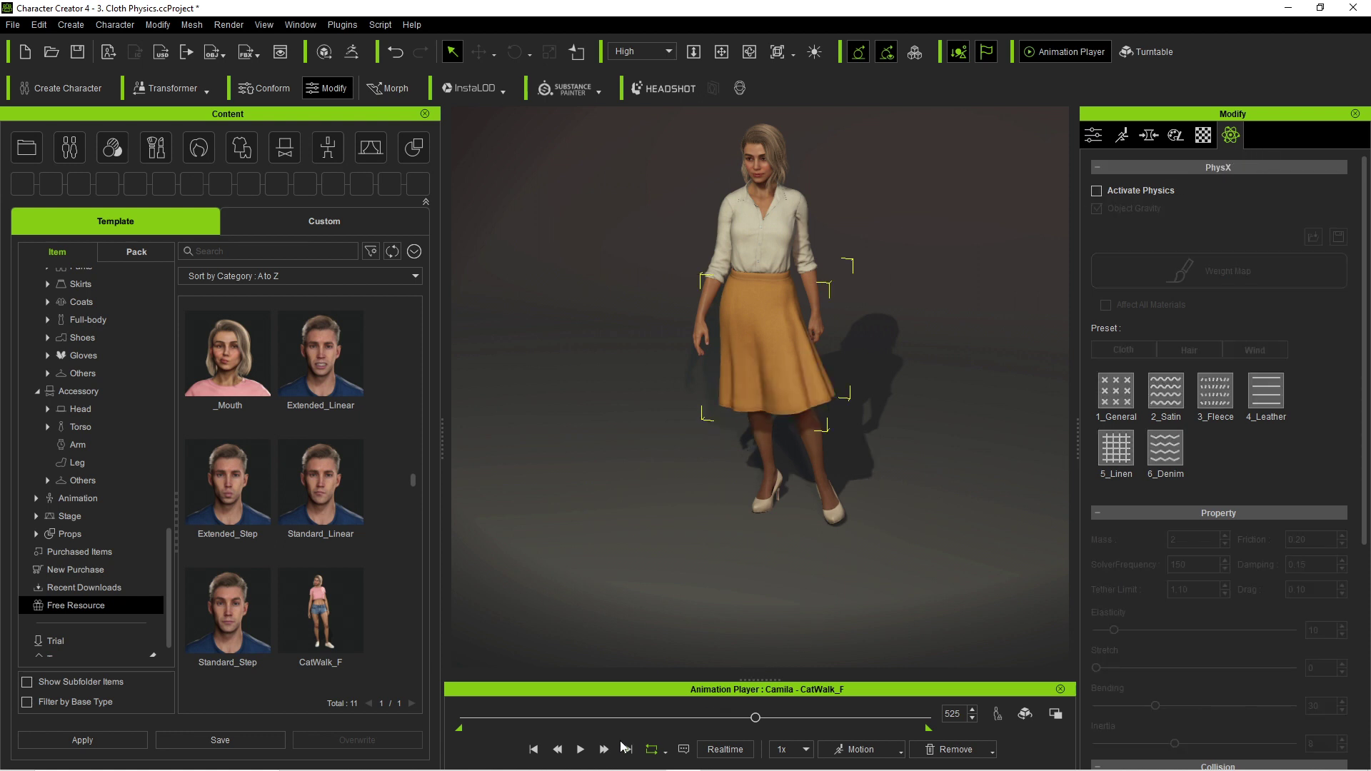
{"action": "left_click", "coordinate": [533, 749]}
{"action": "left_click", "coordinate": [580, 749]}
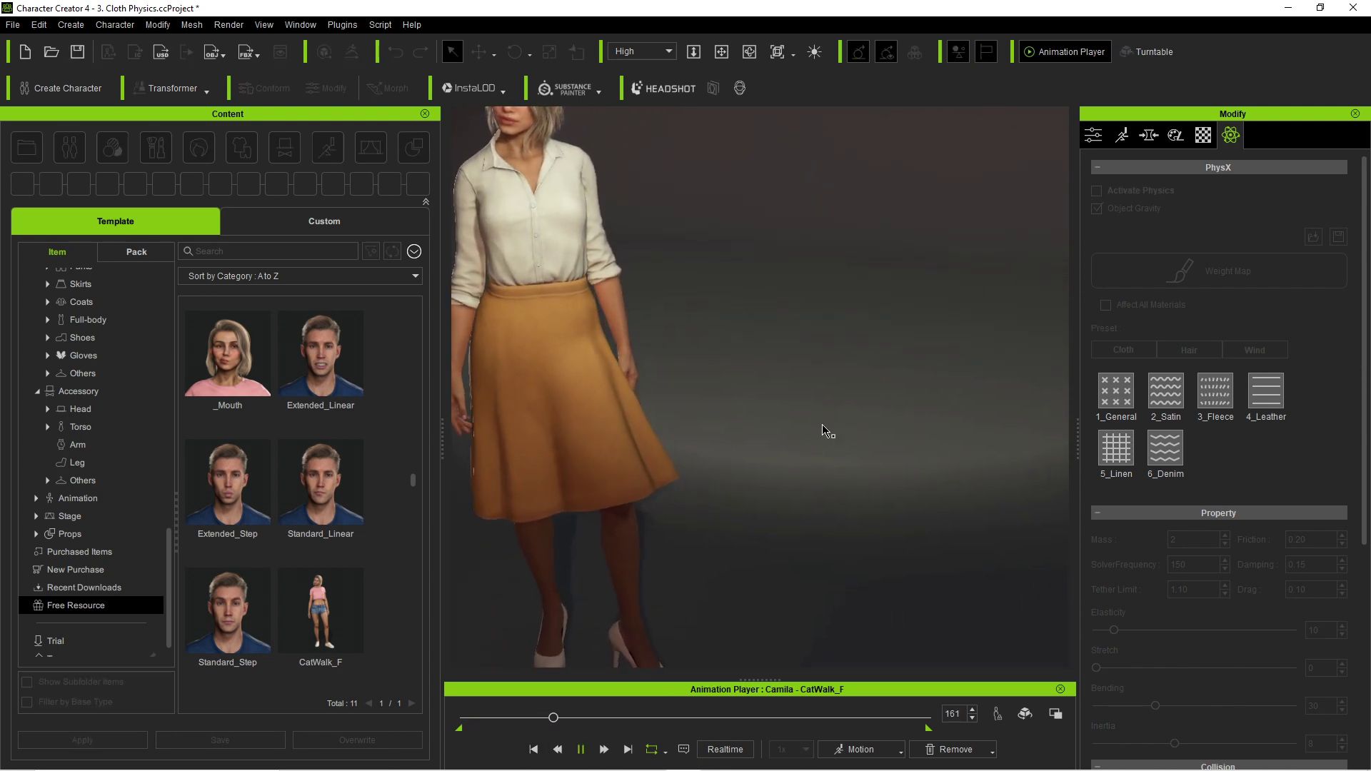
{"action": "left_click", "coordinate": [664, 575]}
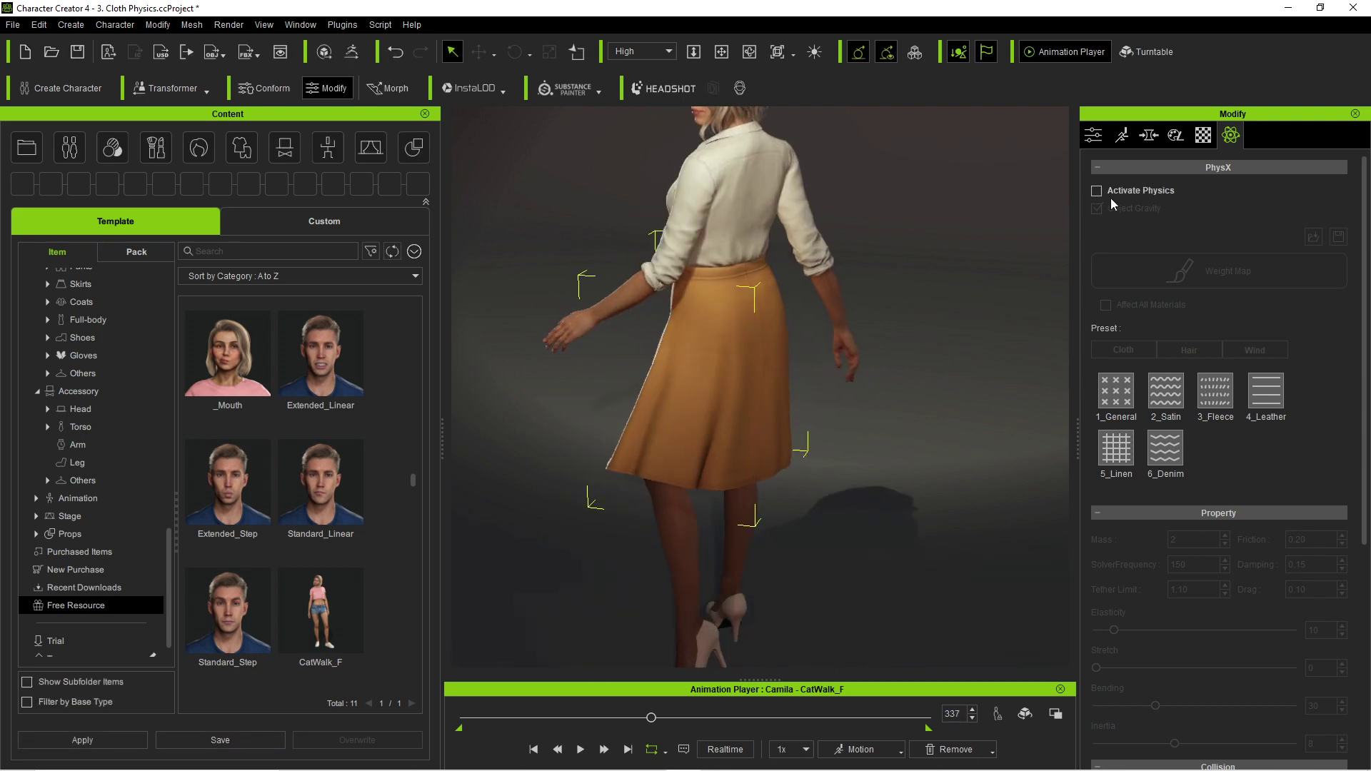
{"action": "left_click", "coordinate": [1097, 191]}
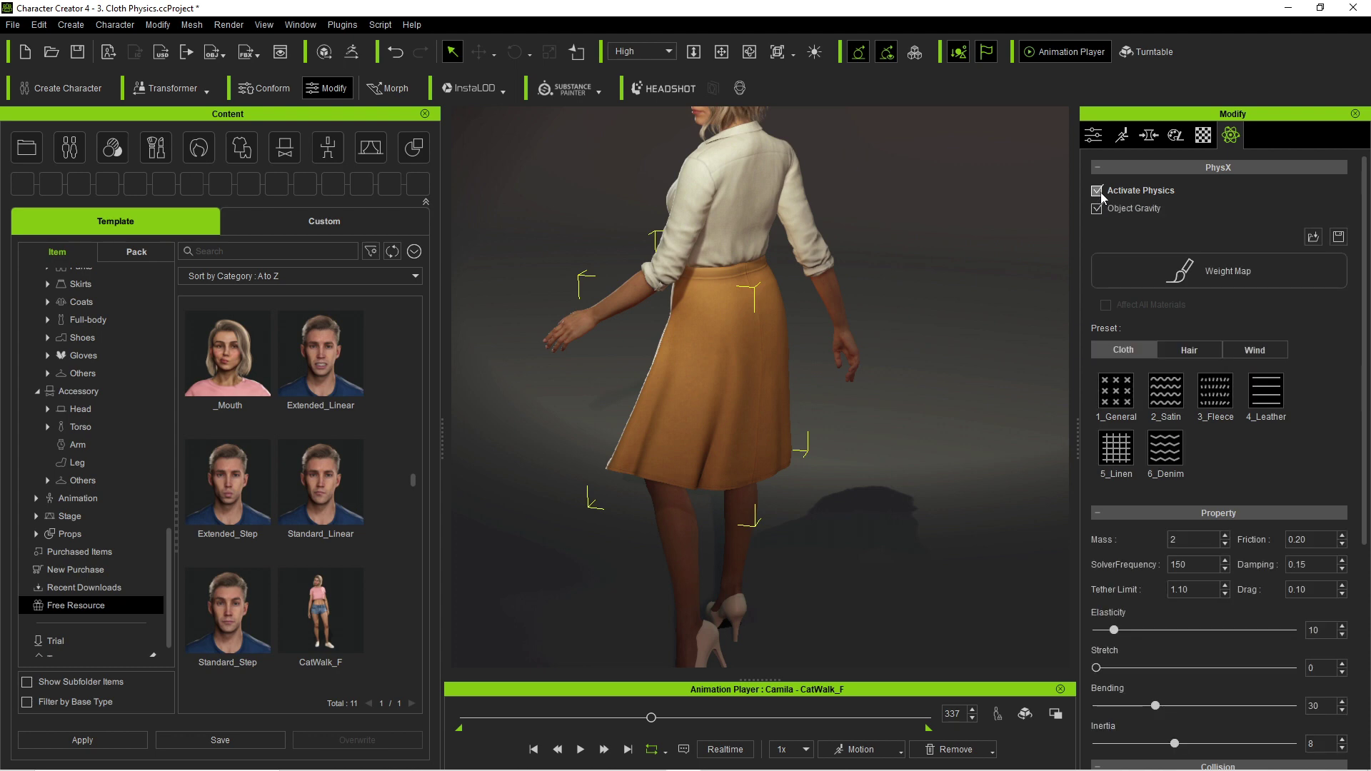
- Open the skirt's weight map editor and send its UV reference image to Krita
{"action": "left_click", "coordinate": [1237, 275]}
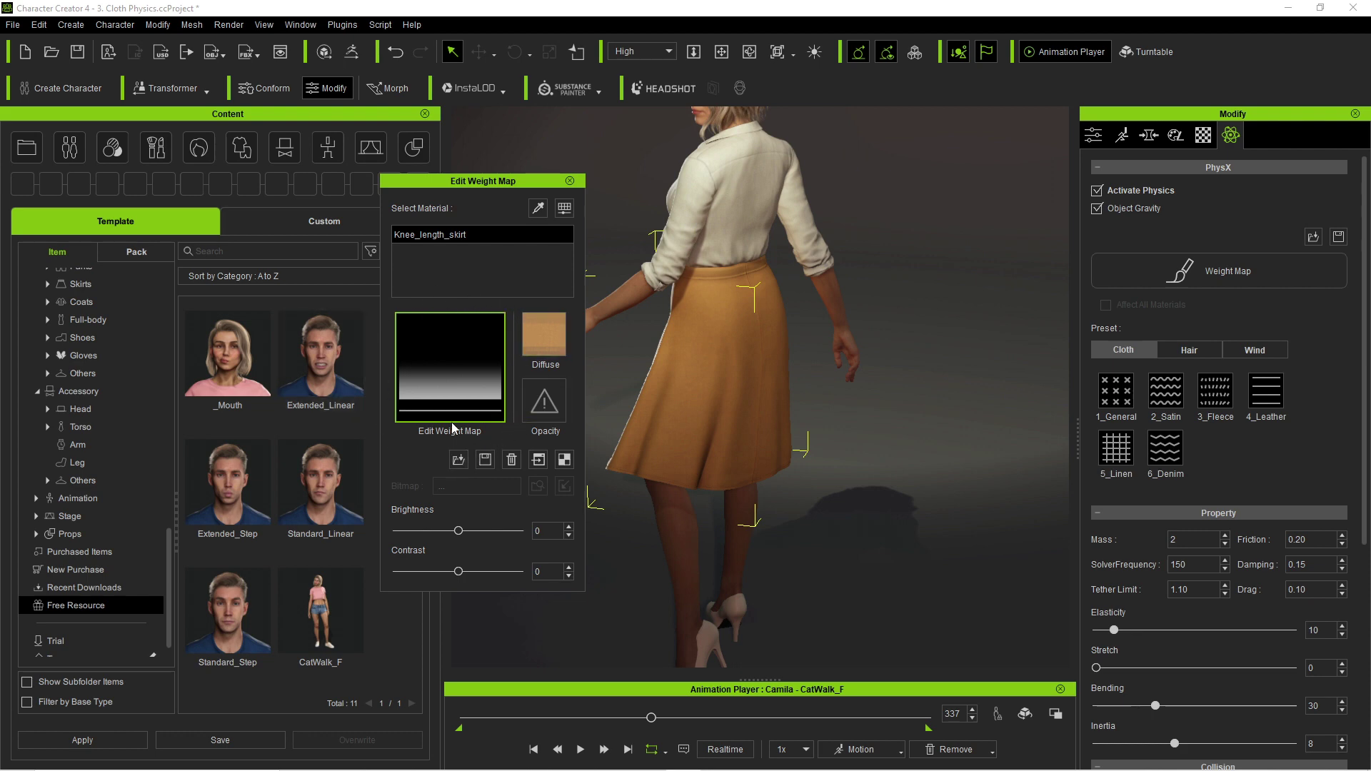
{"action": "left_click", "coordinate": [564, 461]}
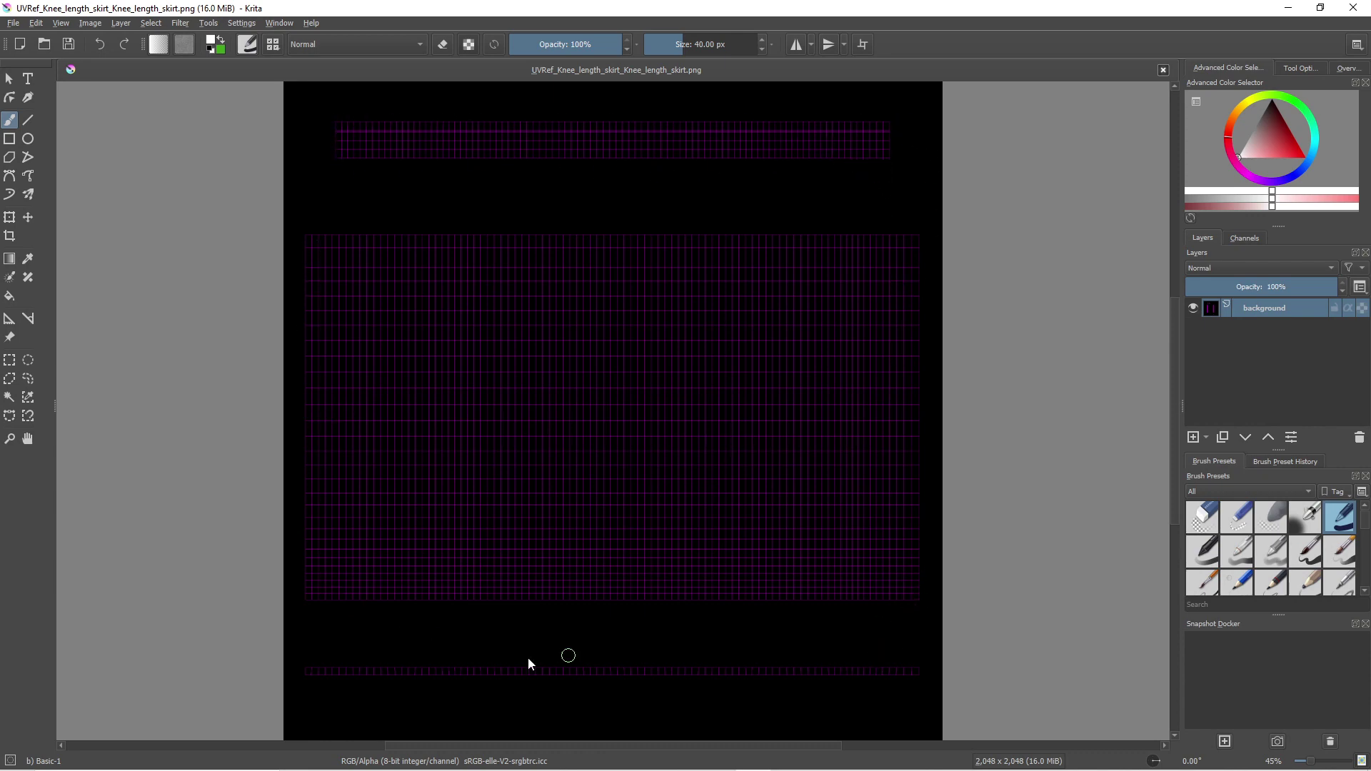
- In Krita, compare the UVRef grid with the grey WeightImage, then minimize Krita
{"action": "left_click", "coordinate": [1287, 8]}
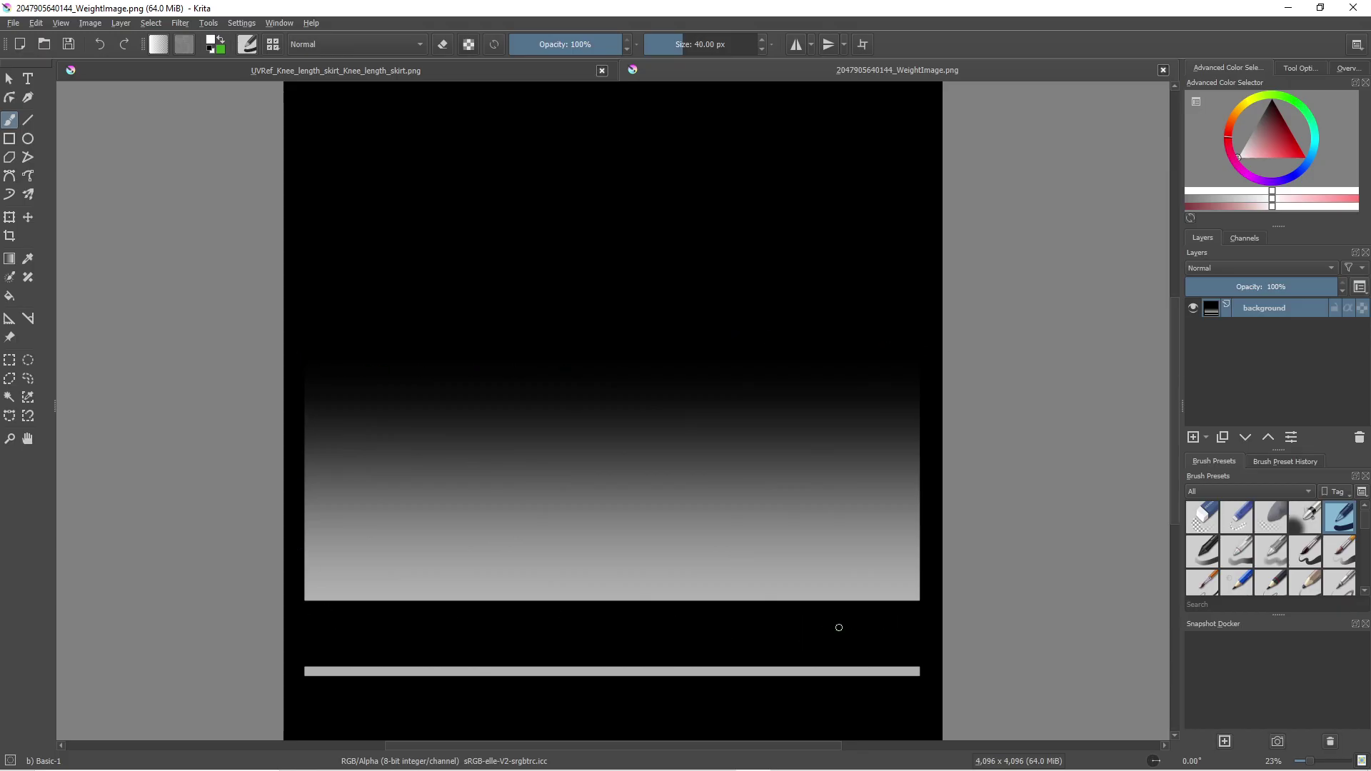
{"action": "left_click", "coordinate": [409, 71]}
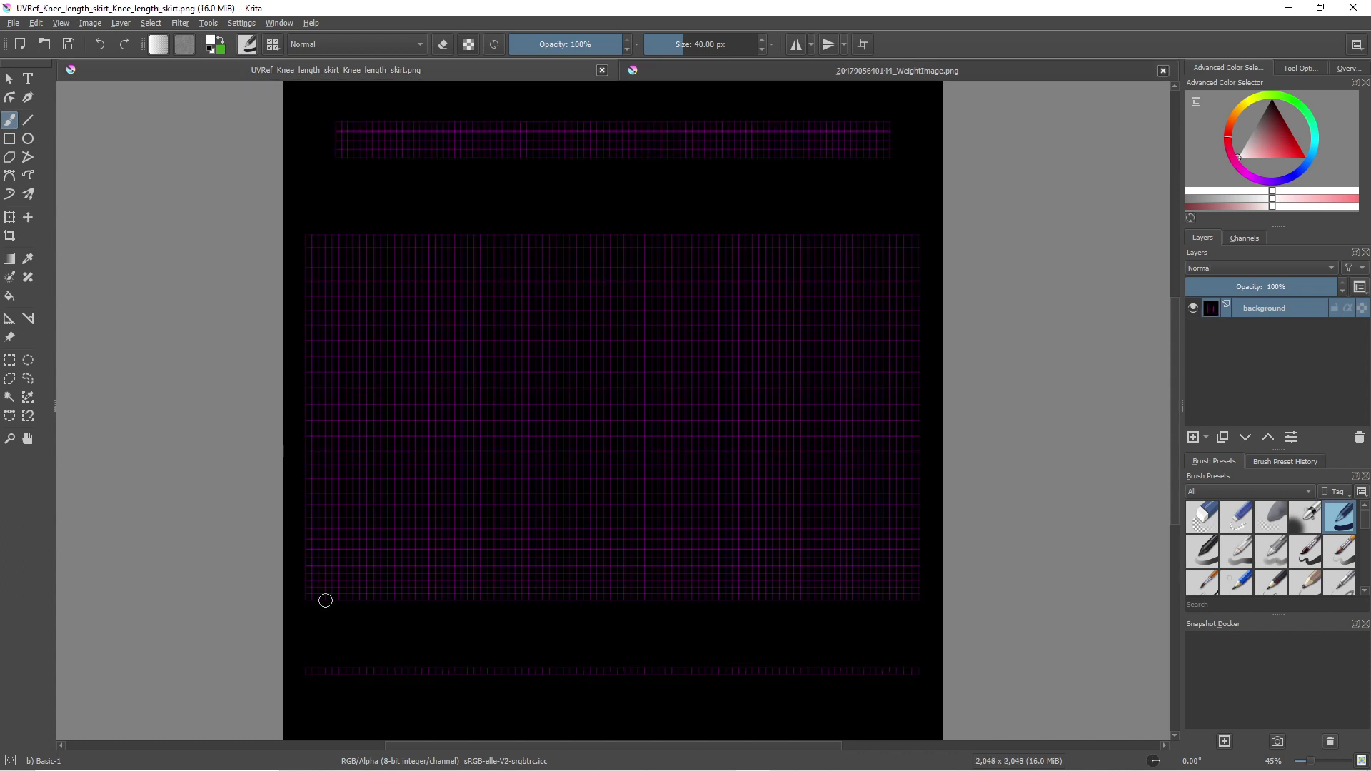
{"action": "left_click", "coordinate": [920, 70]}
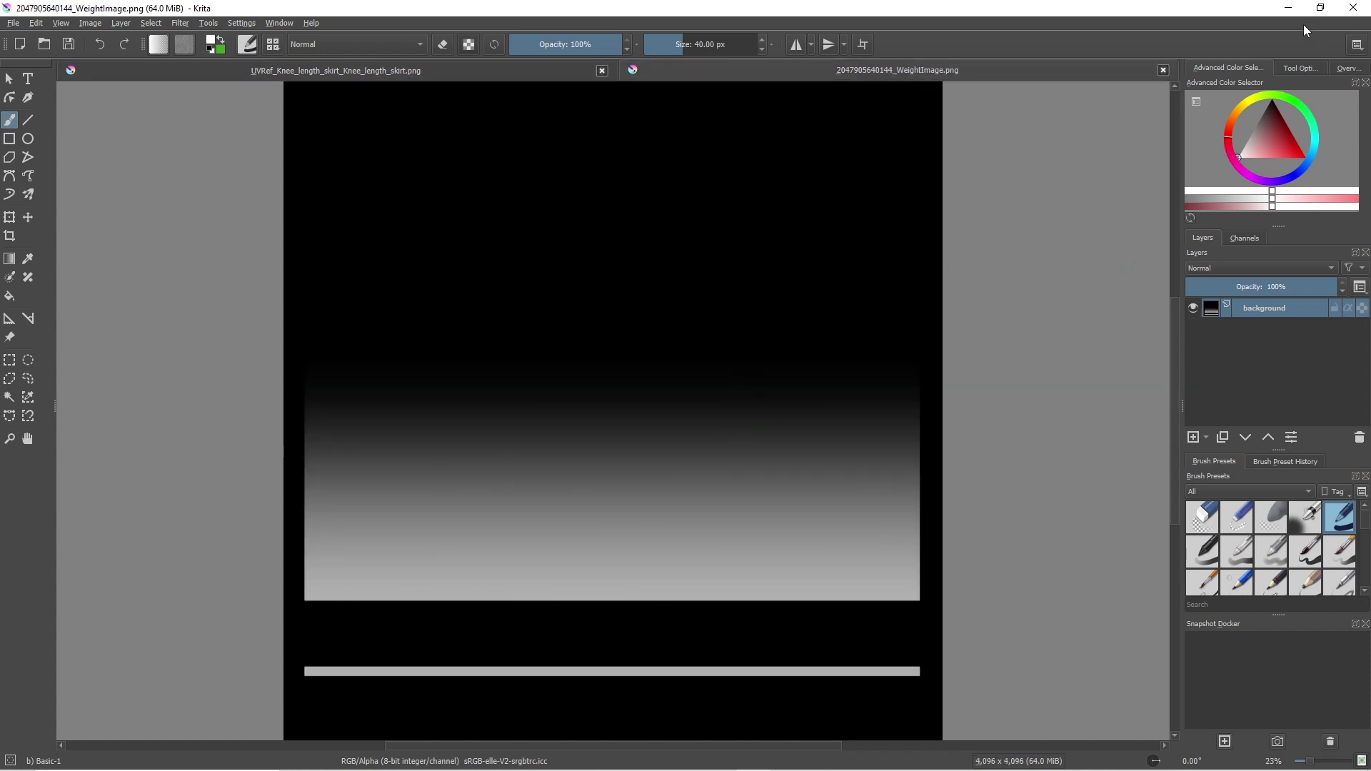
{"action": "left_click", "coordinate": [1285, 8]}
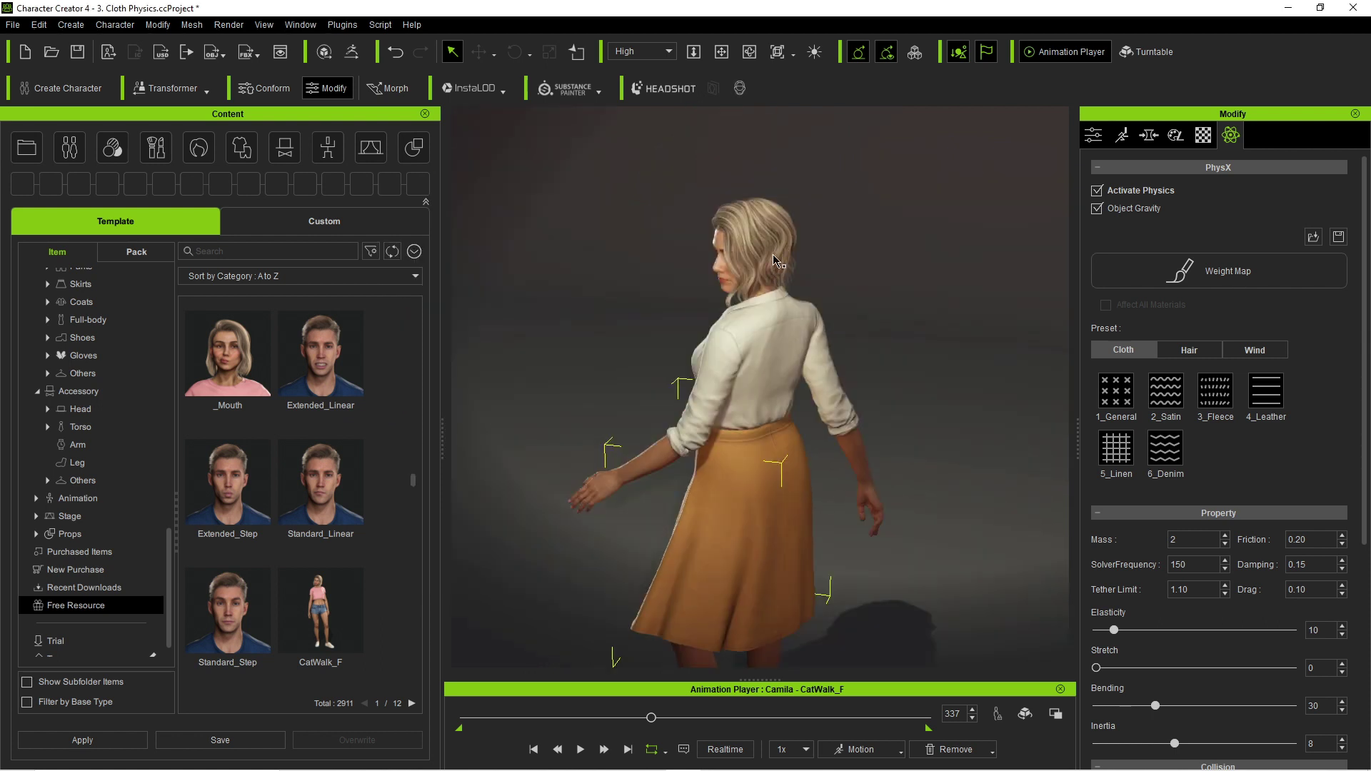
- Select the hair, inspect its cloth-physics weight map, and close the editor
{"action": "left_click", "coordinate": [775, 261]}
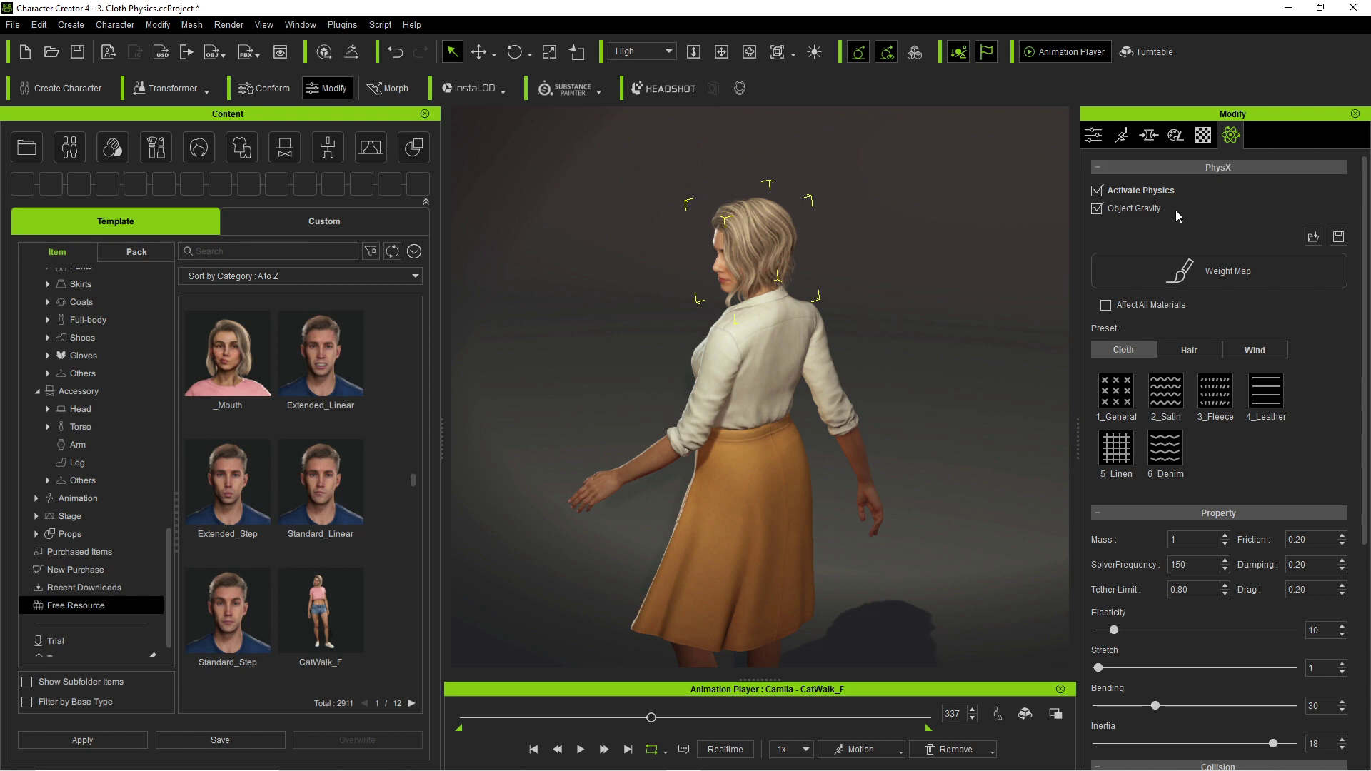
{"action": "left_click", "coordinate": [1188, 279]}
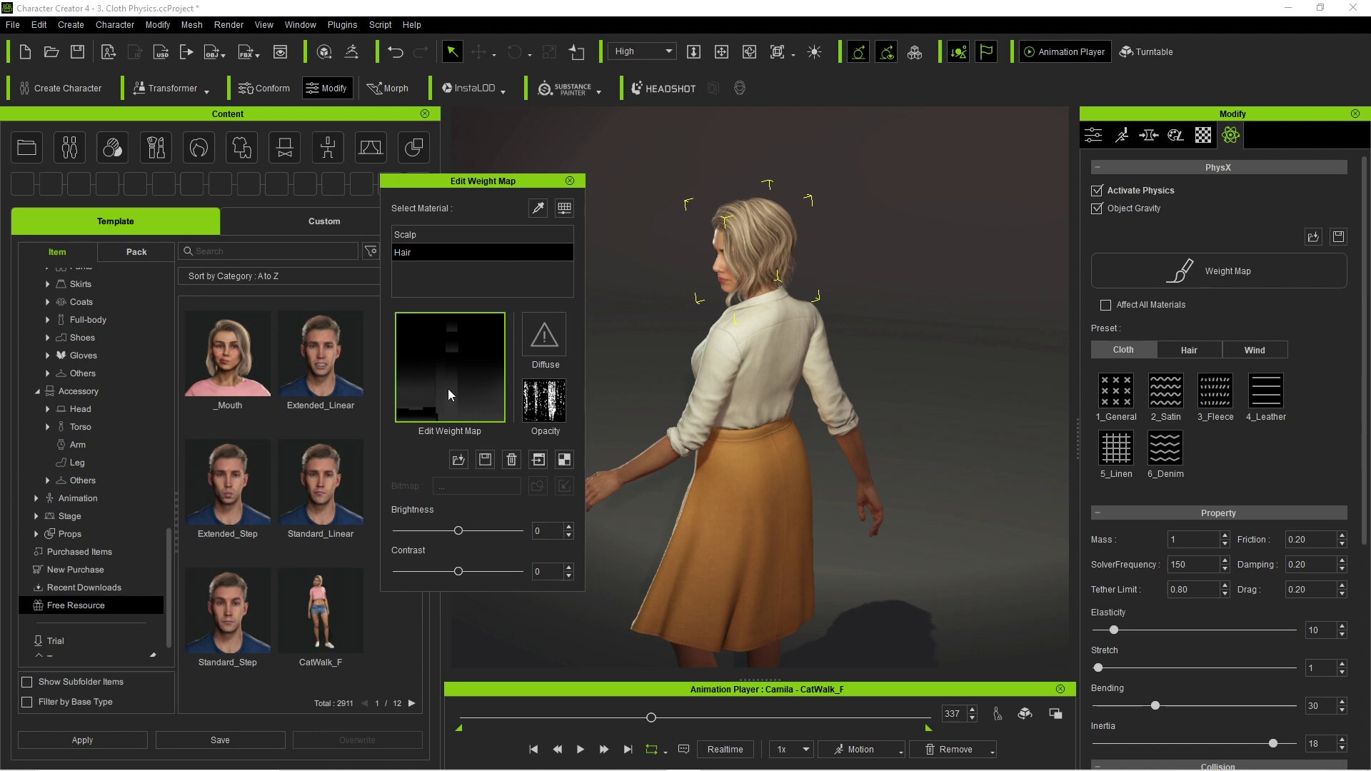
{"action": "left_click", "coordinate": [570, 181]}
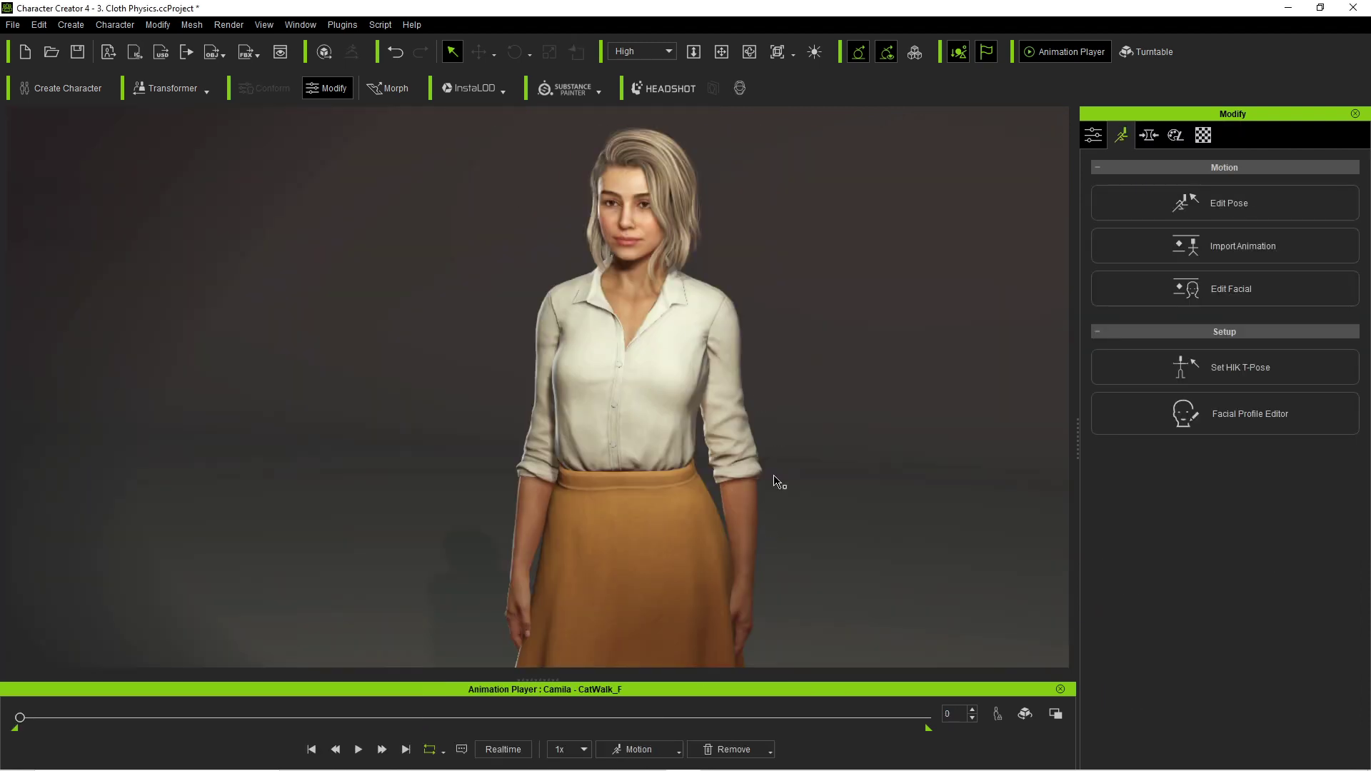
- Change the character's tongue material shader from Digital_Human Tongue to Digital_Human Skin
{"action": "left_click", "coordinate": [740, 521]}
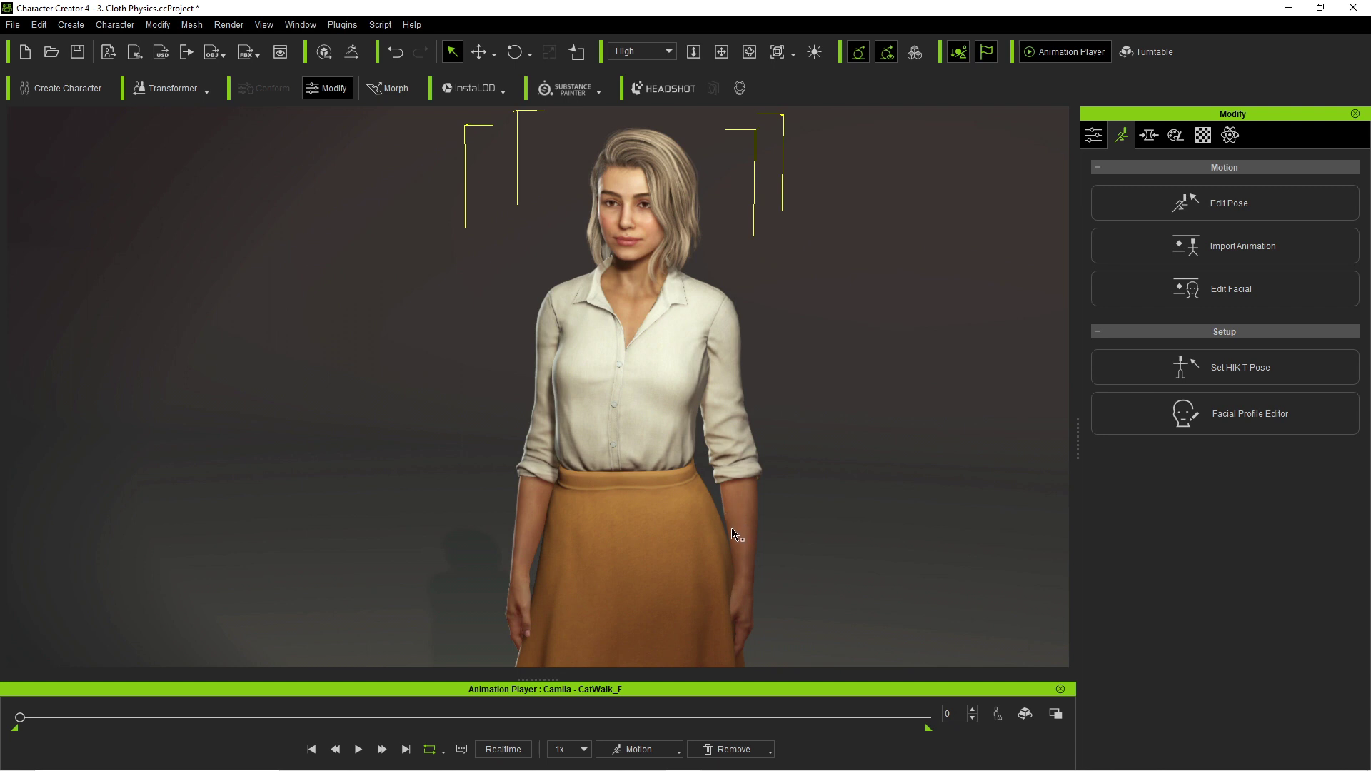
{"action": "left_click", "coordinate": [1174, 139]}
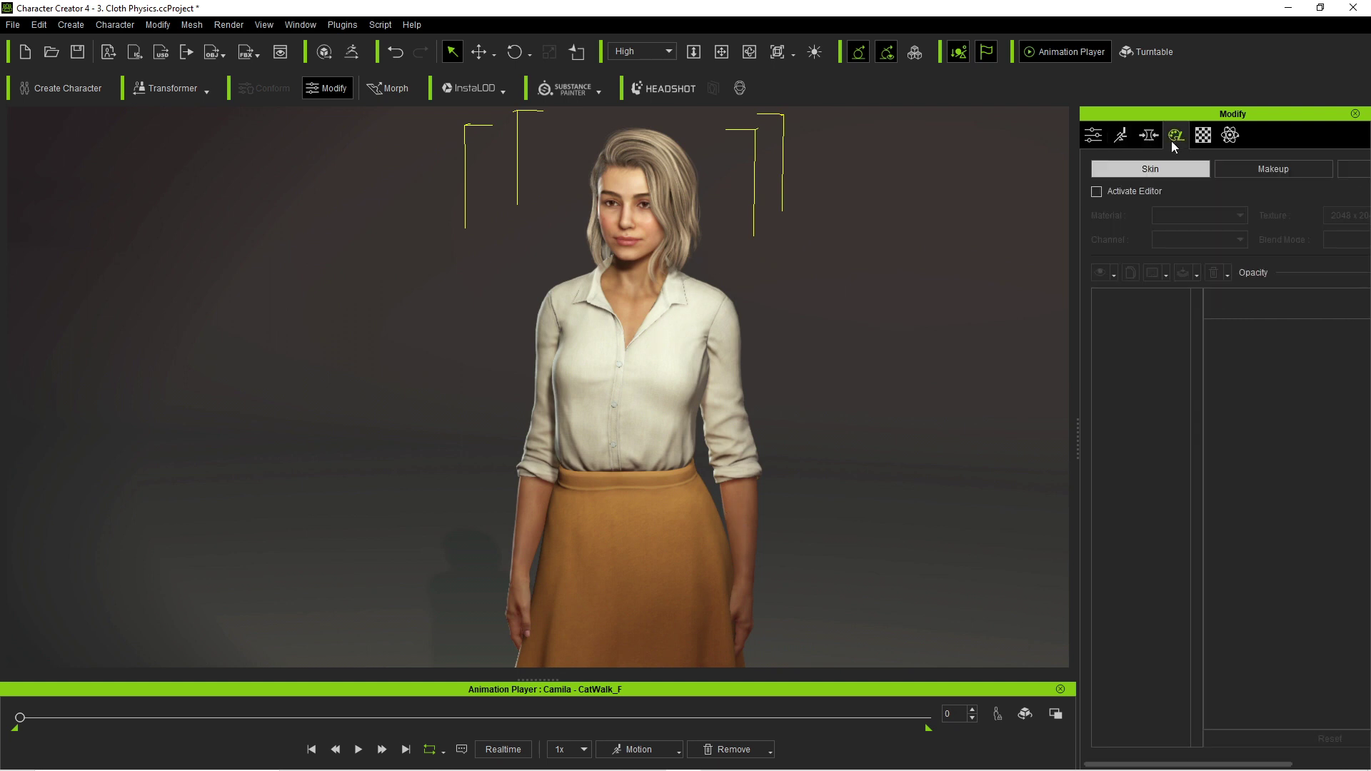
{"action": "left_click", "coordinate": [1202, 135]}
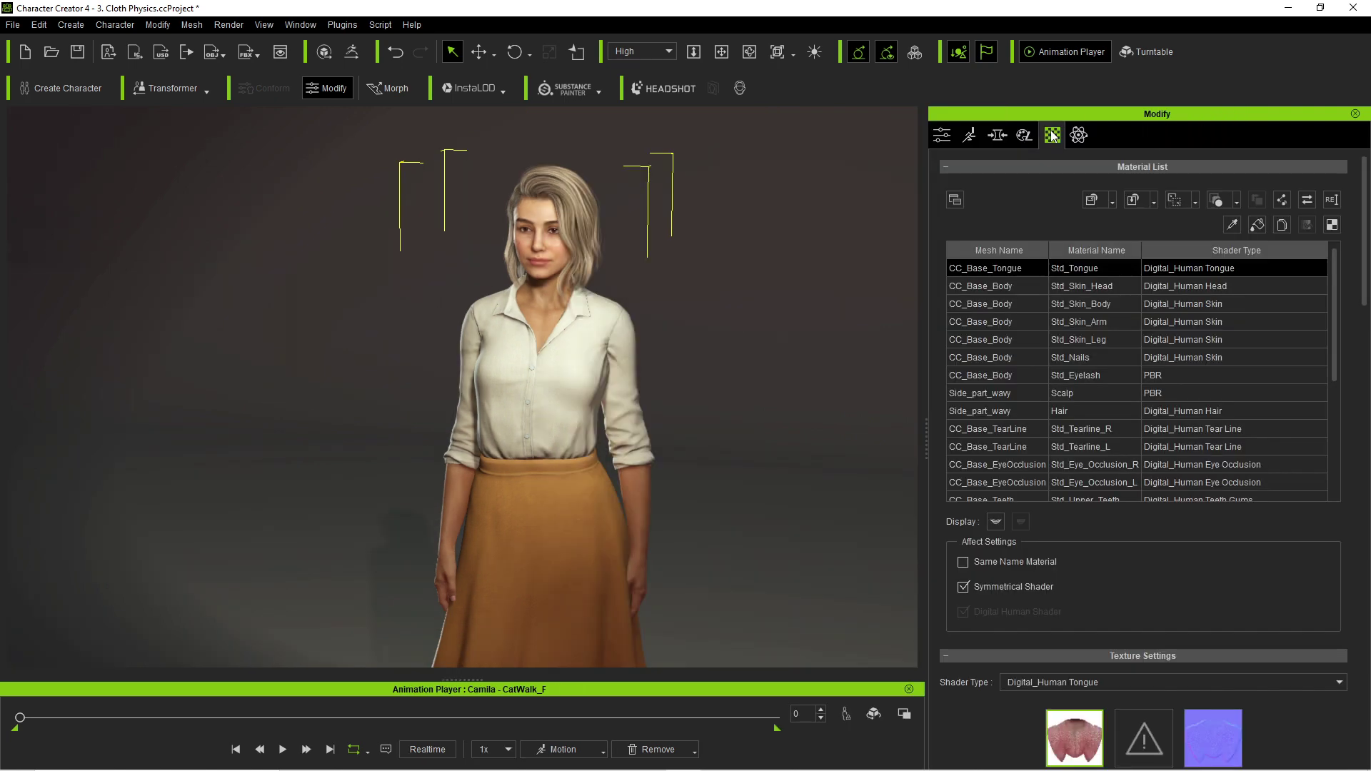
{"action": "scroll", "coordinate": [1142, 494], "scroll_direction": "down", "scroll_amount": 3}
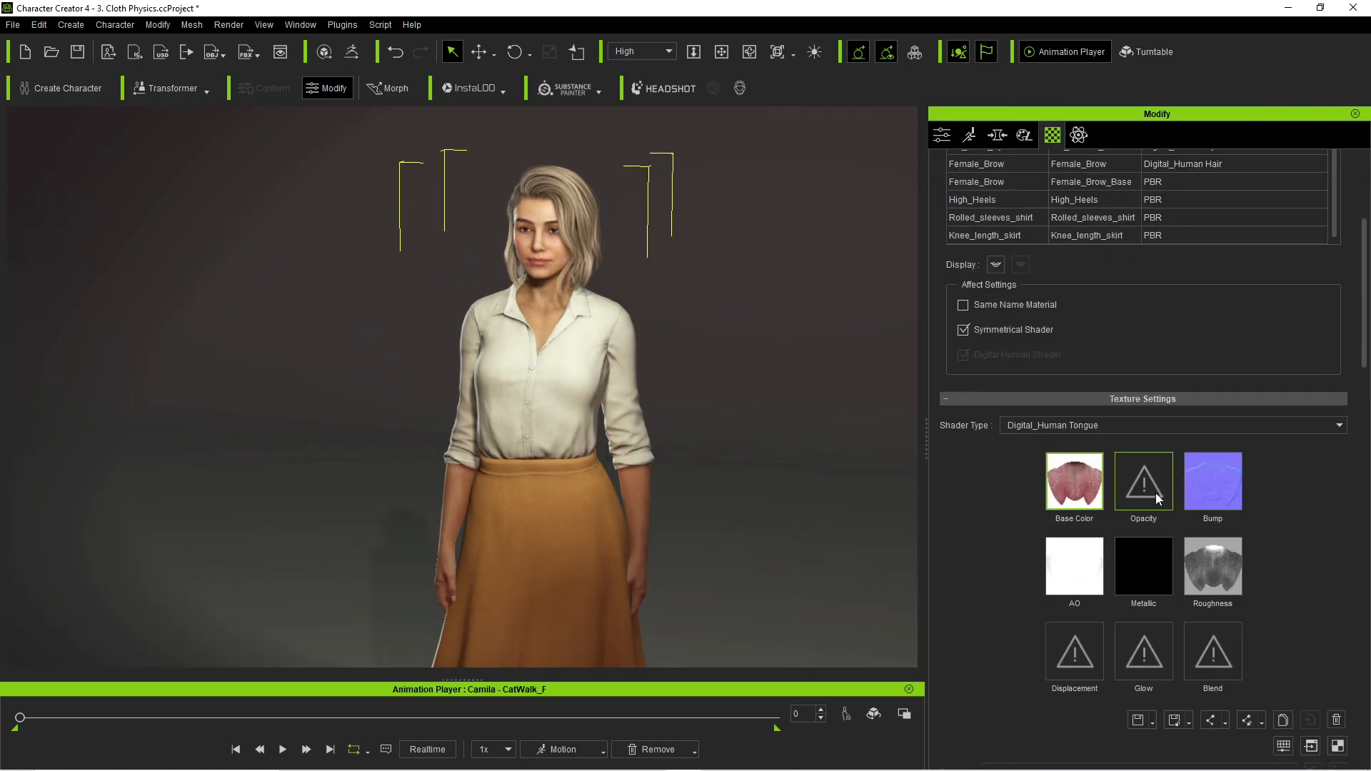
{"action": "left_click", "coordinate": [1047, 427]}
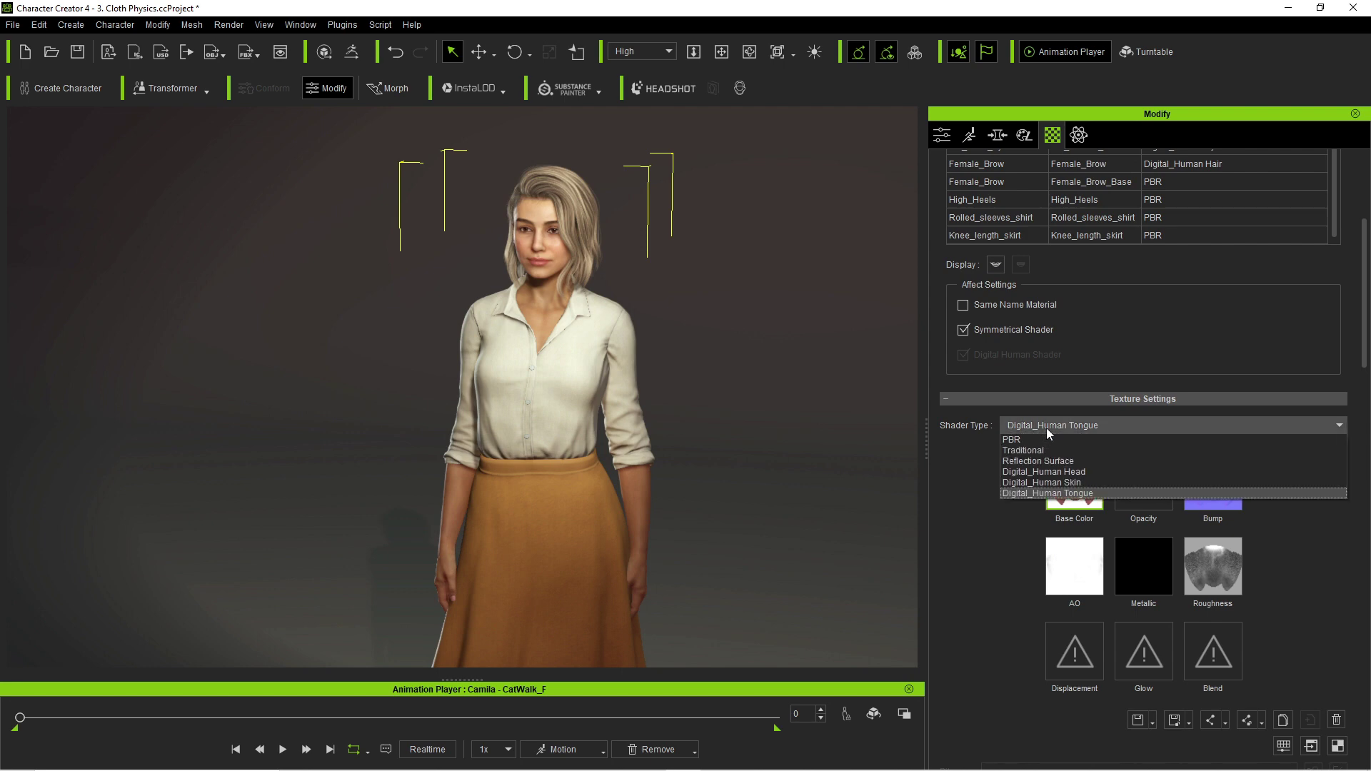
{"action": "left_click", "coordinate": [1064, 484]}
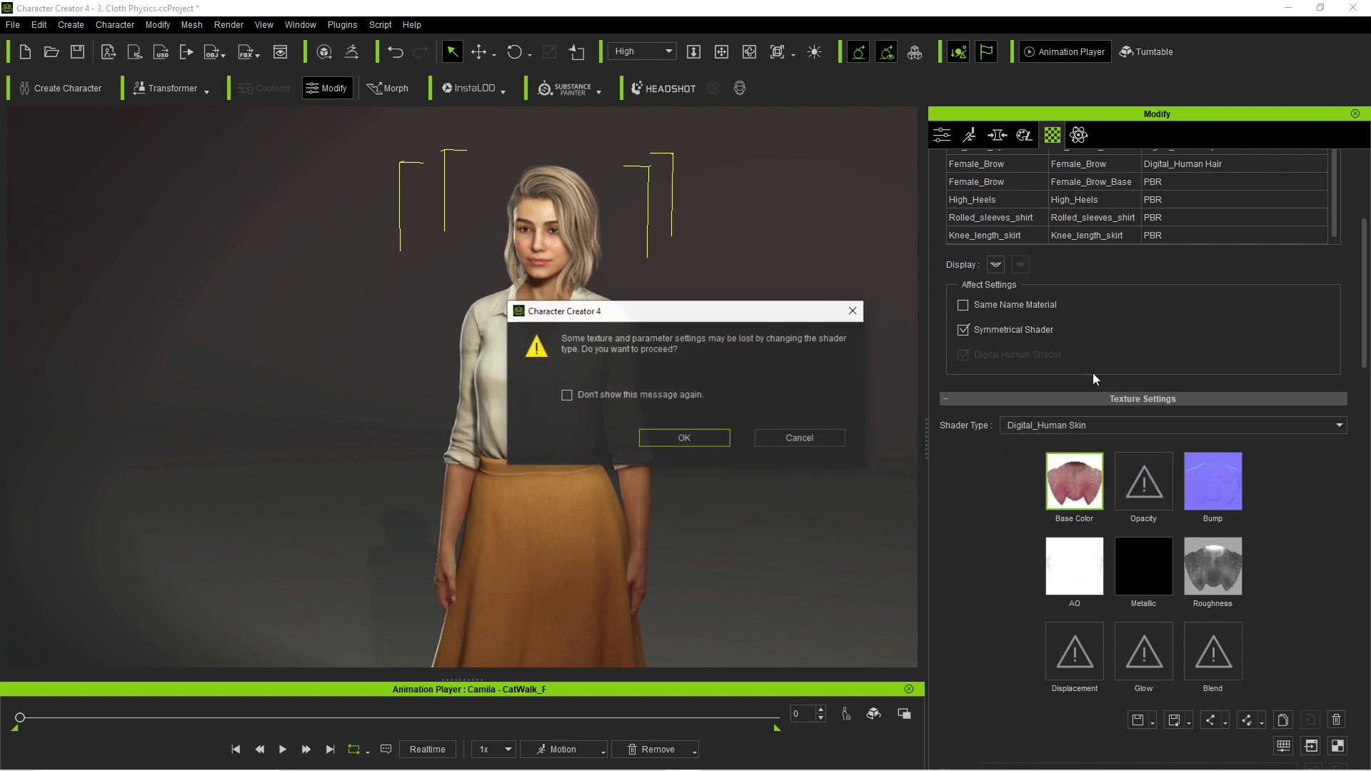
{"action": "left_click", "coordinate": [703, 440]}
- Expand the Skin Color settings with its Blend Map and Color Adjustment subsections
{"action": "scroll", "coordinate": [1005, 607], "scroll_direction": "down", "scroll_amount": 8}
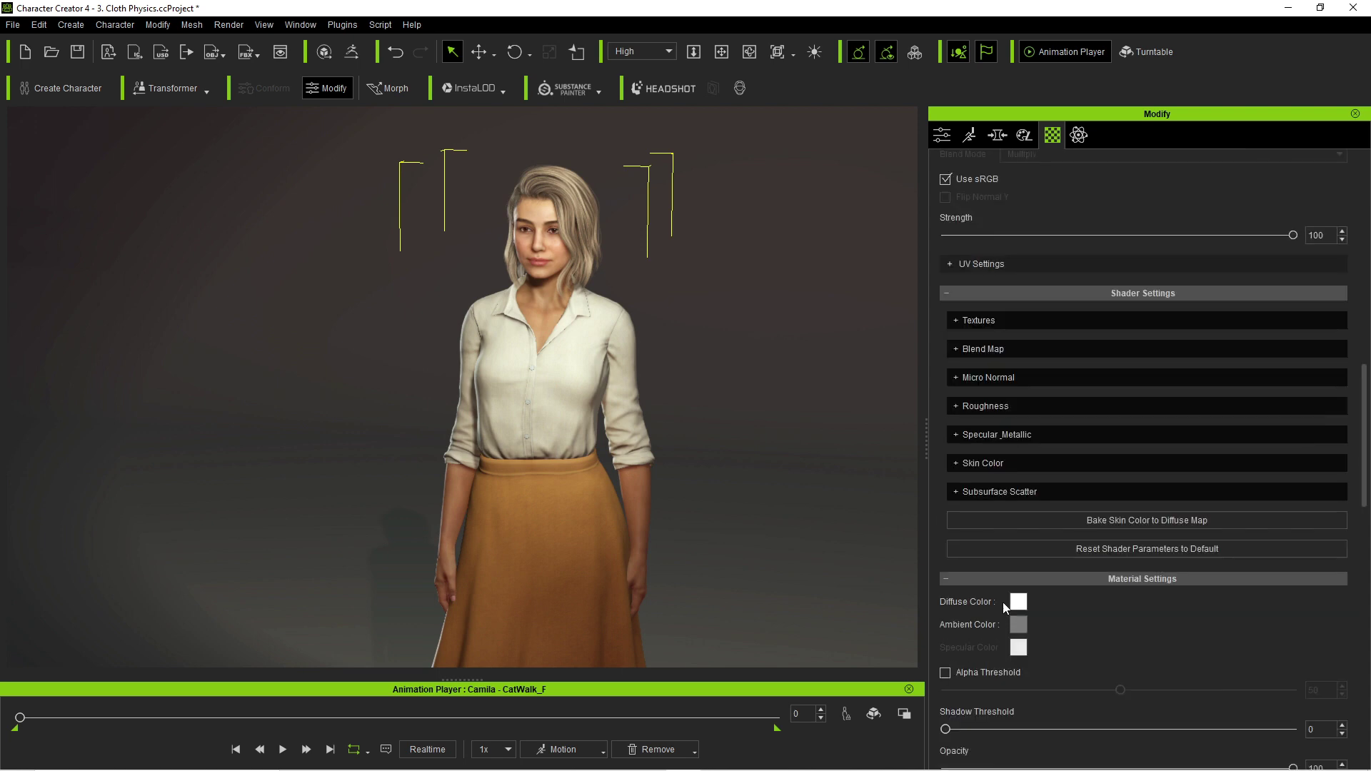
{"action": "left_click", "coordinate": [955, 464]}
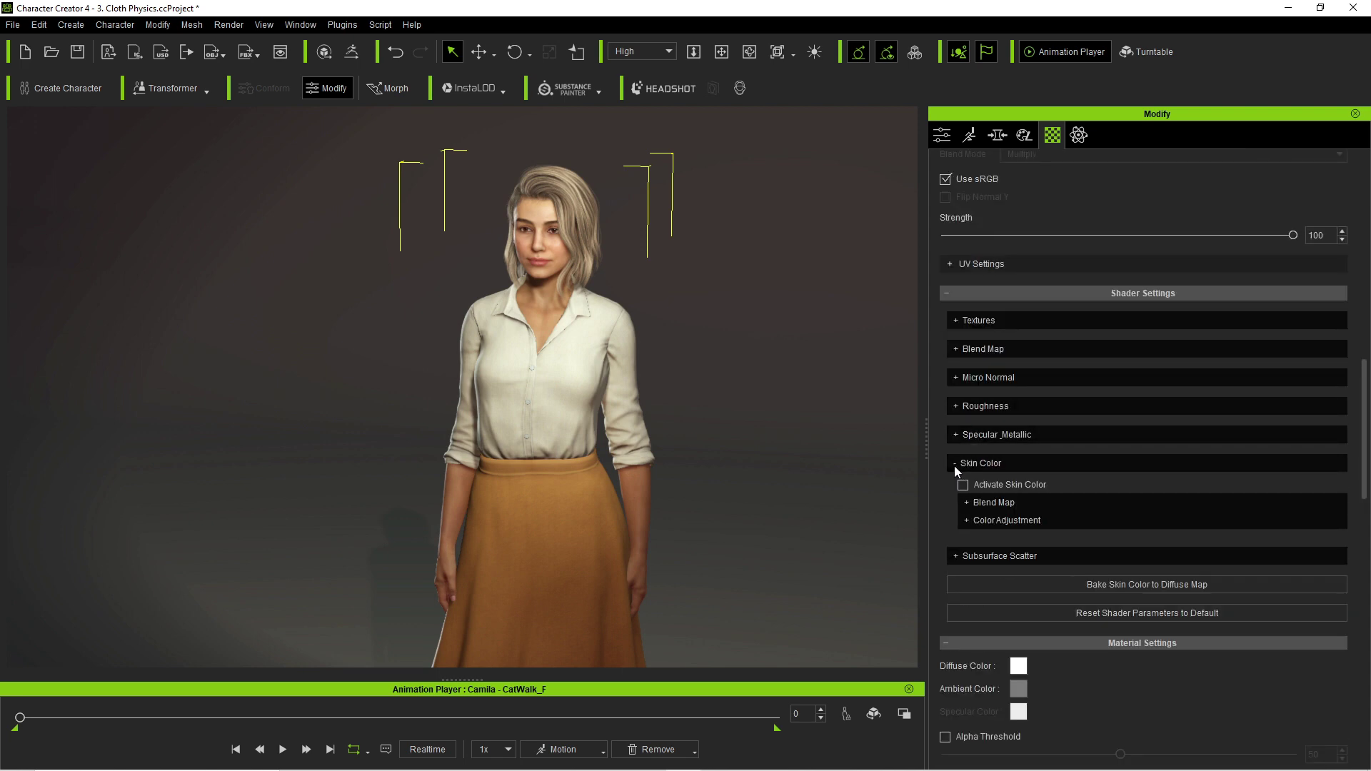
{"action": "left_click", "coordinate": [967, 504]}
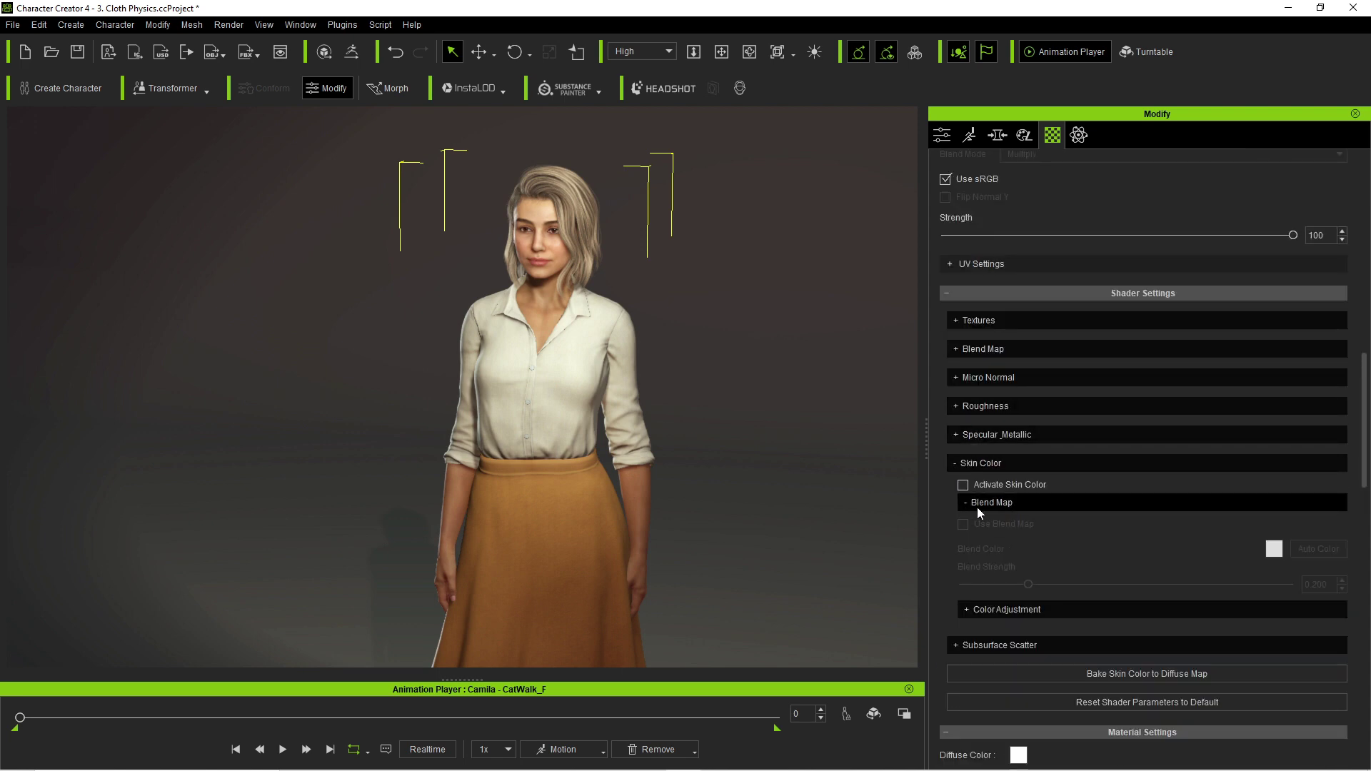
{"action": "left_click", "coordinate": [994, 611]}
{"action": "scroll", "coordinate": [992, 610], "scroll_direction": "down", "scroll_amount": 3}
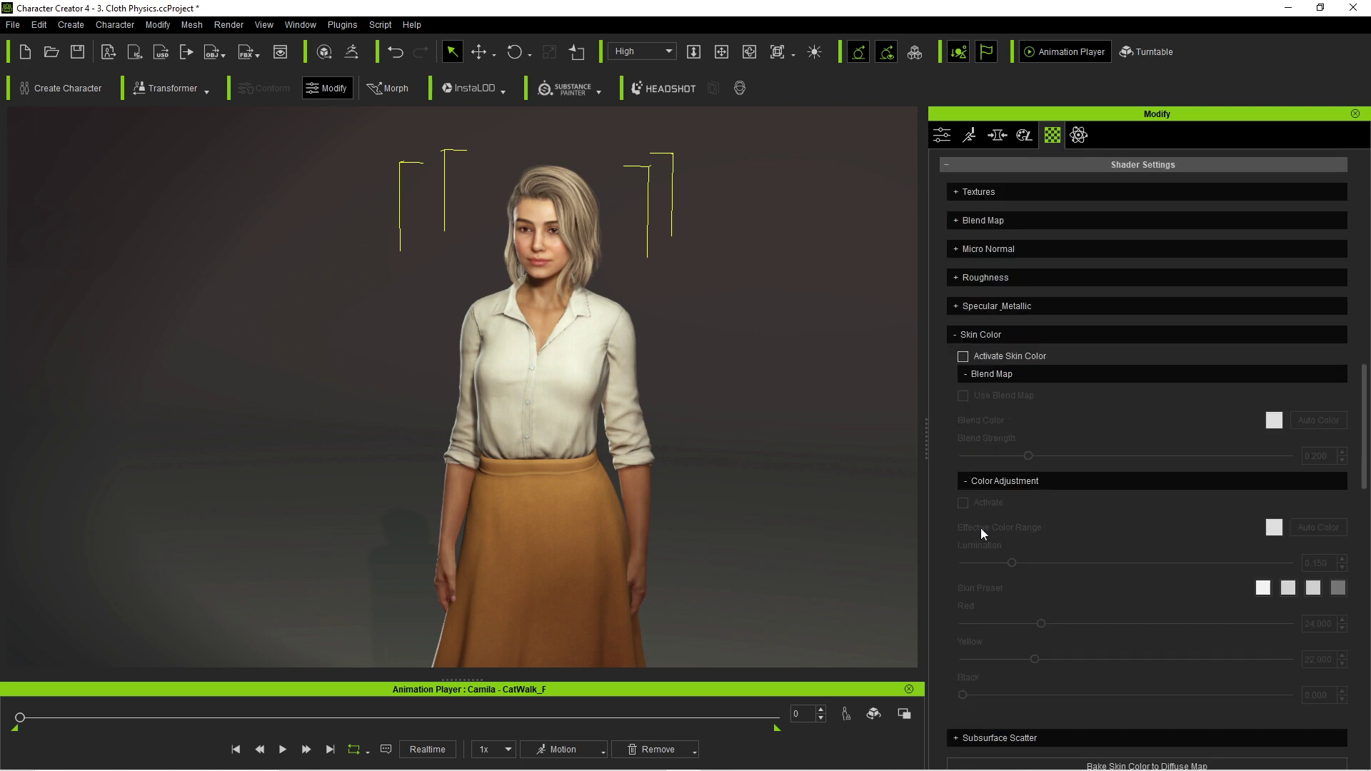
- Activate Skin Color, enable Use Blend Map at strength 0.707, and apply a brown blend colour
{"action": "left_click", "coordinate": [963, 357]}
{"action": "scroll", "coordinate": [627, 284], "scroll_direction": "up", "scroll_amount": 3}
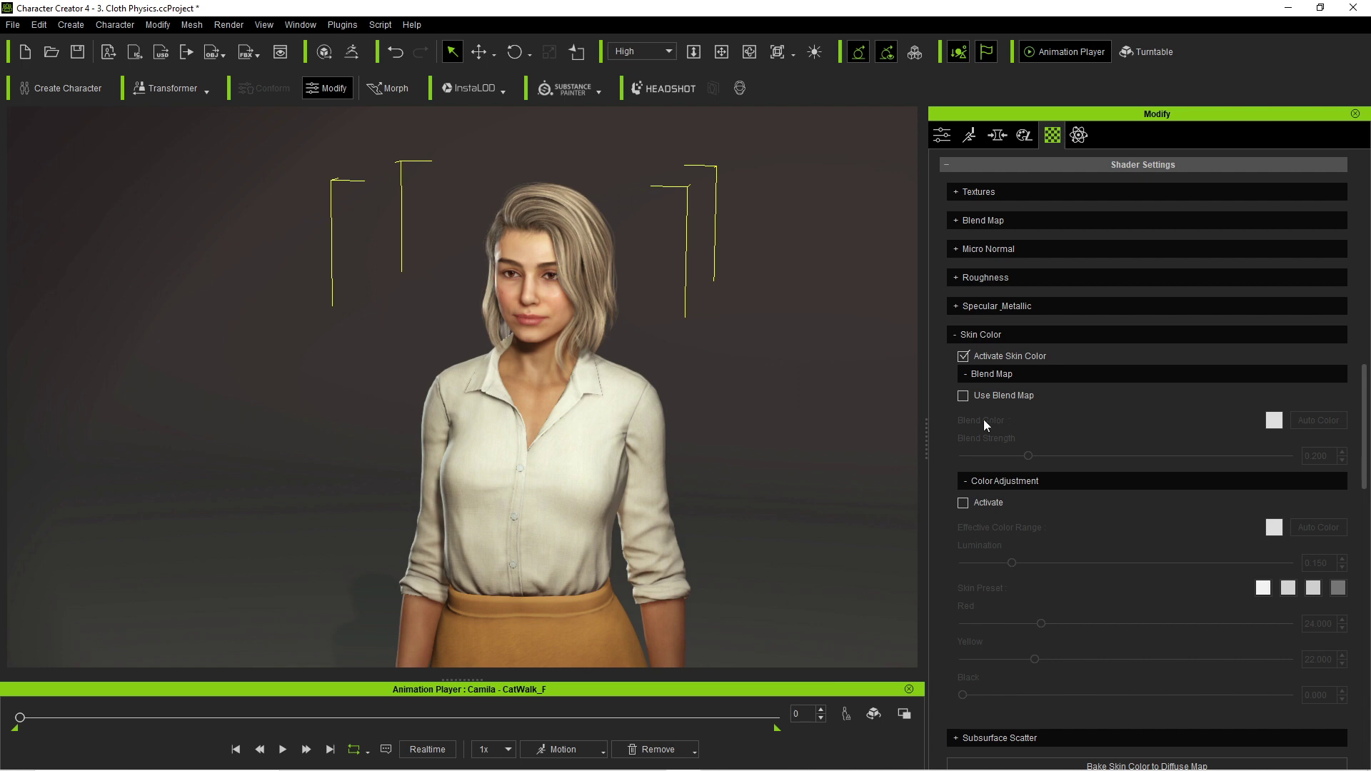
{"action": "left_click", "coordinate": [964, 395]}
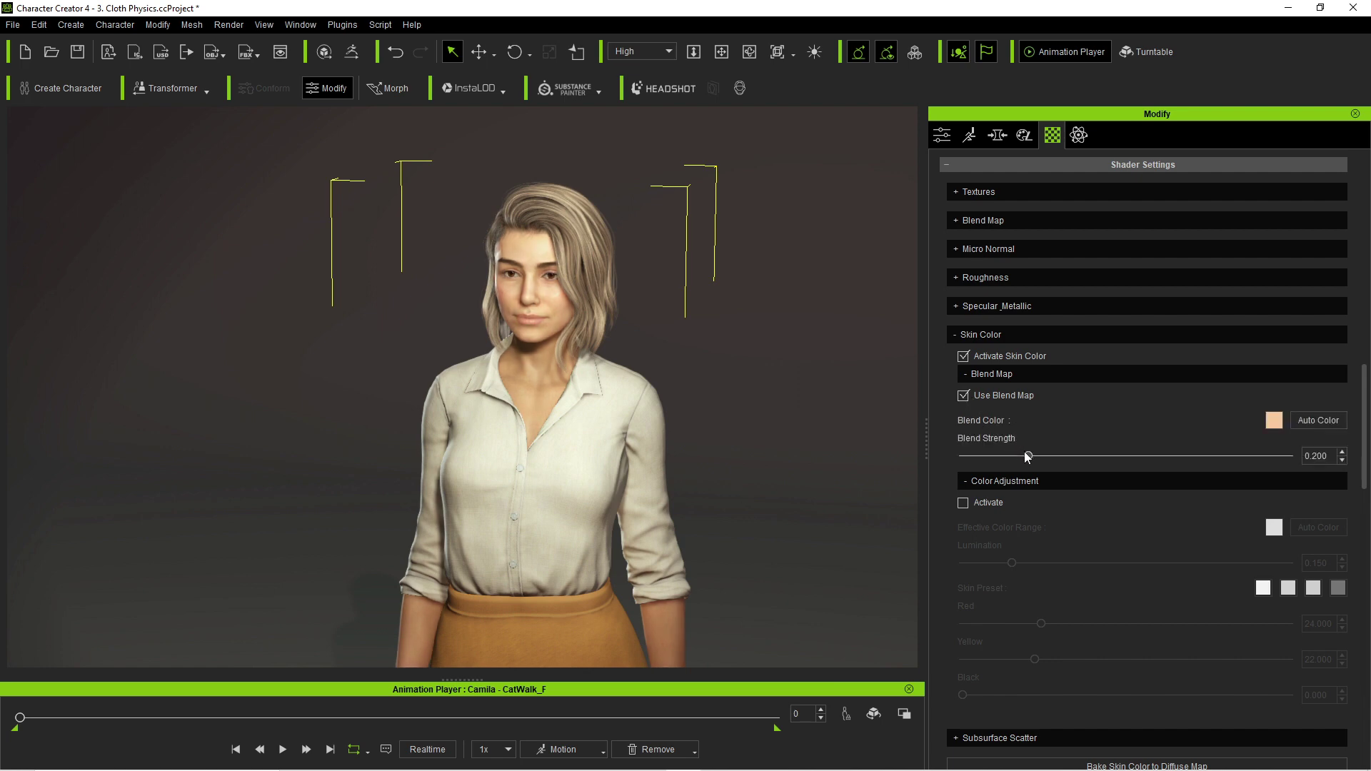
{"action": "mouse_move", "coordinate": [1027, 456]}
{"action": "left_mouse_down"}
{"action": "mouse_move", "coordinate": [1180, 457]}
{"action": "mouse_move", "coordinate": [992, 441]}
{"action": "mouse_move", "coordinate": [1269, 467]}
{"action": "mouse_move", "coordinate": [995, 456]}
{"action": "mouse_move", "coordinate": [1022, 455]}
{"action": "left_mouse_up"}
{"action": "left_click", "coordinate": [1272, 425]}
{"action": "left_click_drag", "start_coordinate": [843, 322], "coordinate": [842, 340]}
{"action": "left_click", "coordinate": [778, 537]}
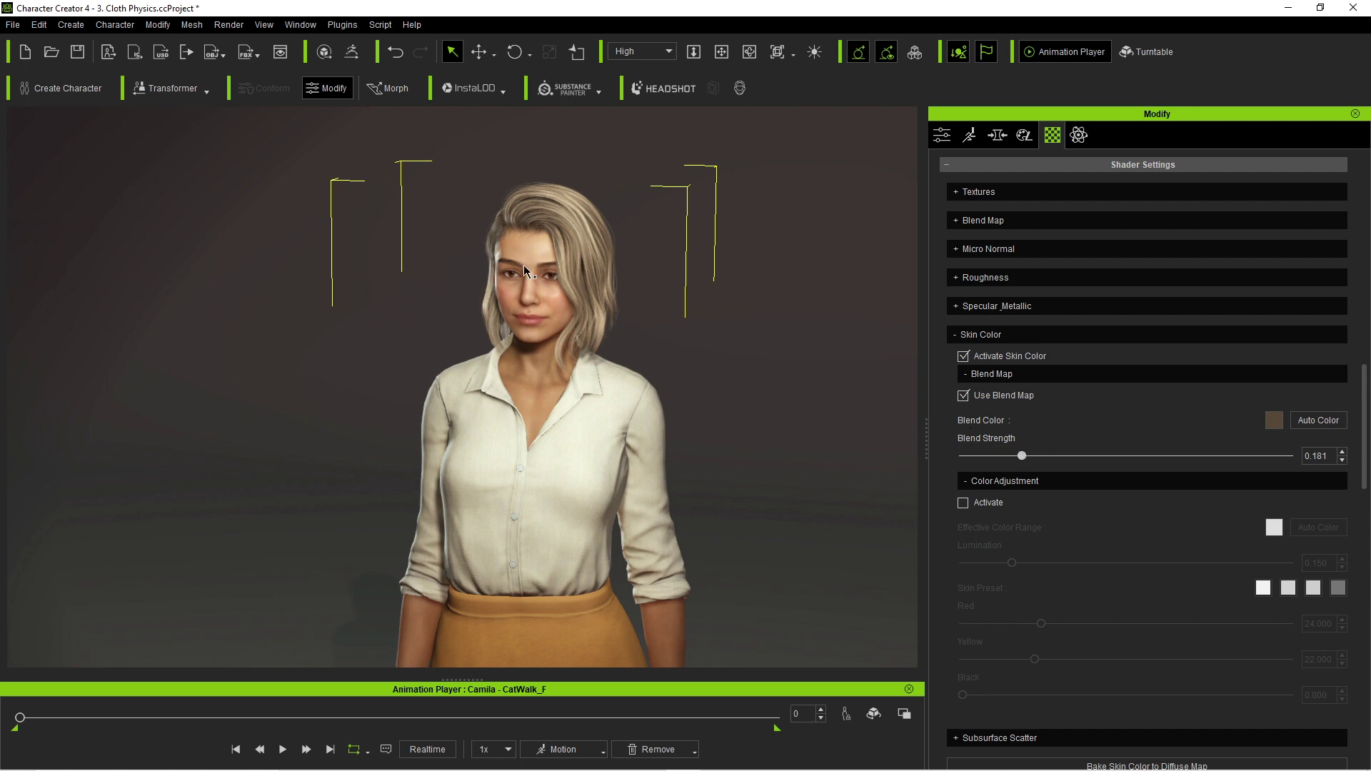
- Raise Blend Strength, try a dark blue blend colour, then turn Use Blend Map off
{"action": "left_click_drag", "start_coordinate": [1027, 456], "coordinate": [1249, 470]}
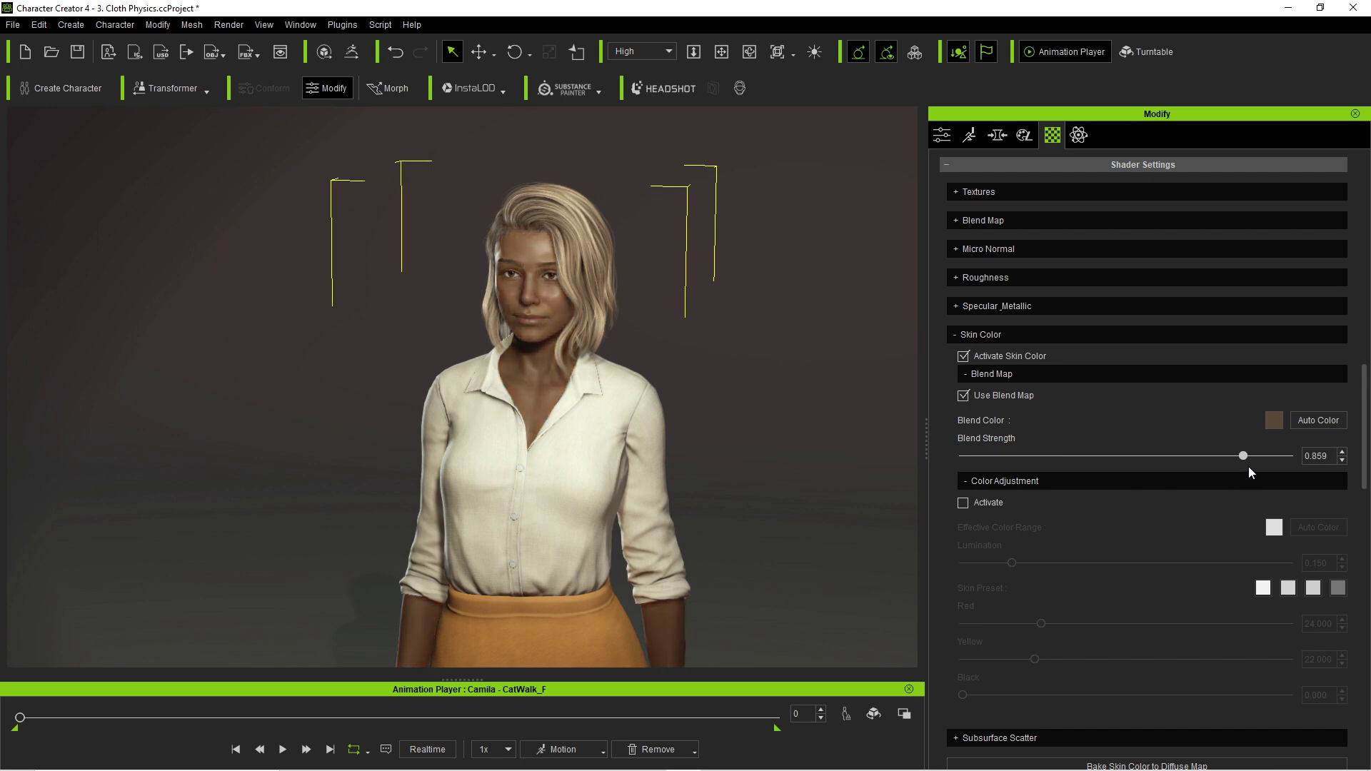
{"action": "left_click", "coordinate": [1273, 423]}
{"action": "left_click_drag", "start_coordinate": [759, 275], "coordinate": [721, 262]}
{"action": "left_click", "coordinate": [769, 535]}
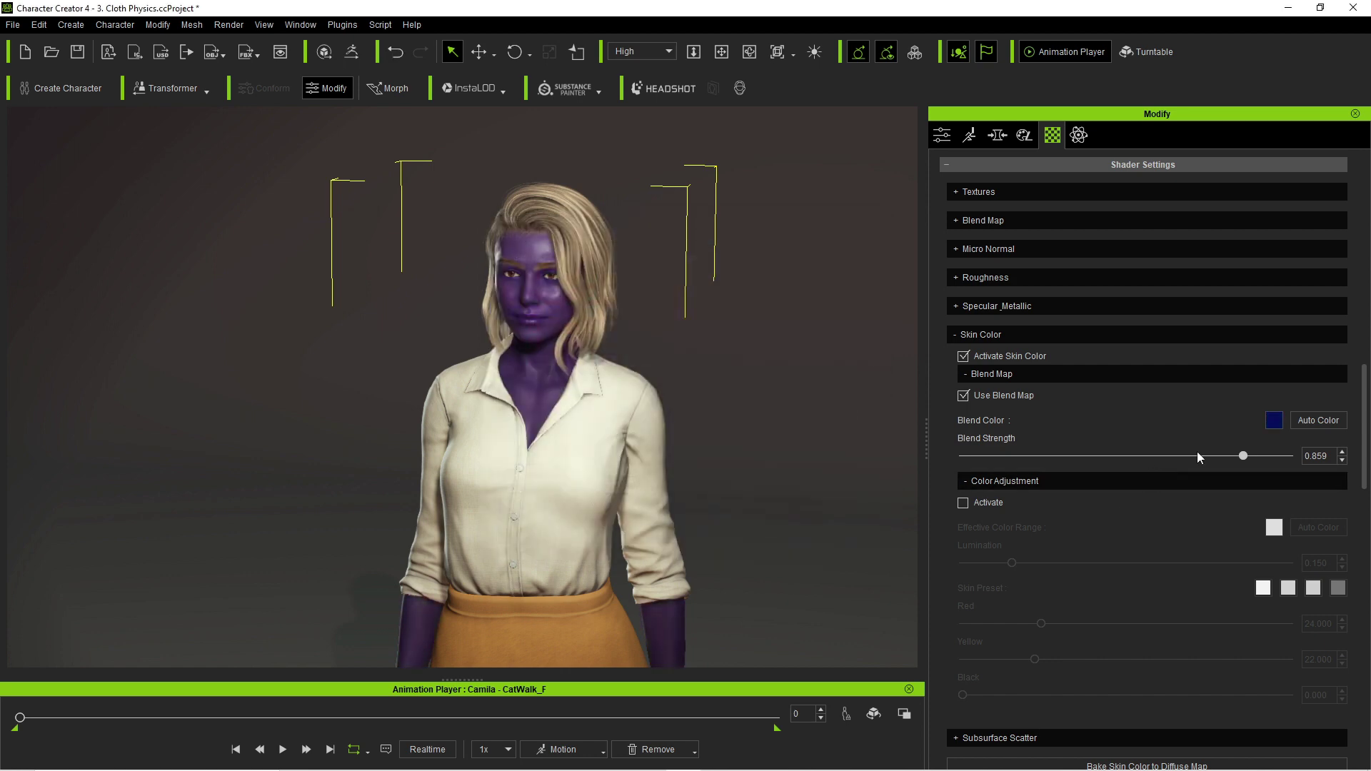
{"action": "left_click", "coordinate": [963, 395]}
{"action": "scroll", "coordinate": [1035, 480], "scroll_direction": "down", "scroll_amount": 2}
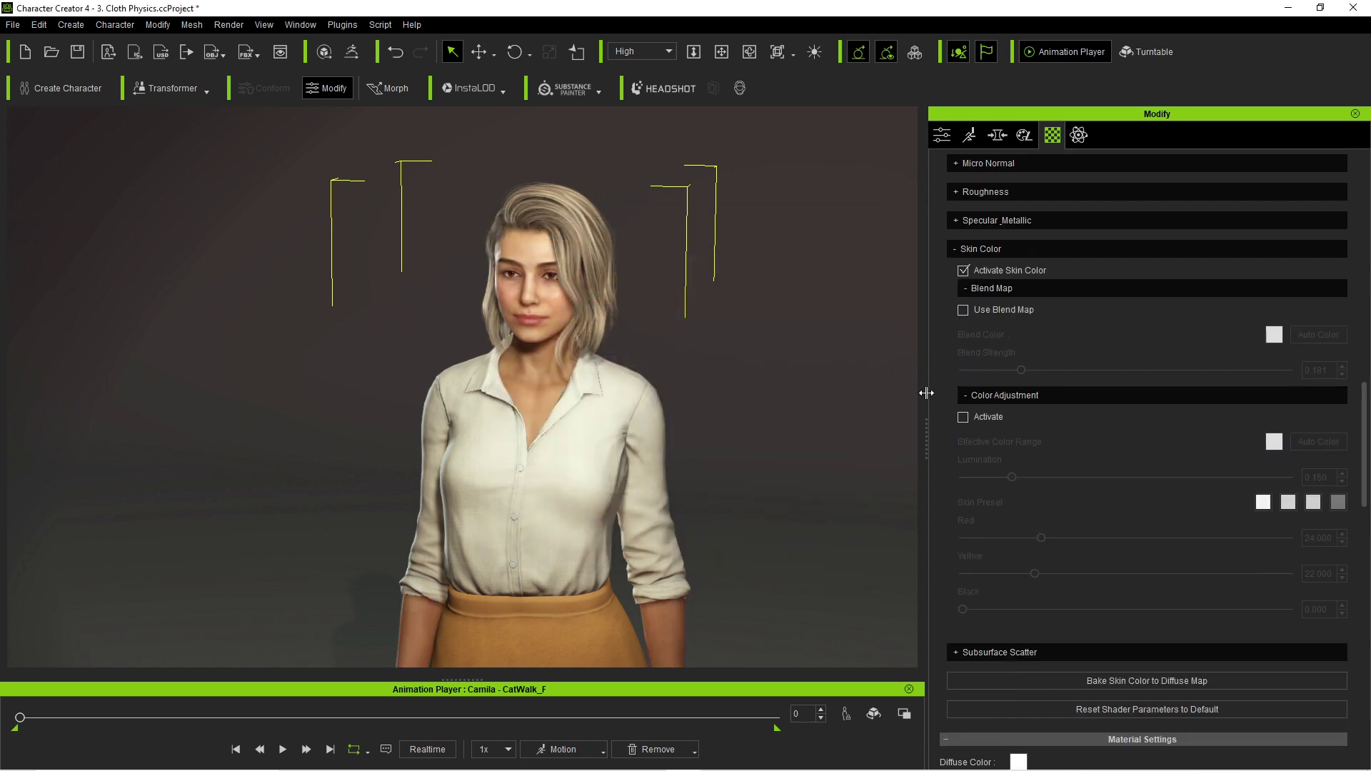
- Activate Color Adjustment with Red 61.233, Yellow 57.709, Black 61.233, Lumination 0.062 for darker skin
{"action": "left_click", "coordinate": [962, 417]}
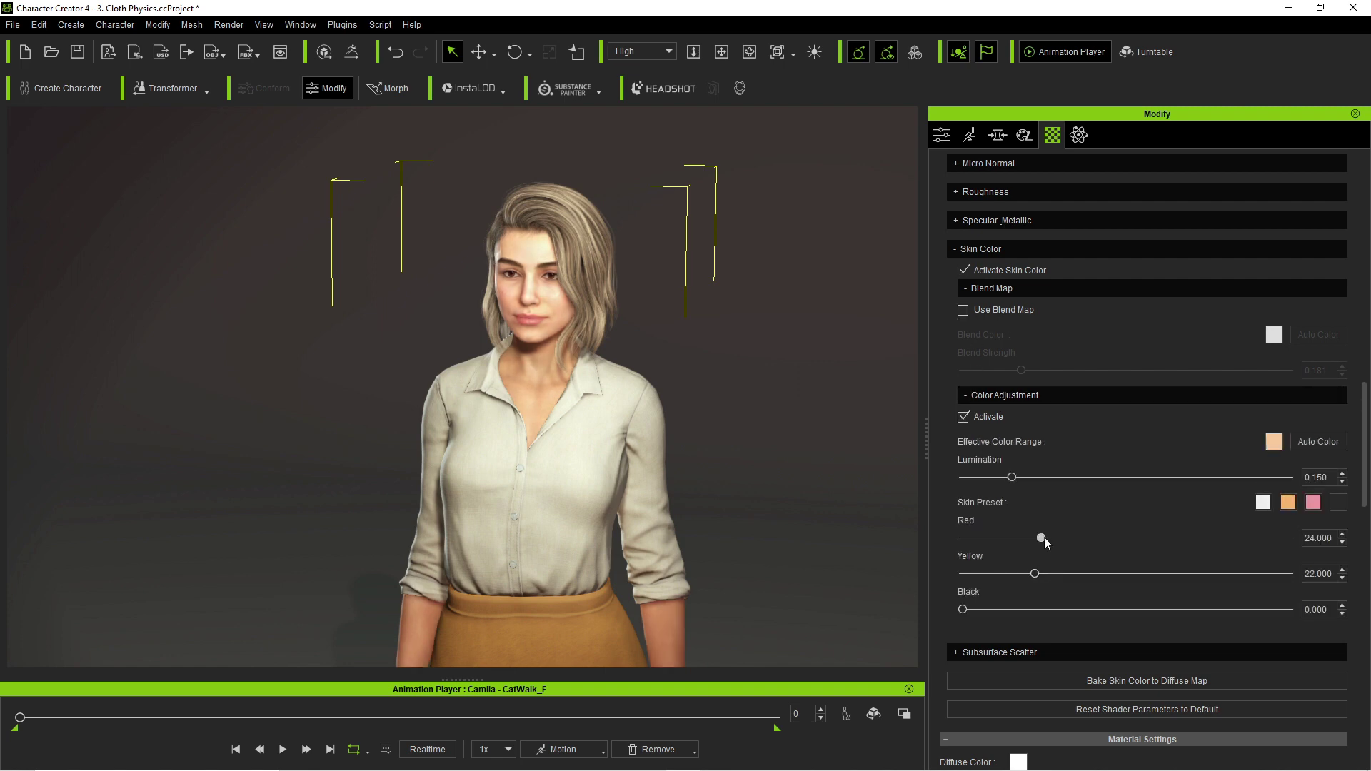
{"action": "left_click_drag", "start_coordinate": [1047, 537], "coordinate": [1089, 573]}
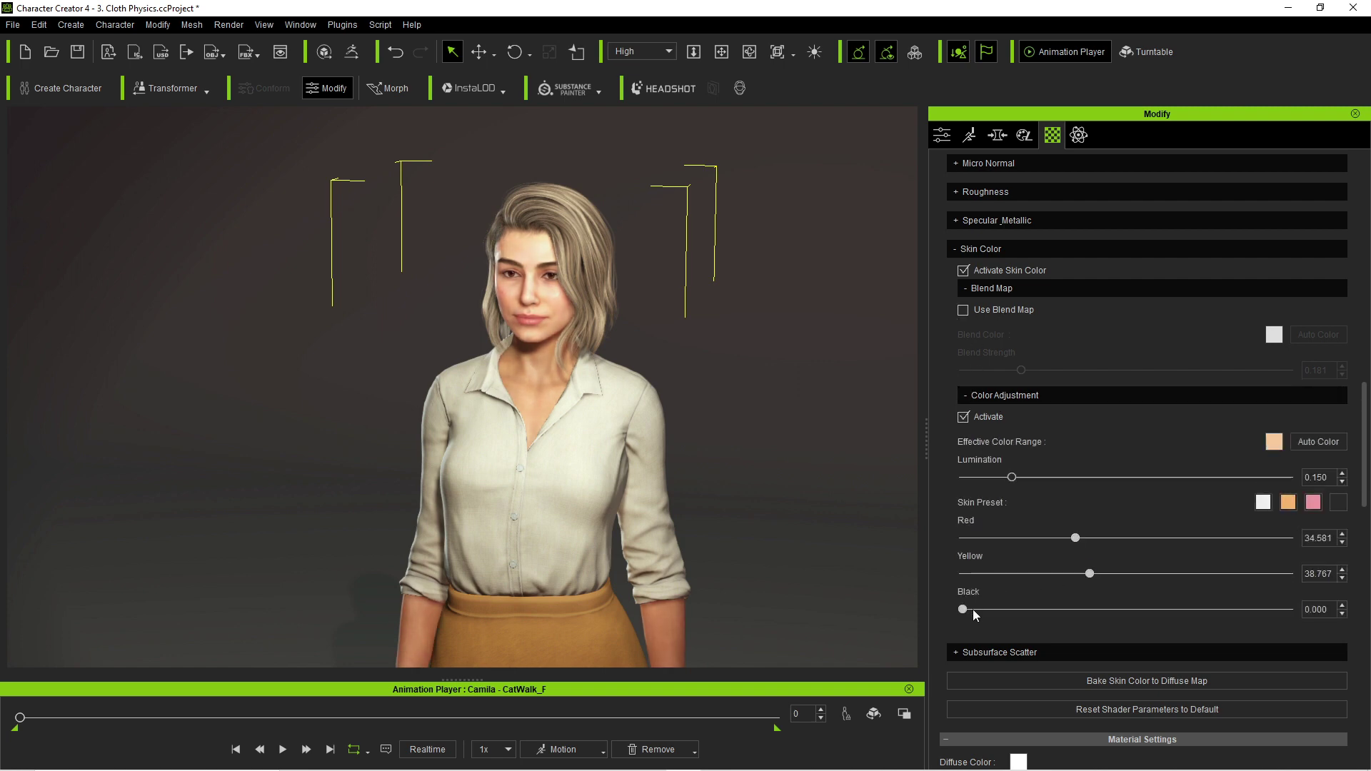
{"action": "left_click_drag", "start_coordinate": [963, 609], "coordinate": [1115, 609]}
{"action": "left_click_drag", "start_coordinate": [1012, 477], "coordinate": [982, 477]}
{"action": "left_click_drag", "start_coordinate": [1076, 538], "coordinate": [1162, 538]}
{"action": "left_click_drag", "start_coordinate": [1091, 574], "coordinate": [1162, 610]}
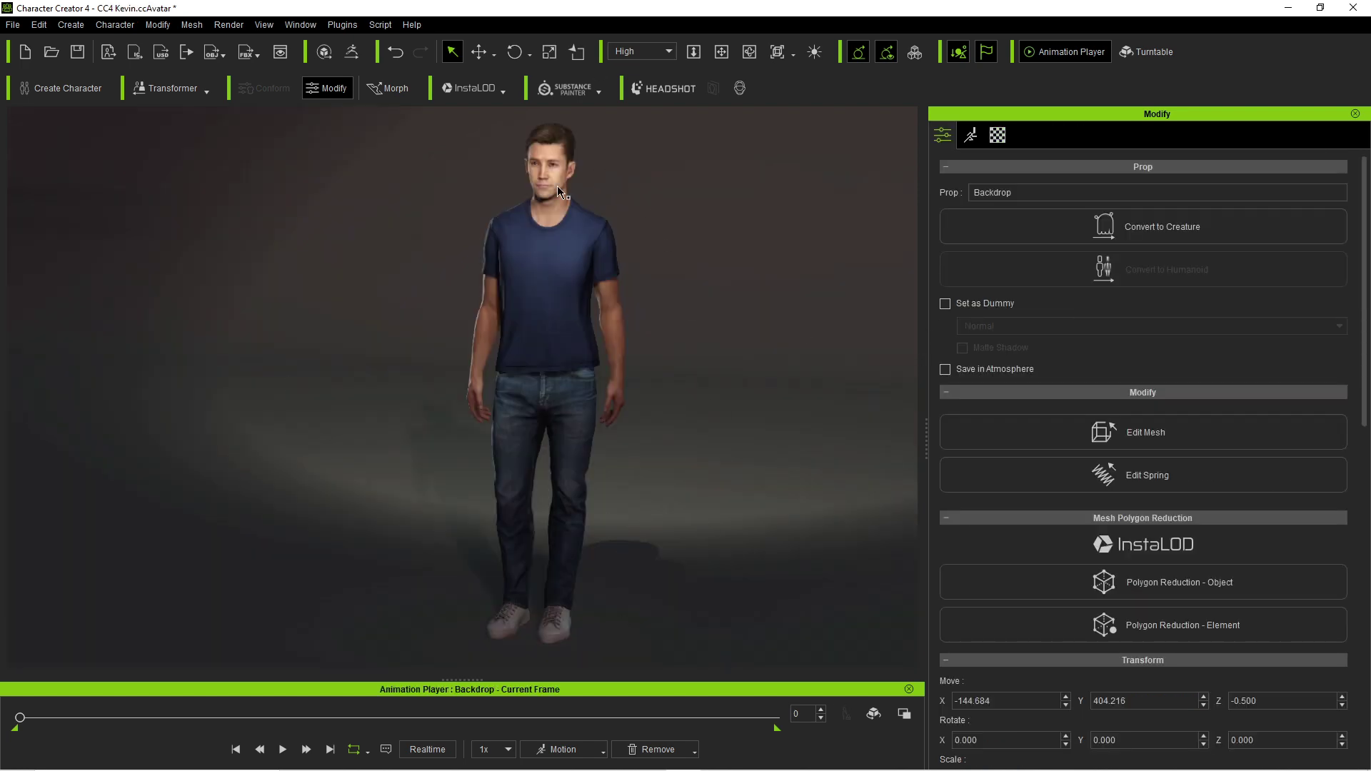
- Select Kevin and confirm converting him to actorBUILD
{"action": "left_click", "coordinate": [562, 303]}
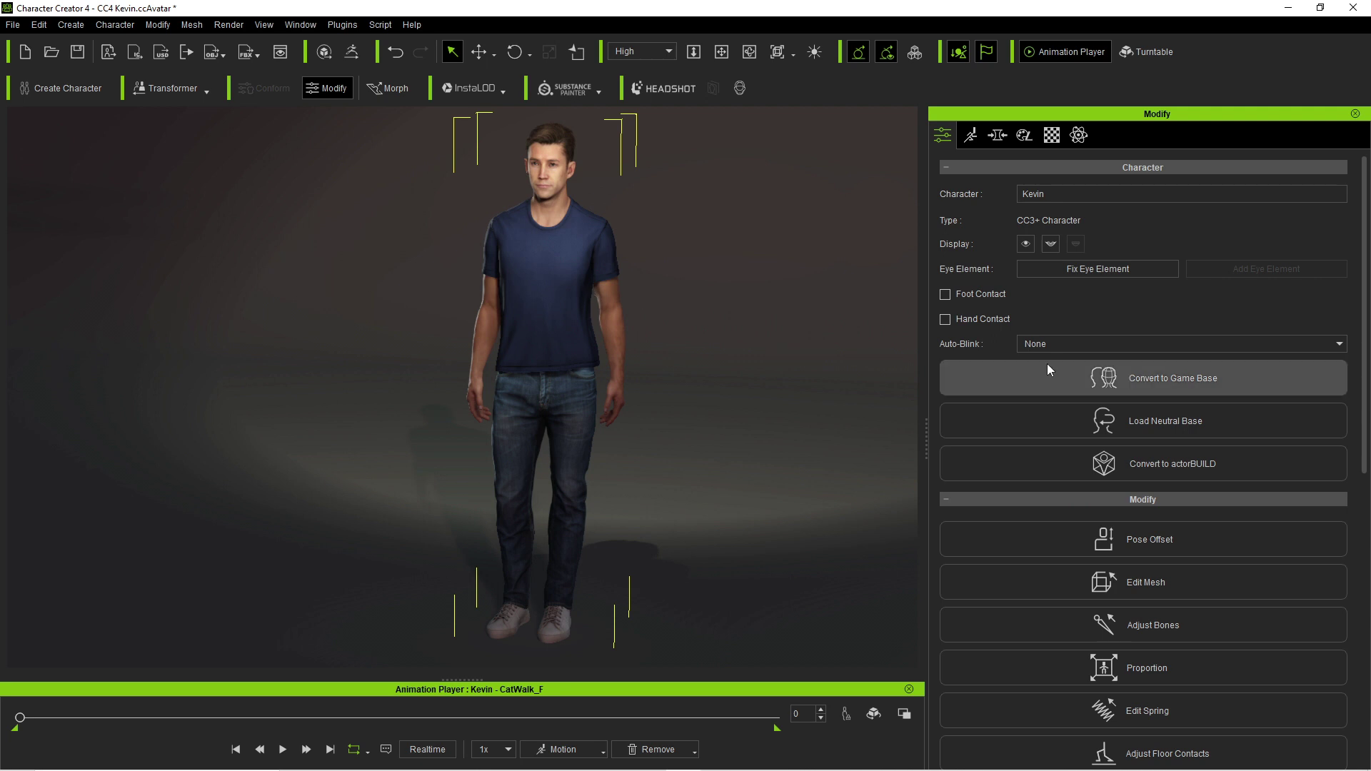
{"action": "left_click", "coordinate": [1147, 468]}
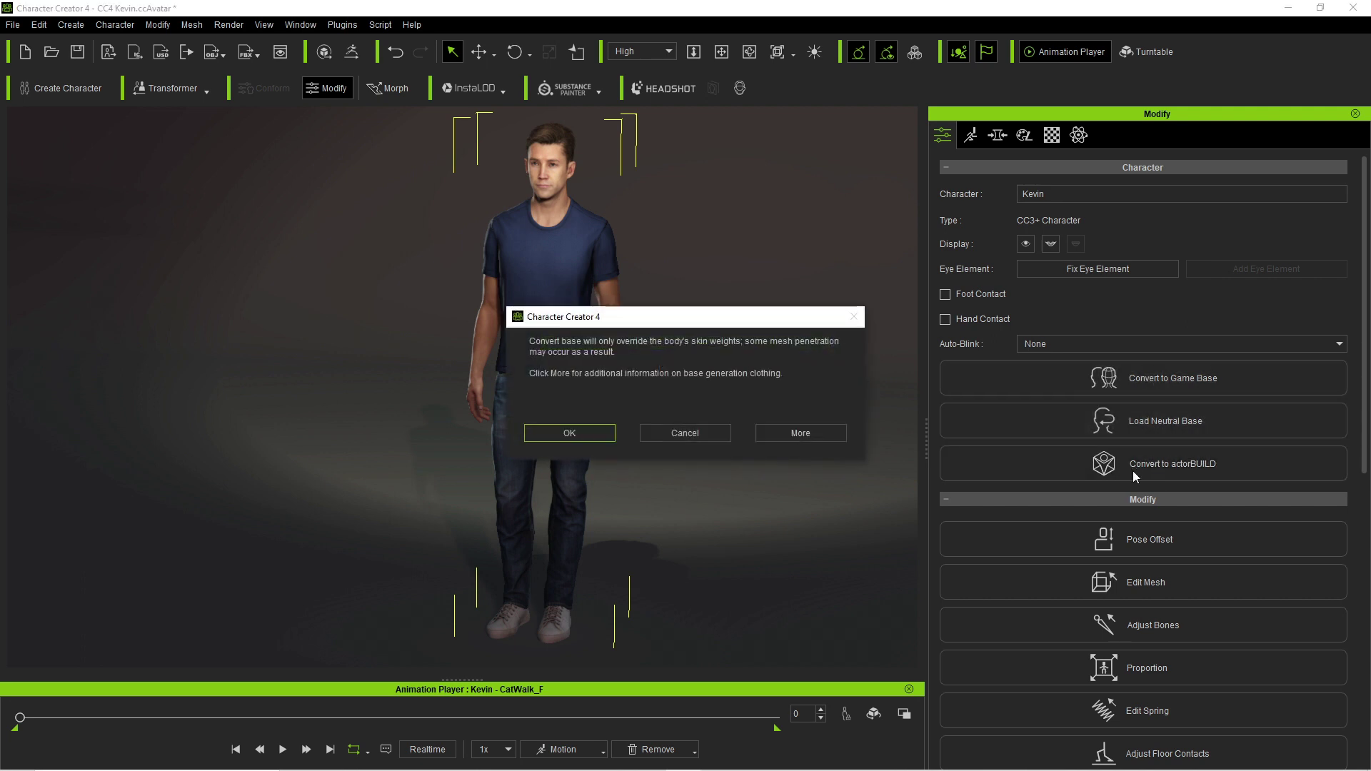
{"action": "left_click", "coordinate": [606, 435]}
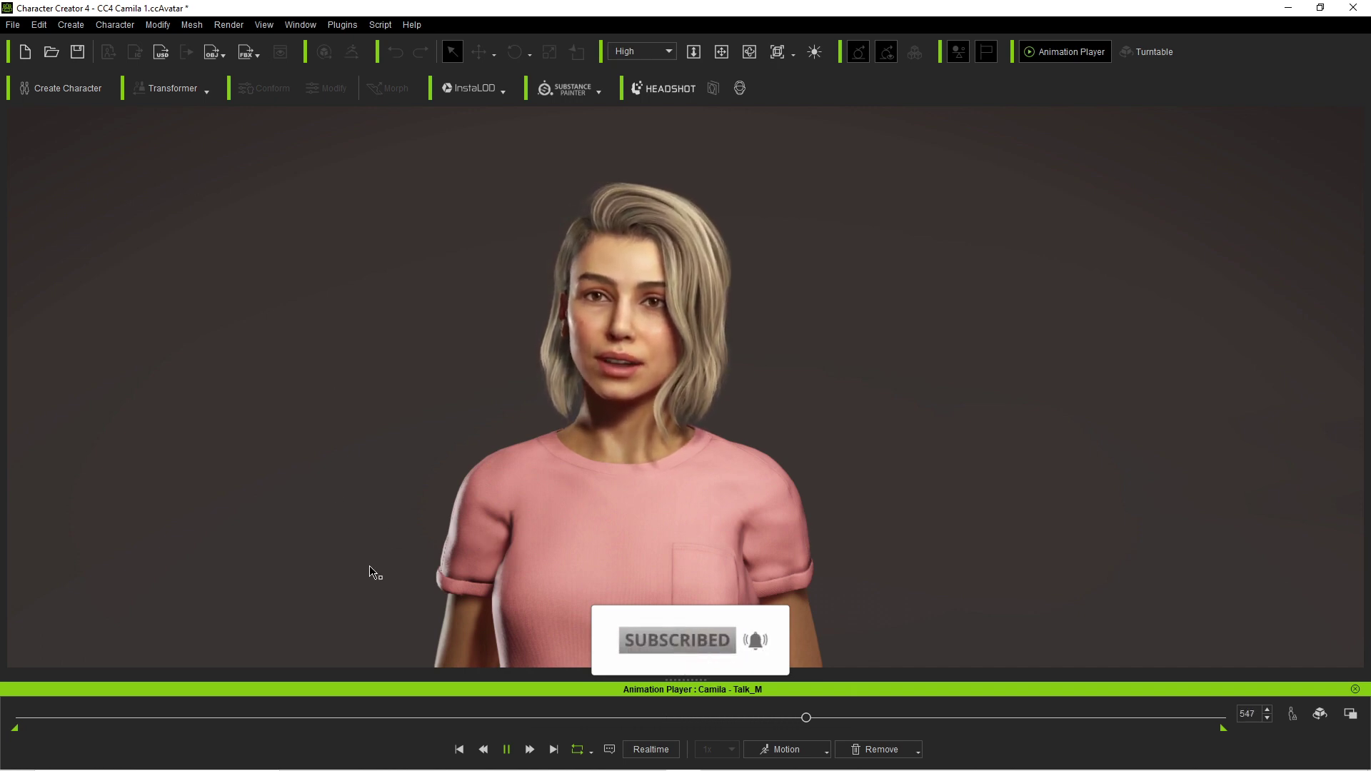
- Pause Talk_M at frame 591 and browse File > Export options like Send to iClone and USD (Omniverse)
{"action": "left_click", "coordinate": [506, 749]}
{"action": "left_click", "coordinate": [13, 24]}
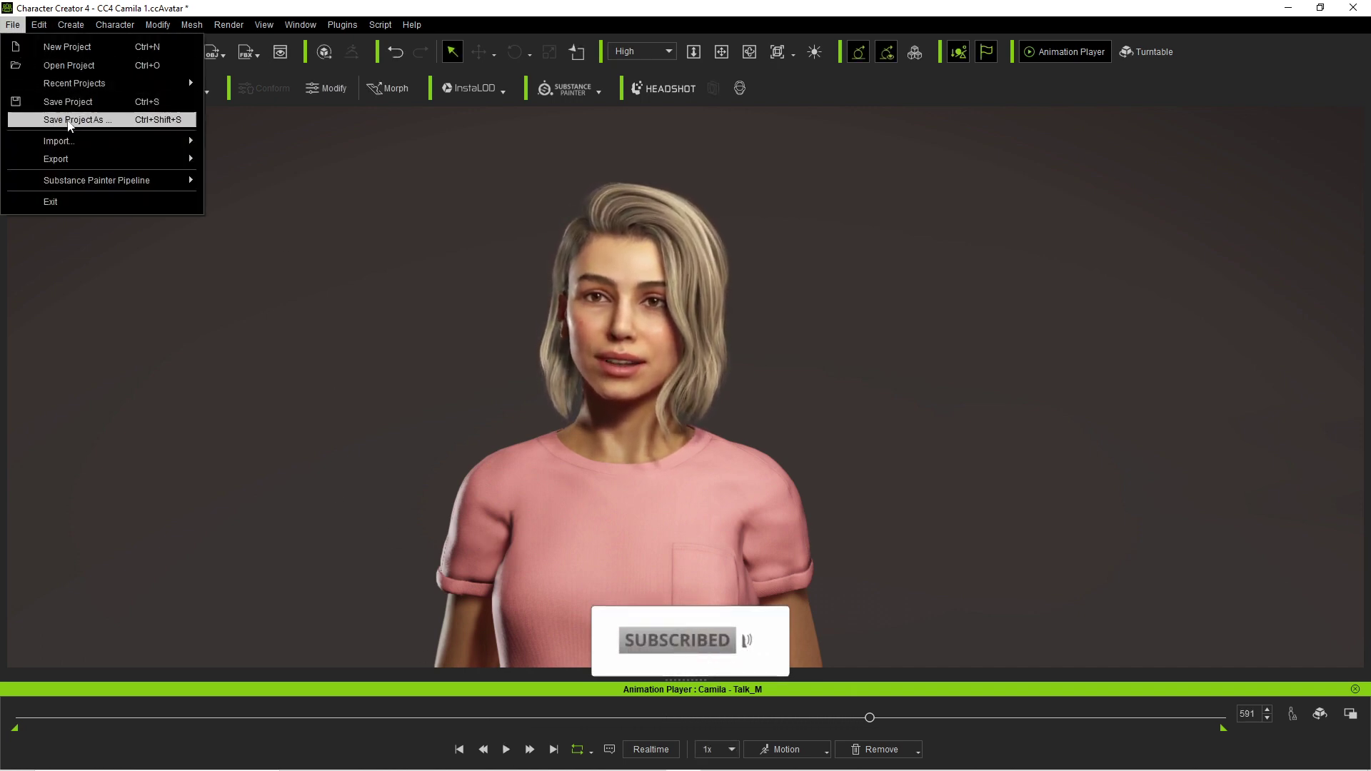
{"action": "mouse_move", "coordinate": [171, 159]}
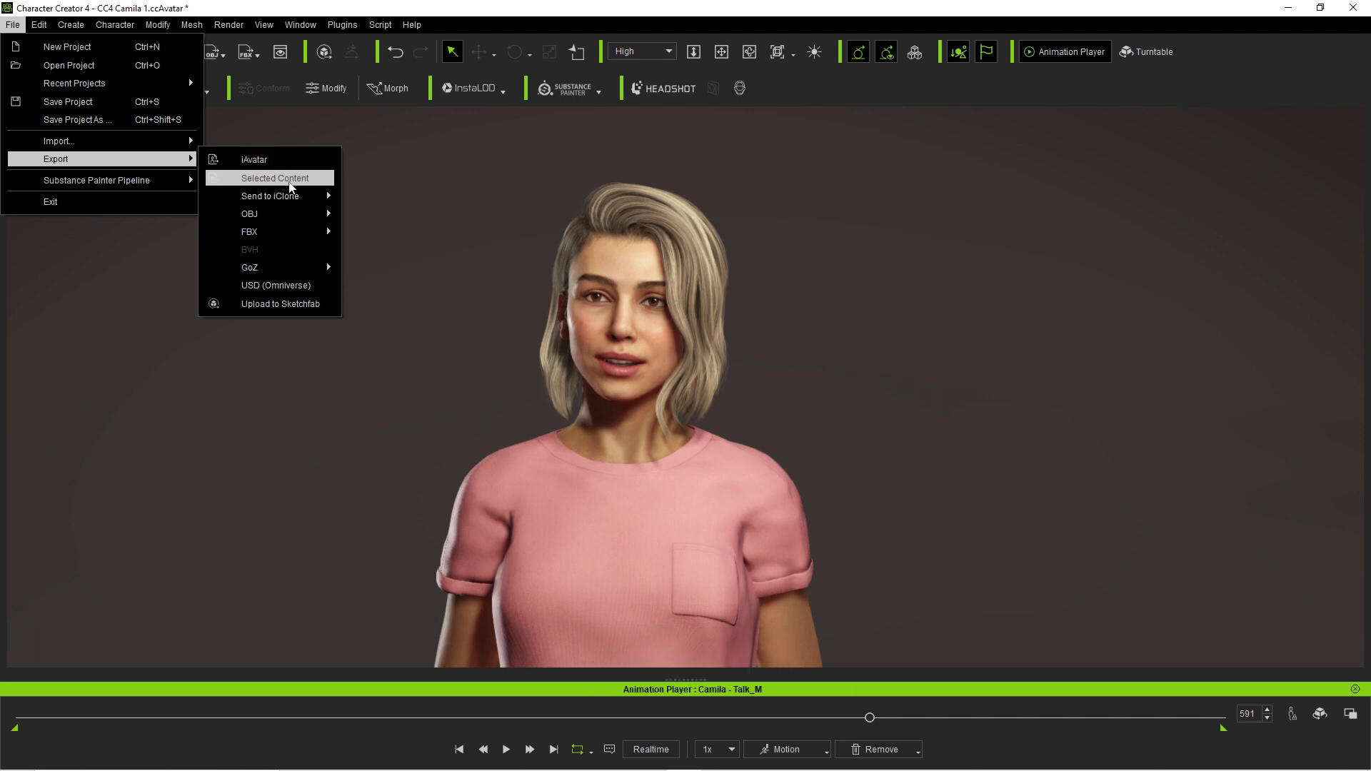
{"action": "mouse_move", "coordinate": [294, 203]}
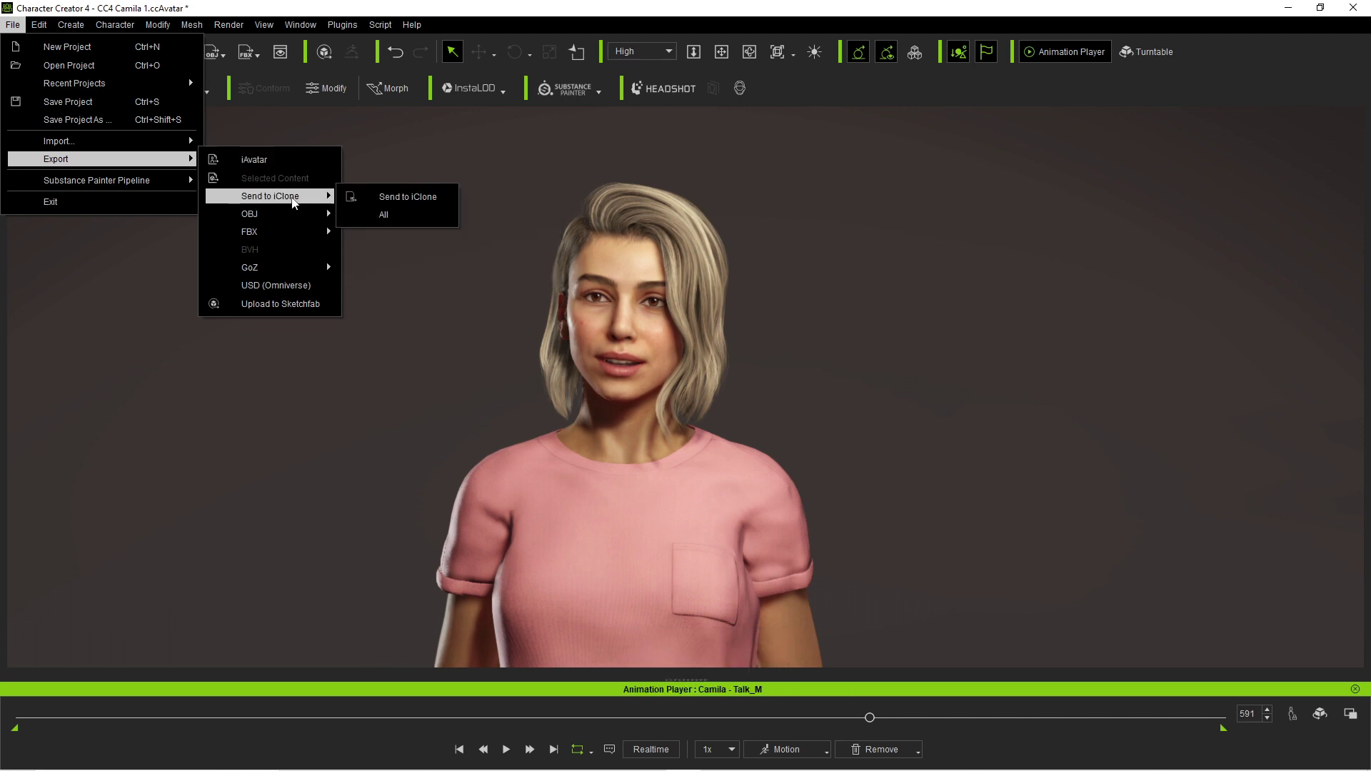